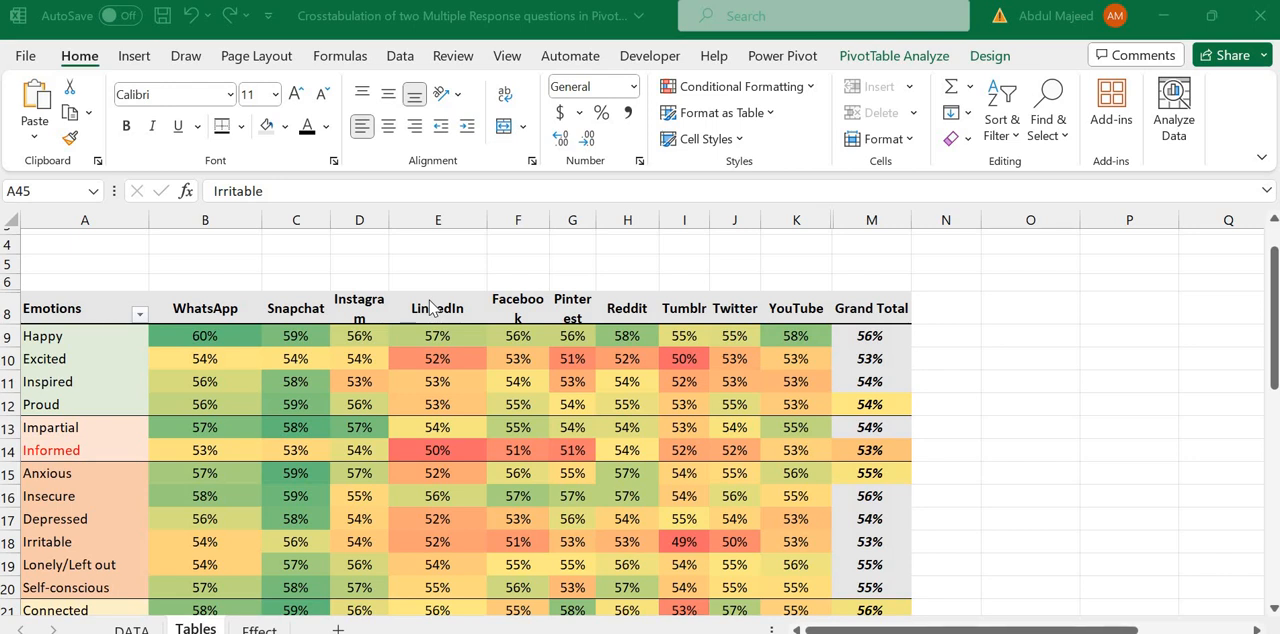
Step: Open the Effect sheet and check the number of choices listed for Question 1
click(255, 627)
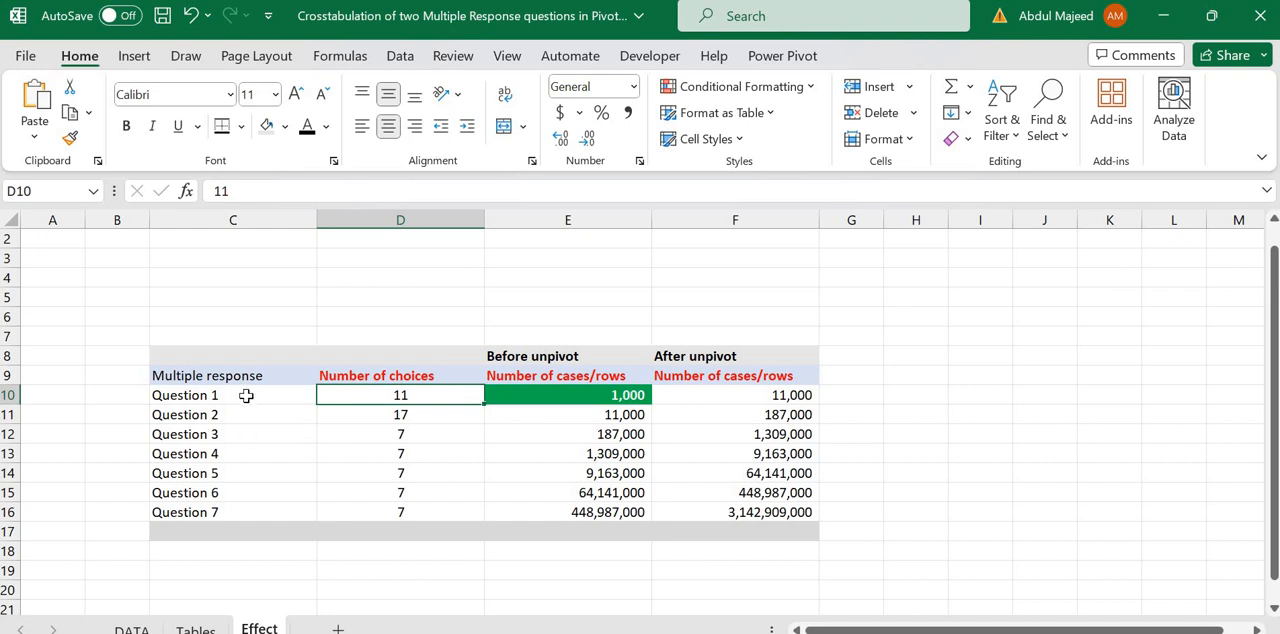
click(310, 394)
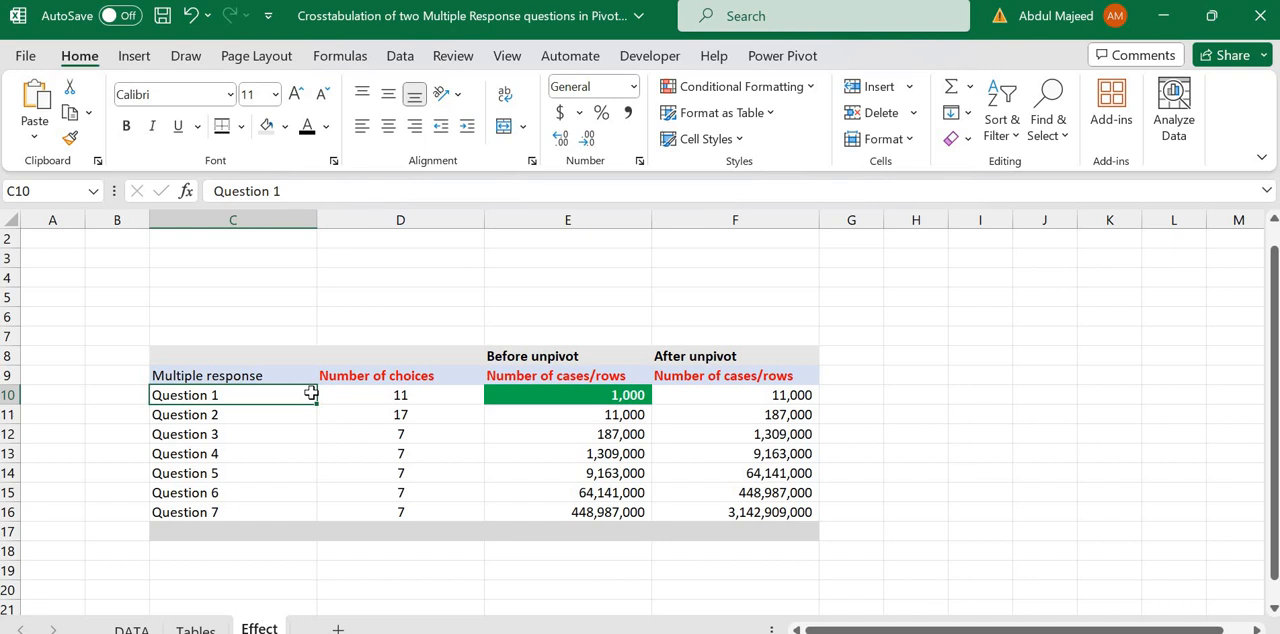
click(351, 394)
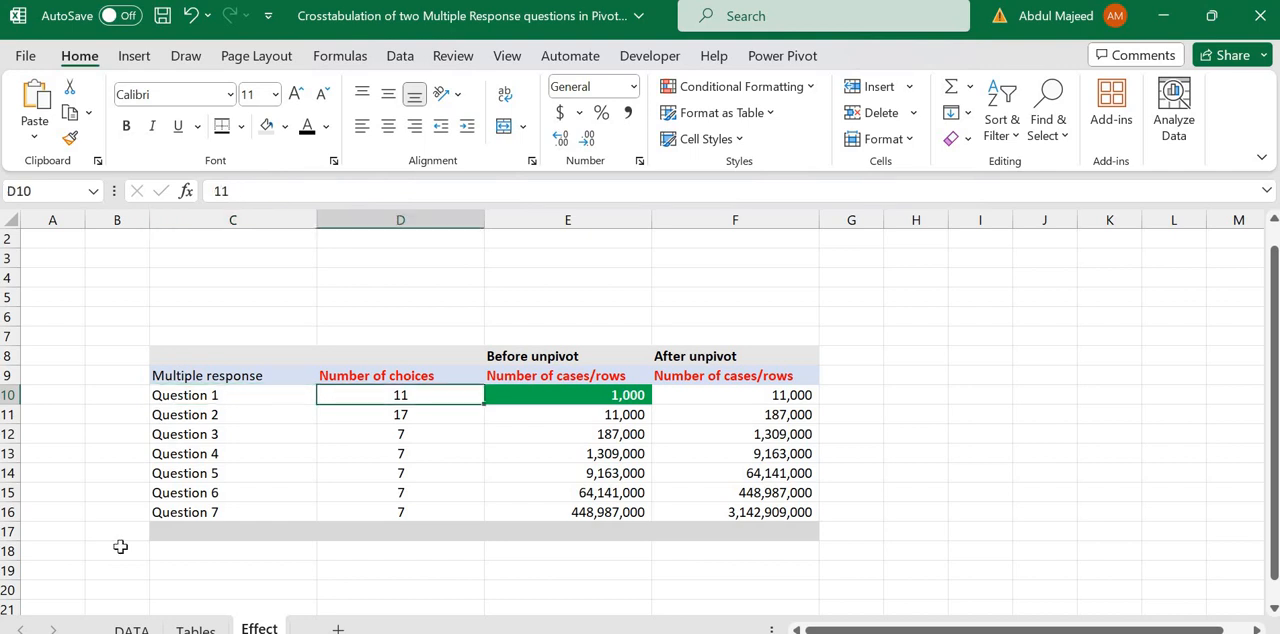
Step: Examine the two multiple-response columns on the DATA sheet: social media platforms used and feelings immediately following social media use
click(130, 628)
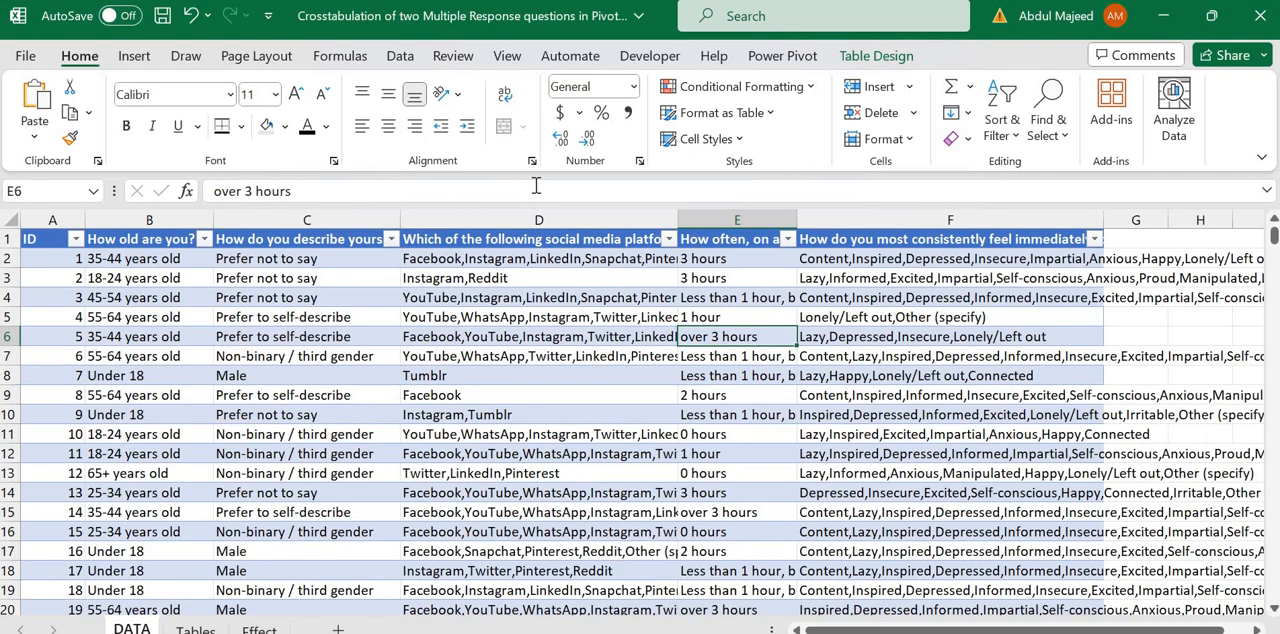
click(575, 207)
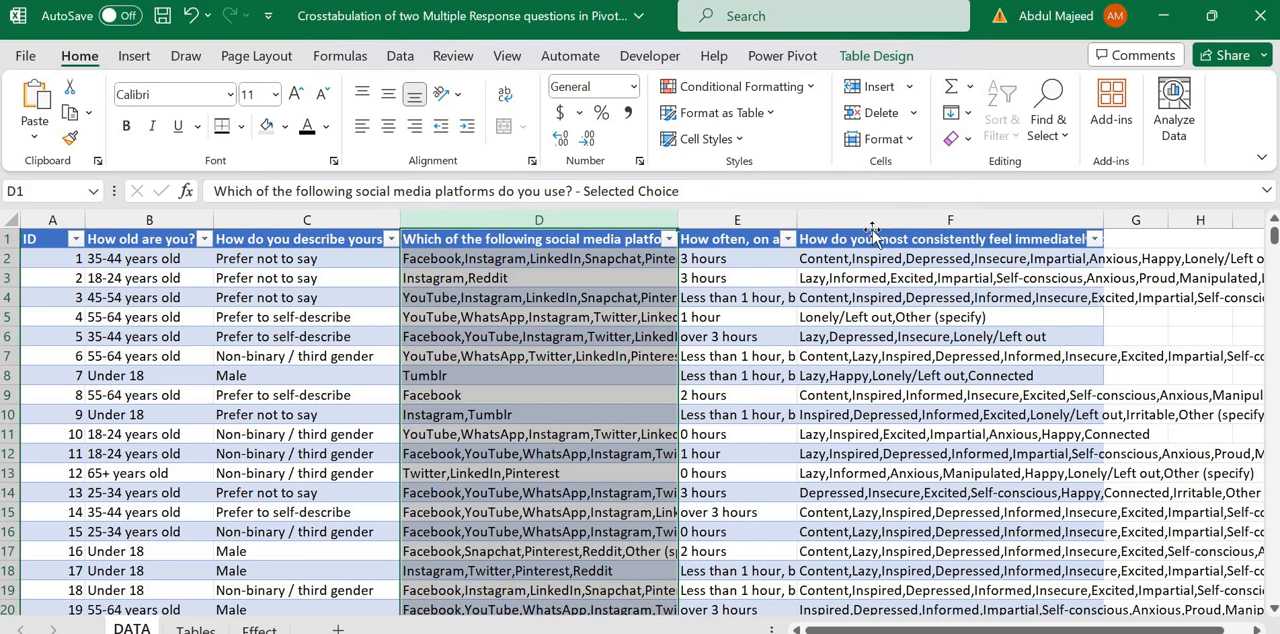
key(ctrl+a)
click(857, 213)
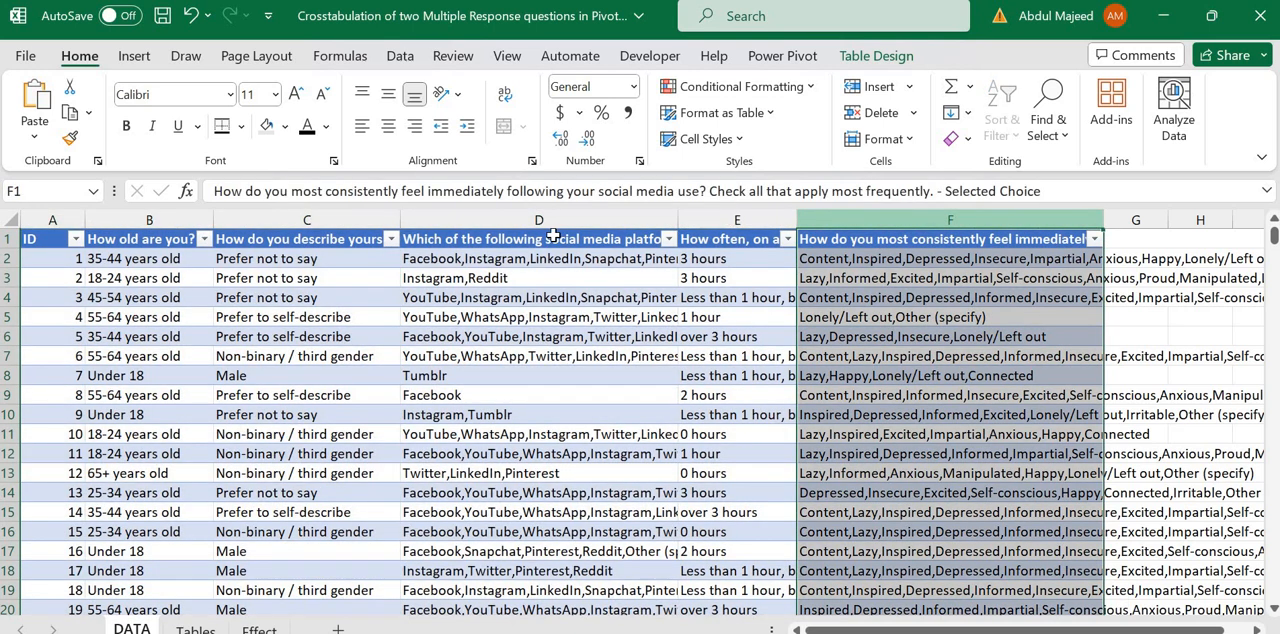
click(525, 221)
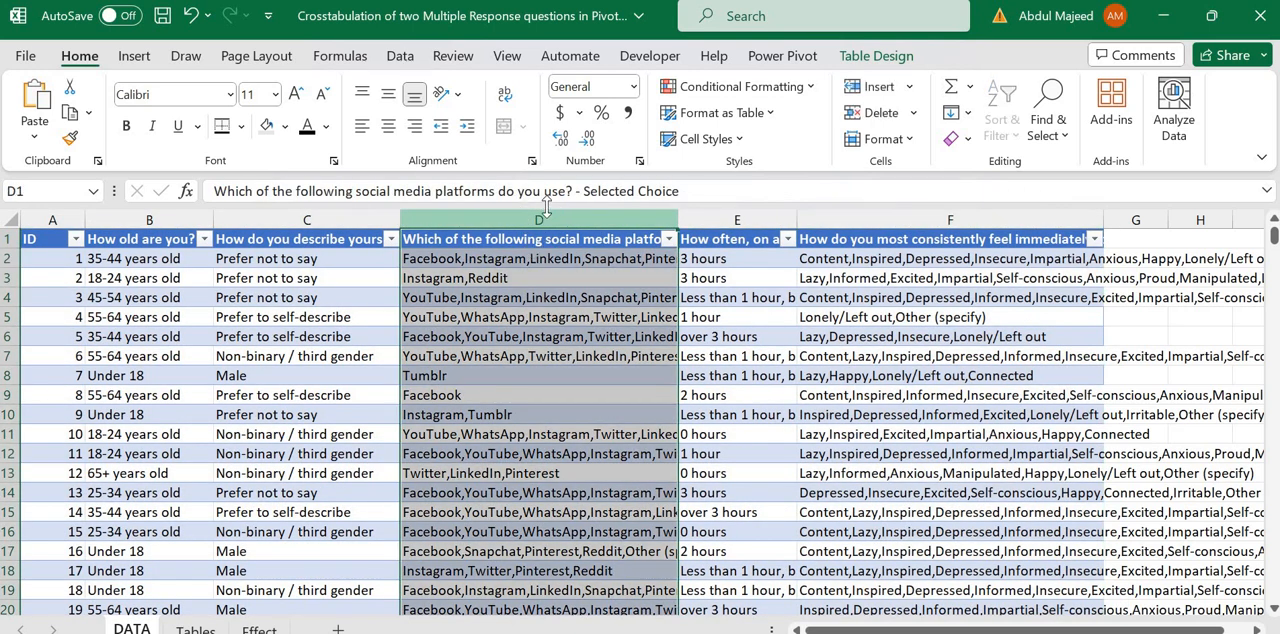
click(912, 222)
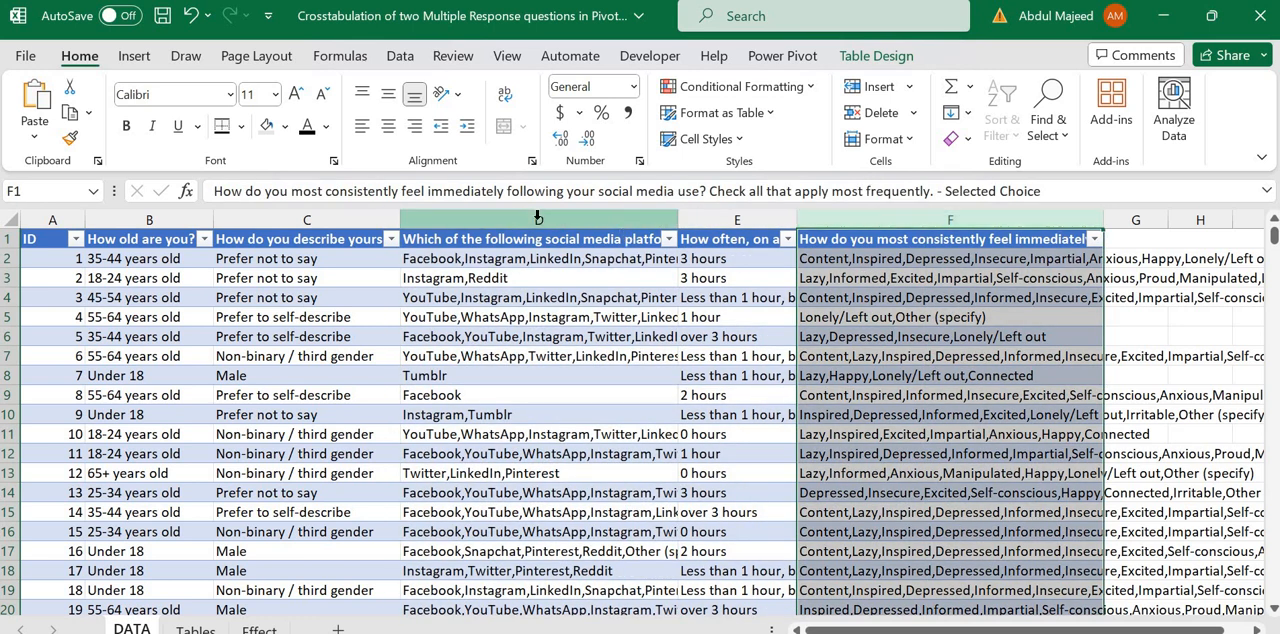
key(ctrl+a)
click(492, 204)
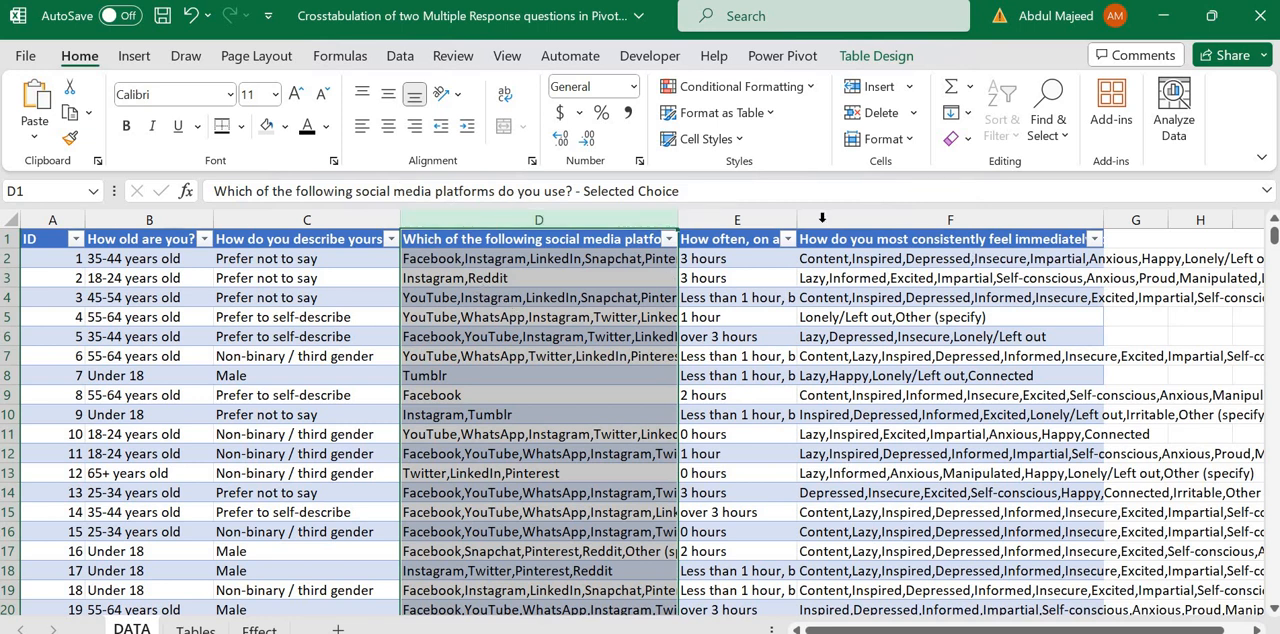
click(865, 209)
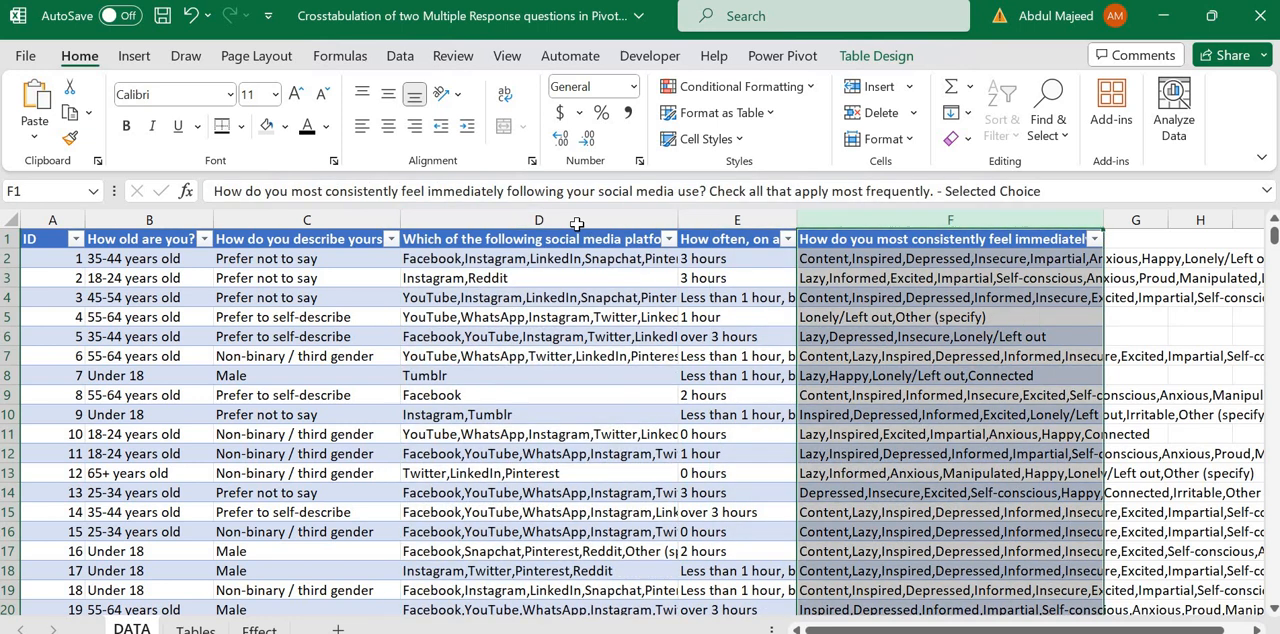
click(579, 223)
click(881, 218)
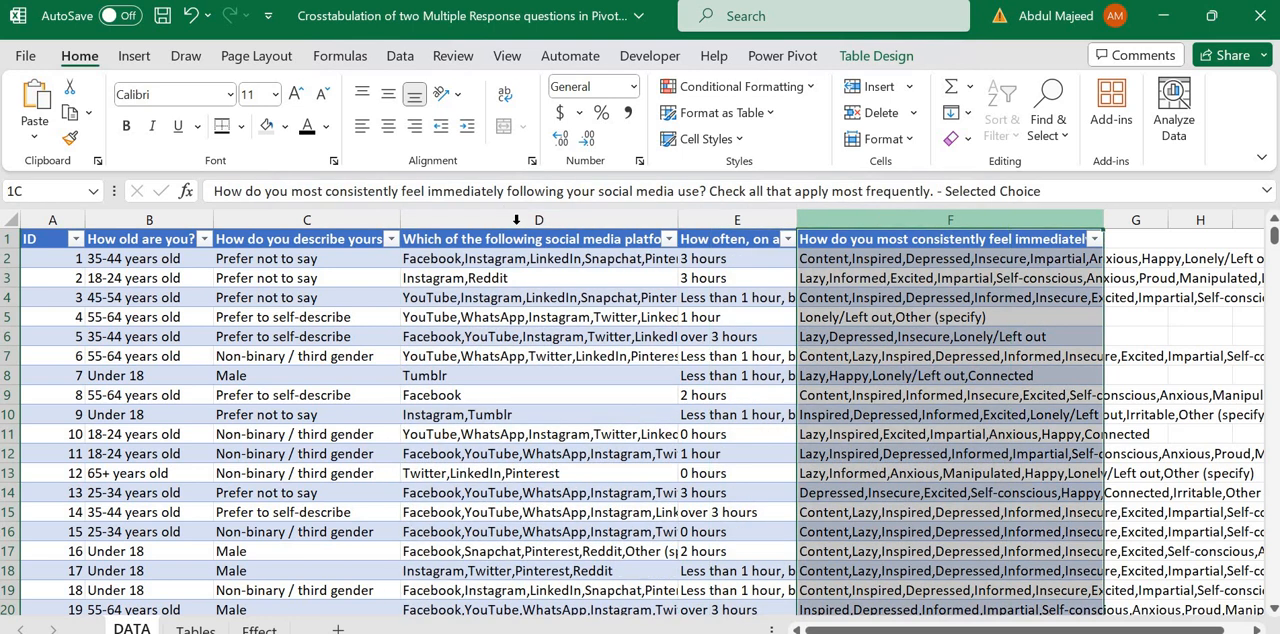
click(516, 223)
click(863, 214)
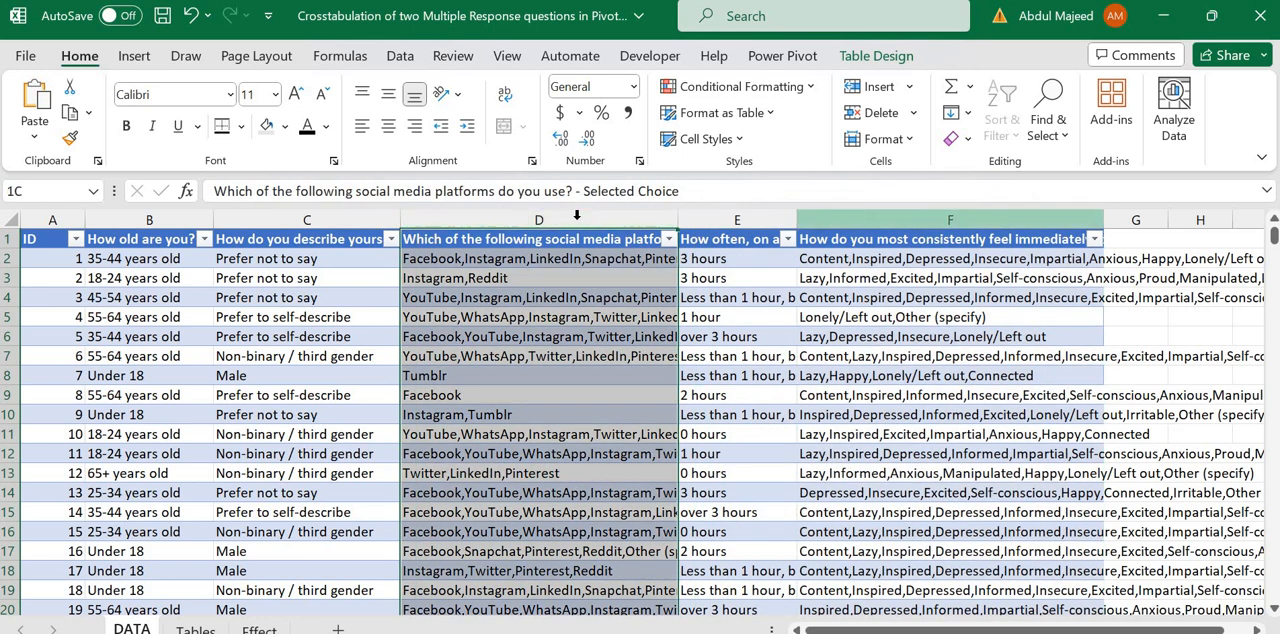
click(577, 218)
click(858, 218)
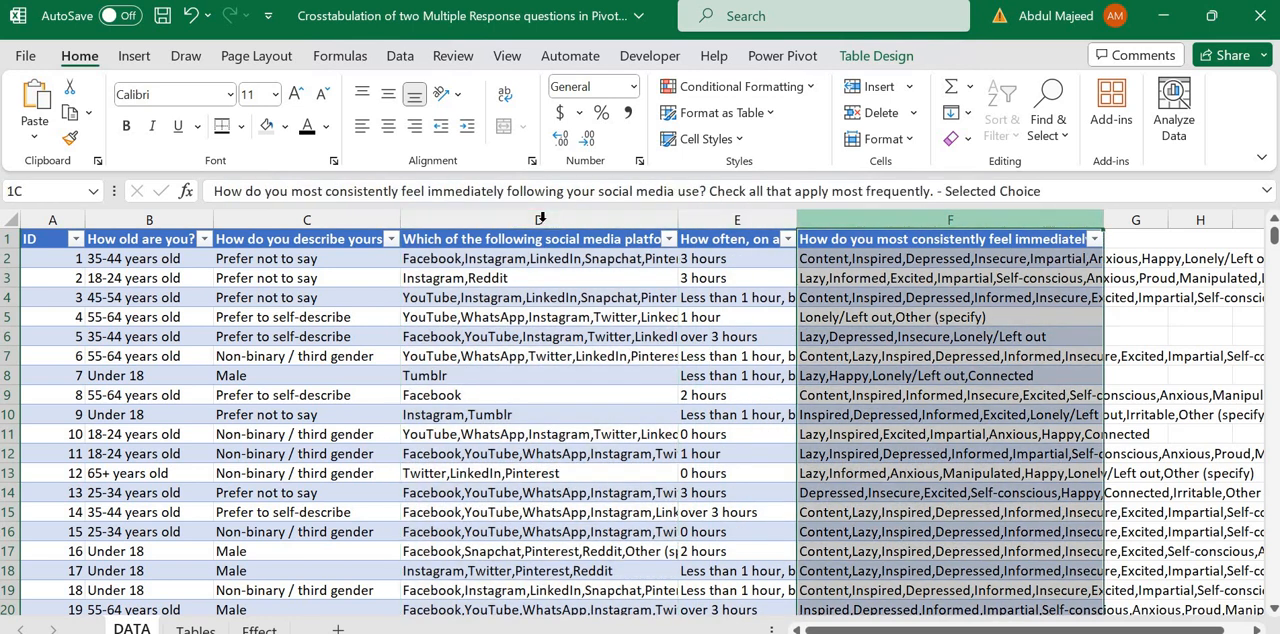
click(543, 218)
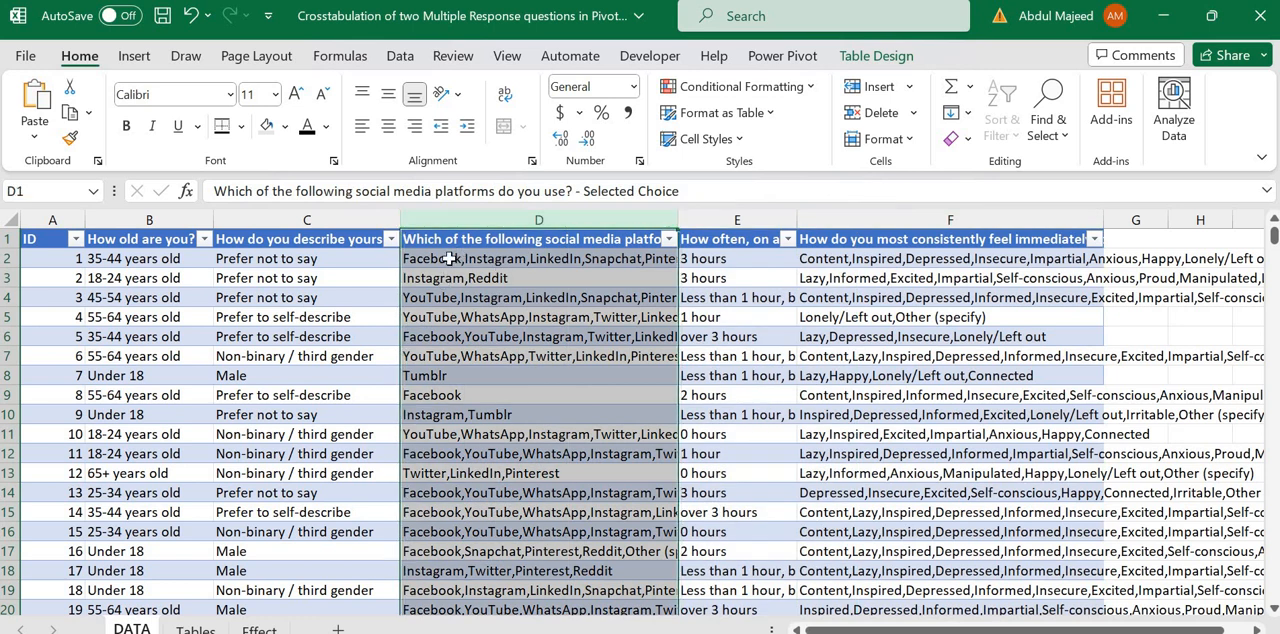
click(448, 258)
click(476, 318)
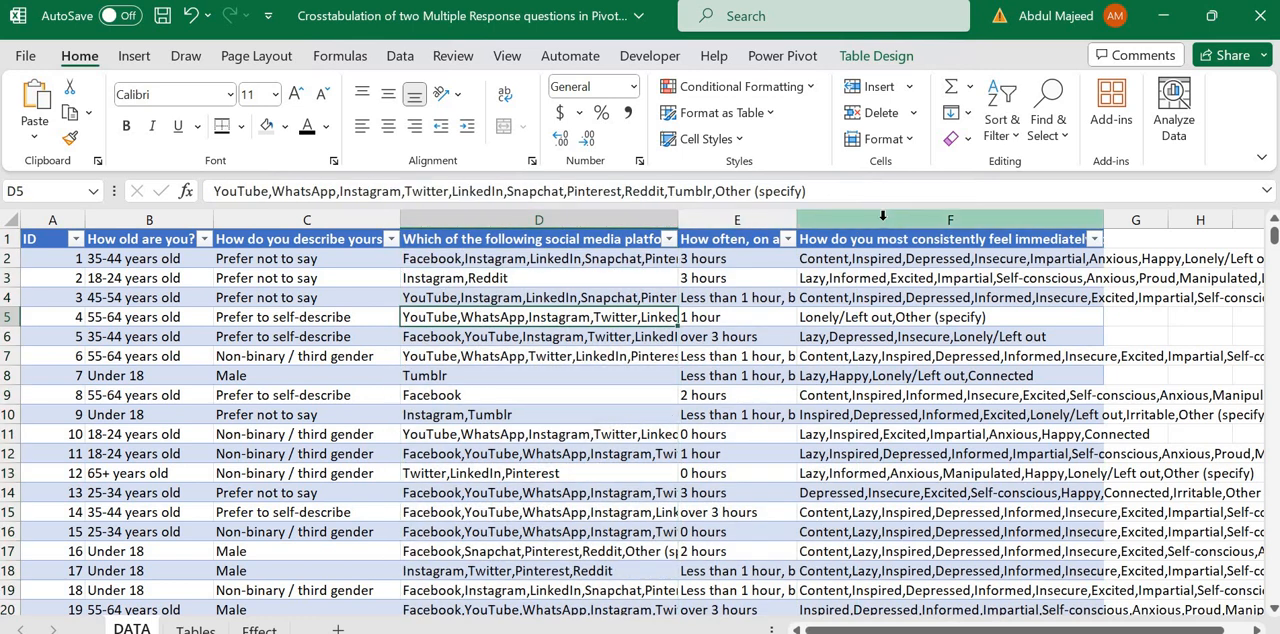
click(882, 216)
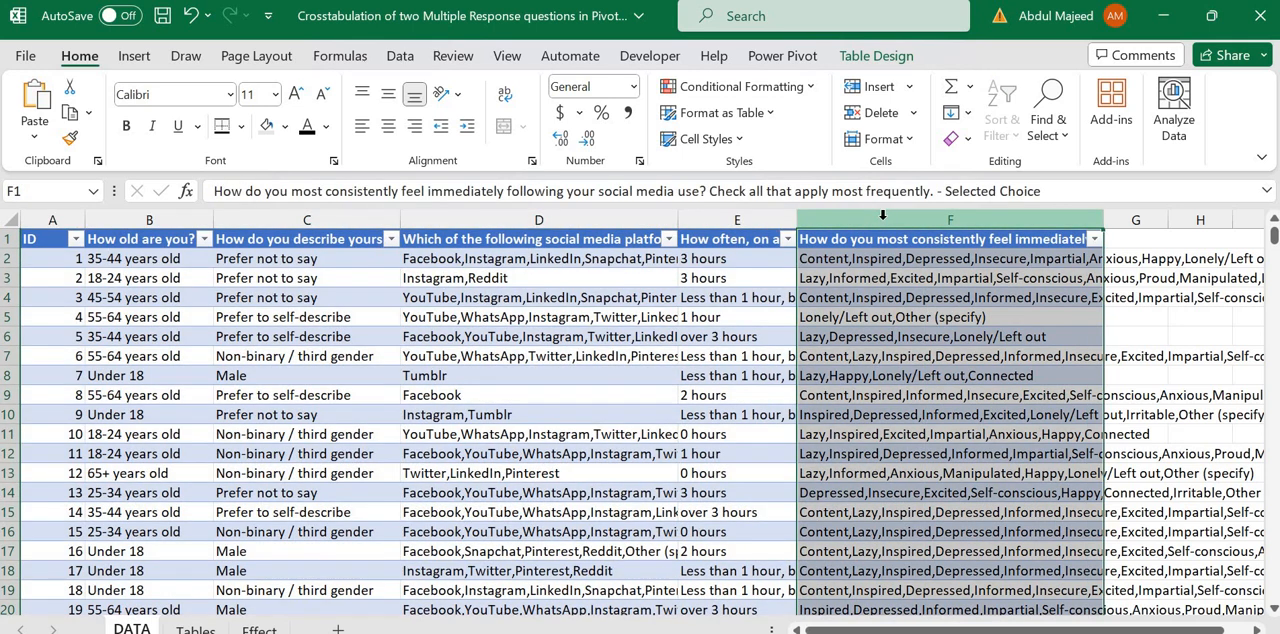
Step: Examine the number of choices for Questions 1 and 2 on the Effect sheet and Question 1's row counts before and after unpivot
click(257, 628)
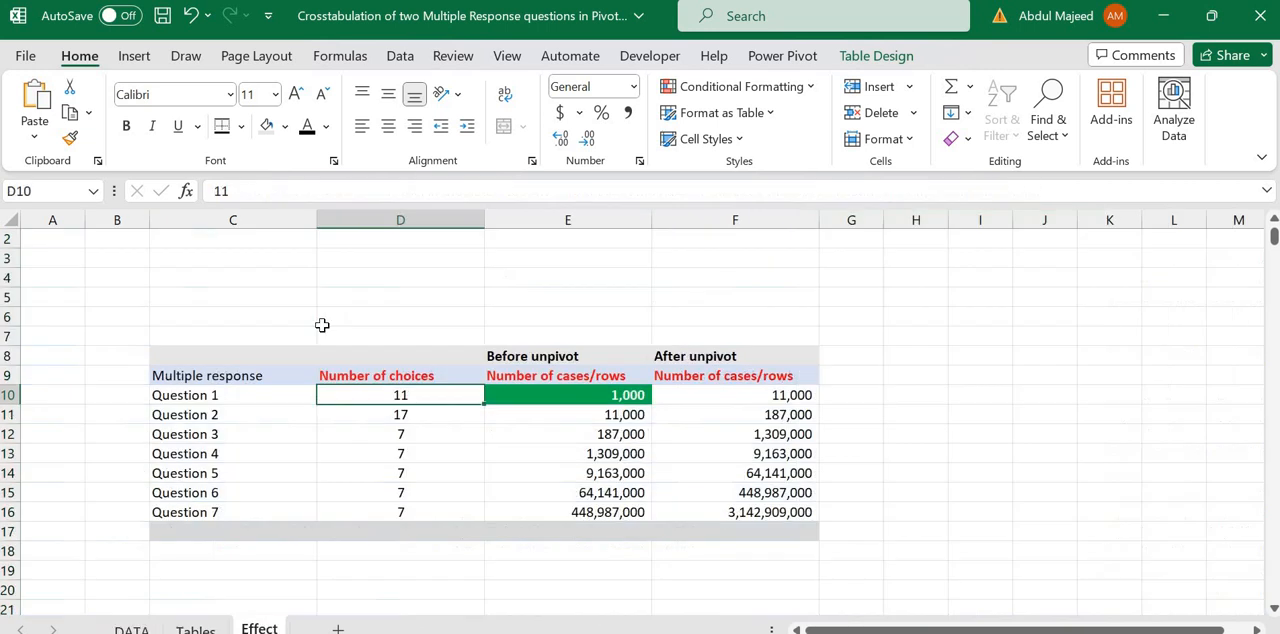
click(206, 397)
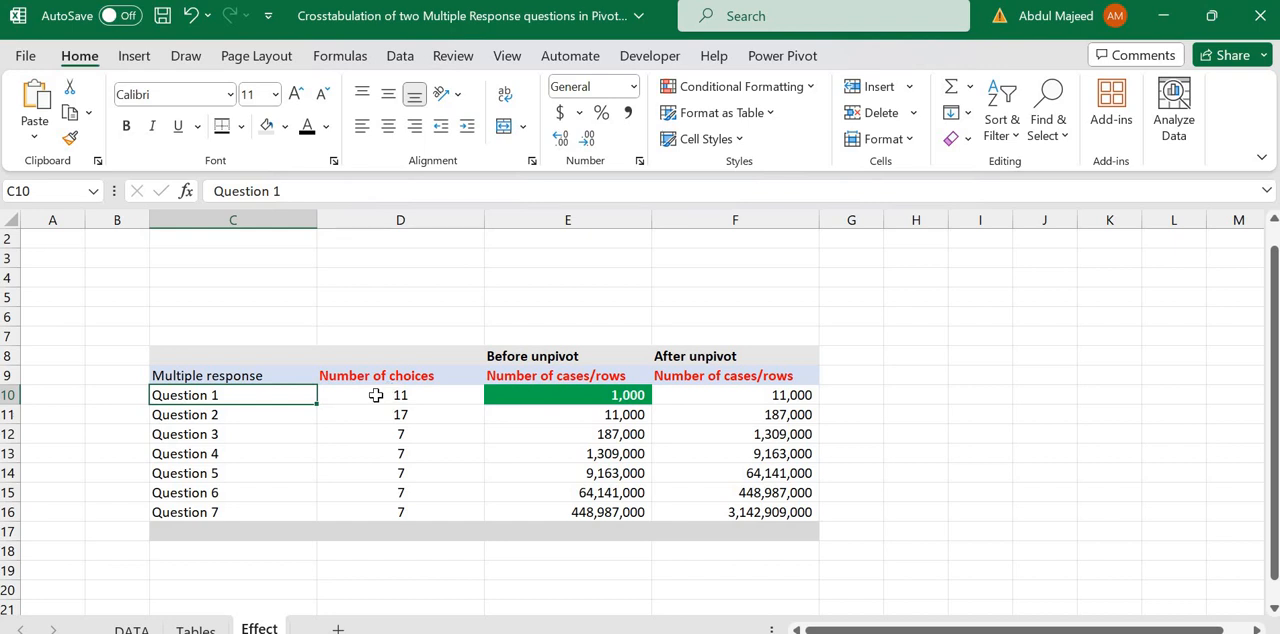
click(399, 396)
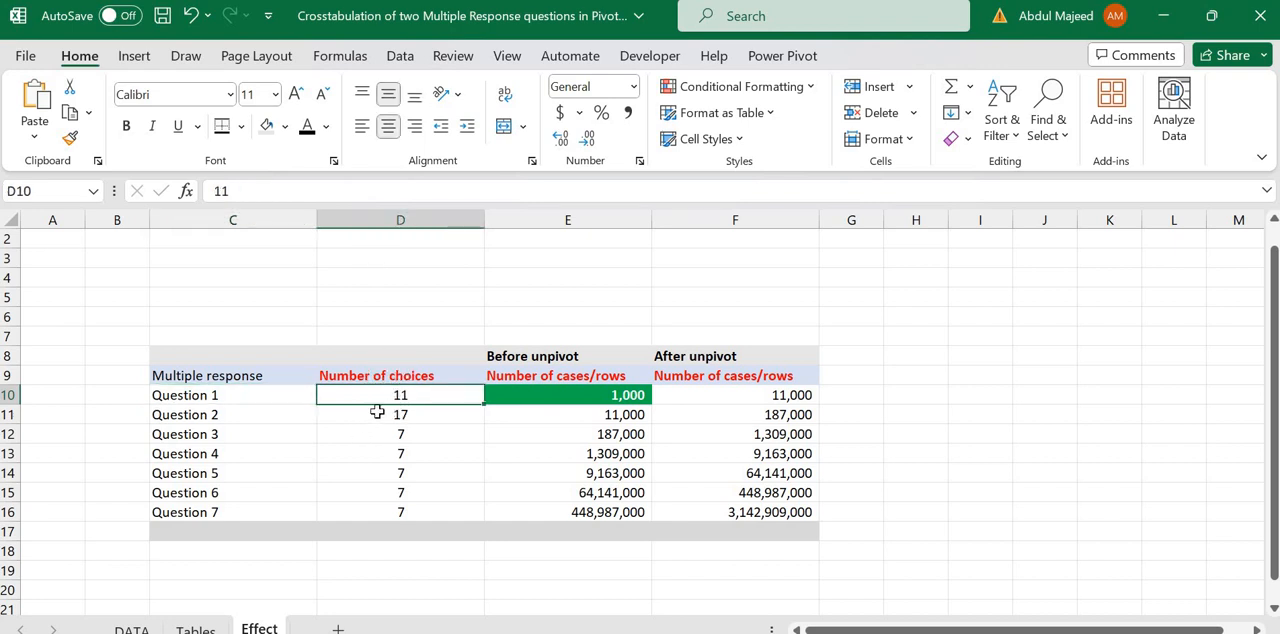
click(380, 414)
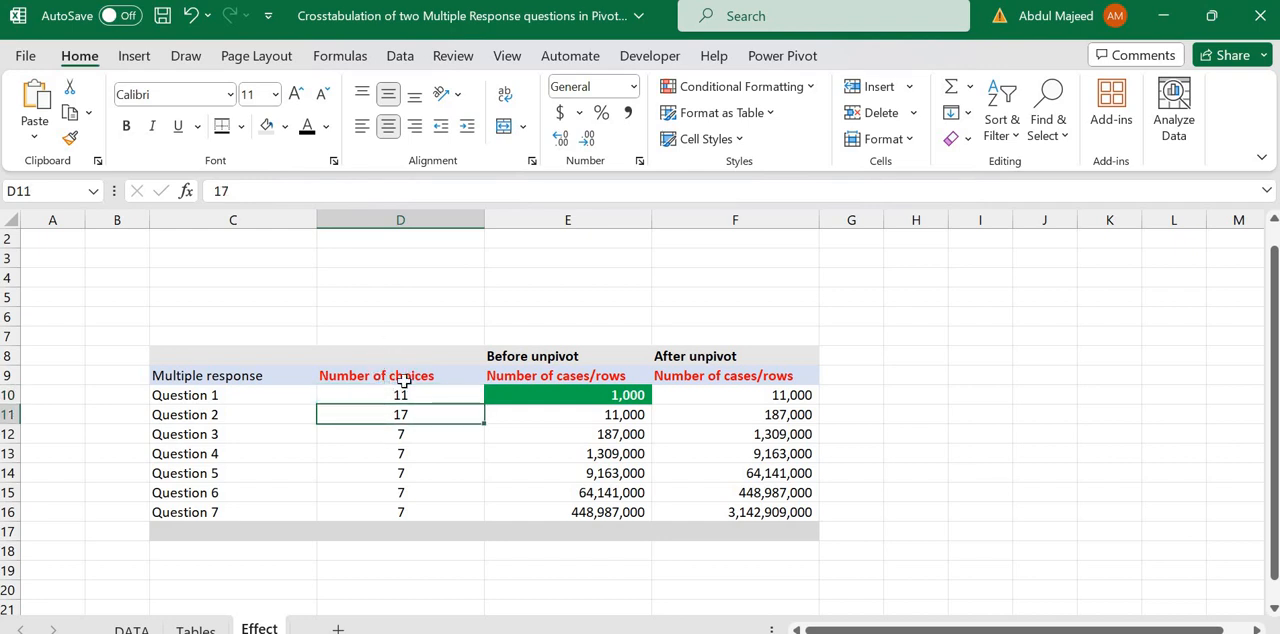
click(526, 396)
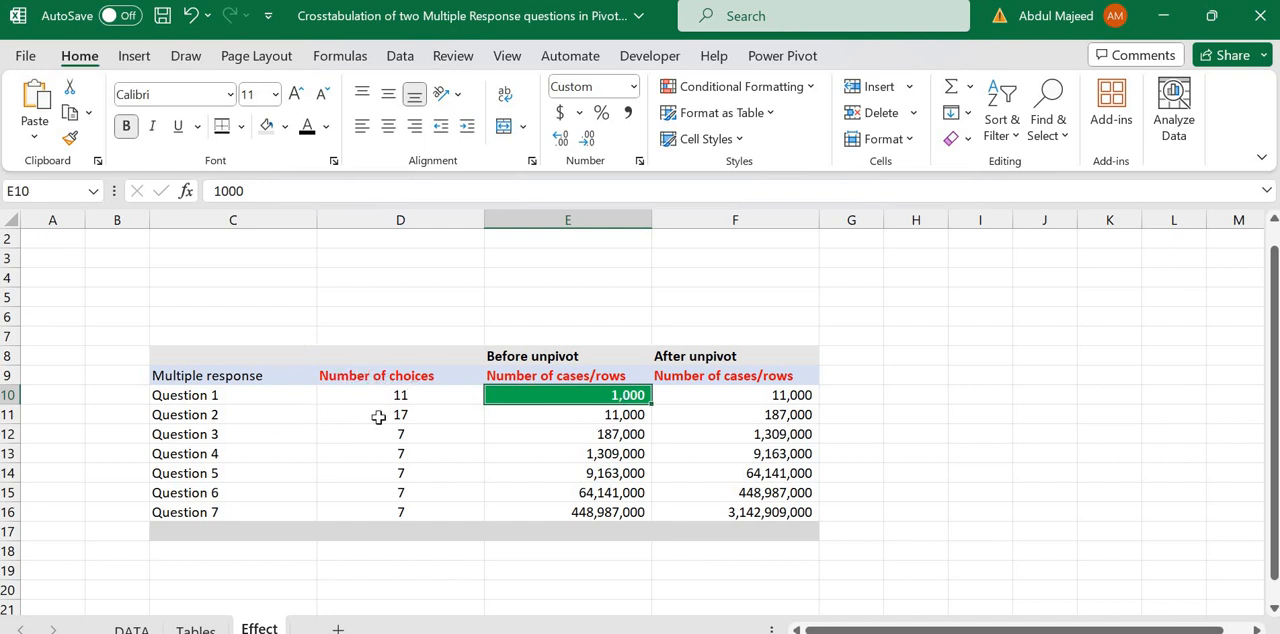
click(273, 397)
click(402, 397)
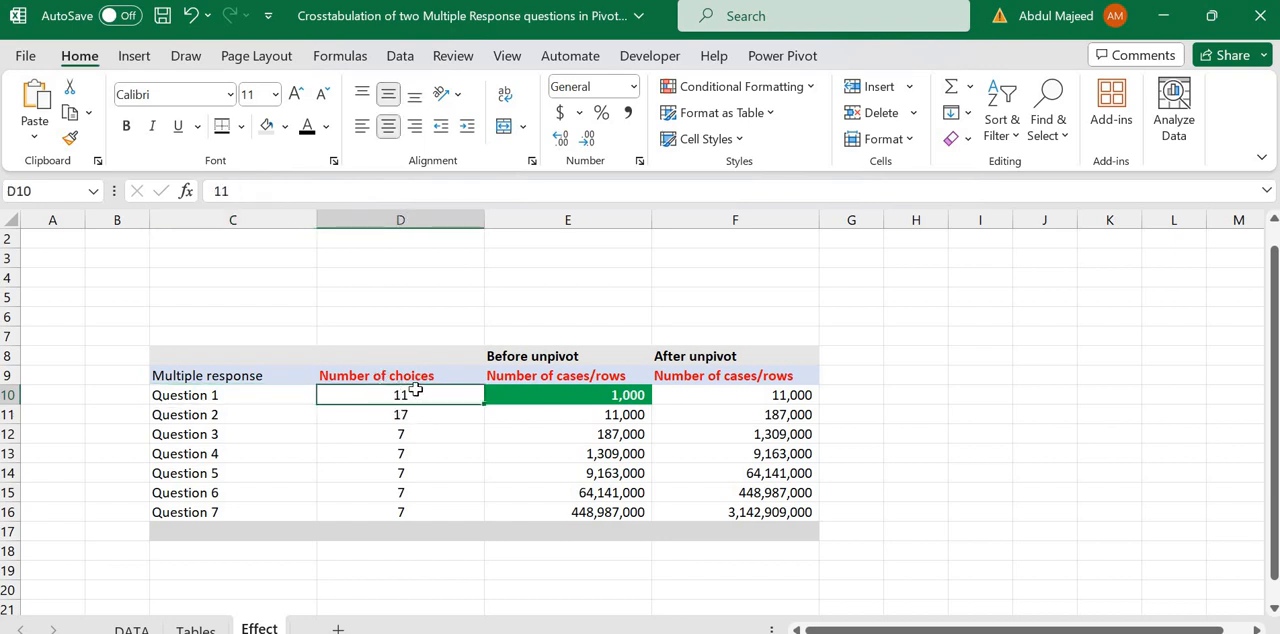
click(588, 389)
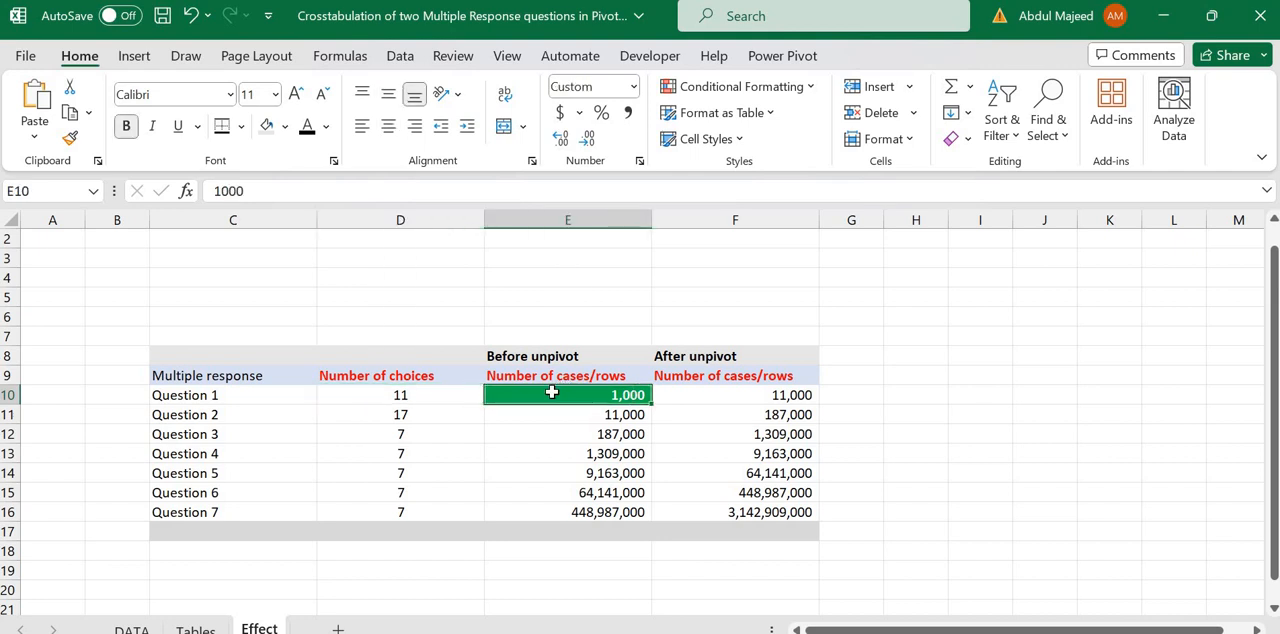
click(700, 397)
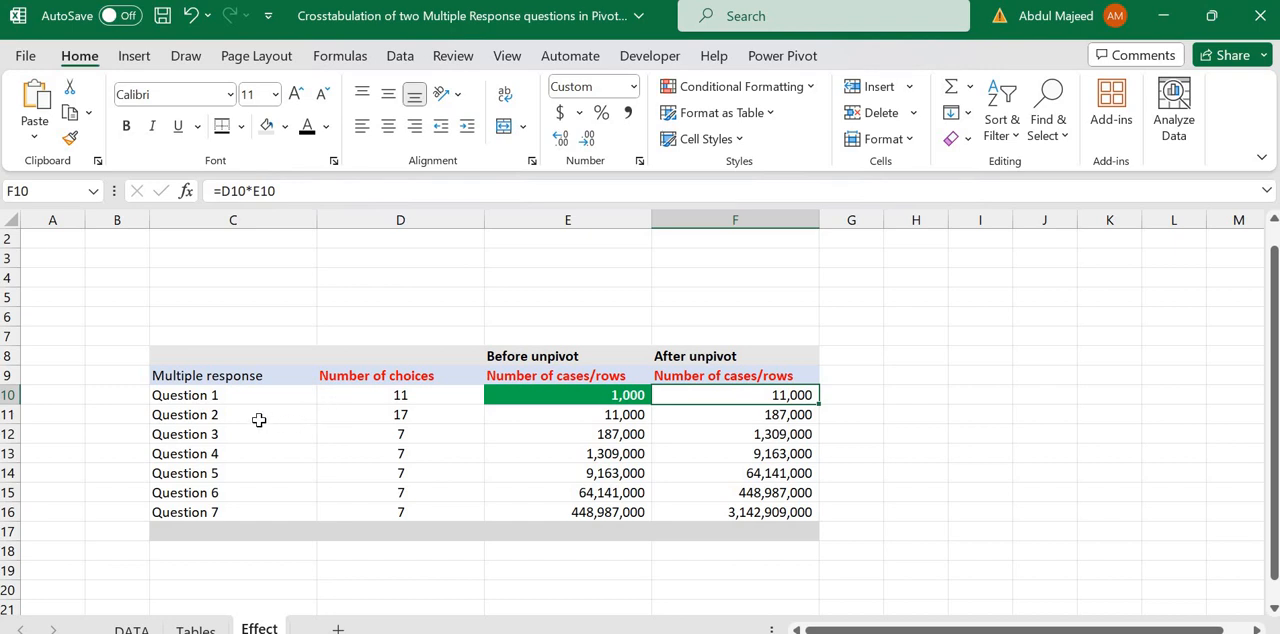
Step: Compare Question 1's row count after unpivot with the number of choices for Questions 1 to 3
click(310, 422)
click(324, 414)
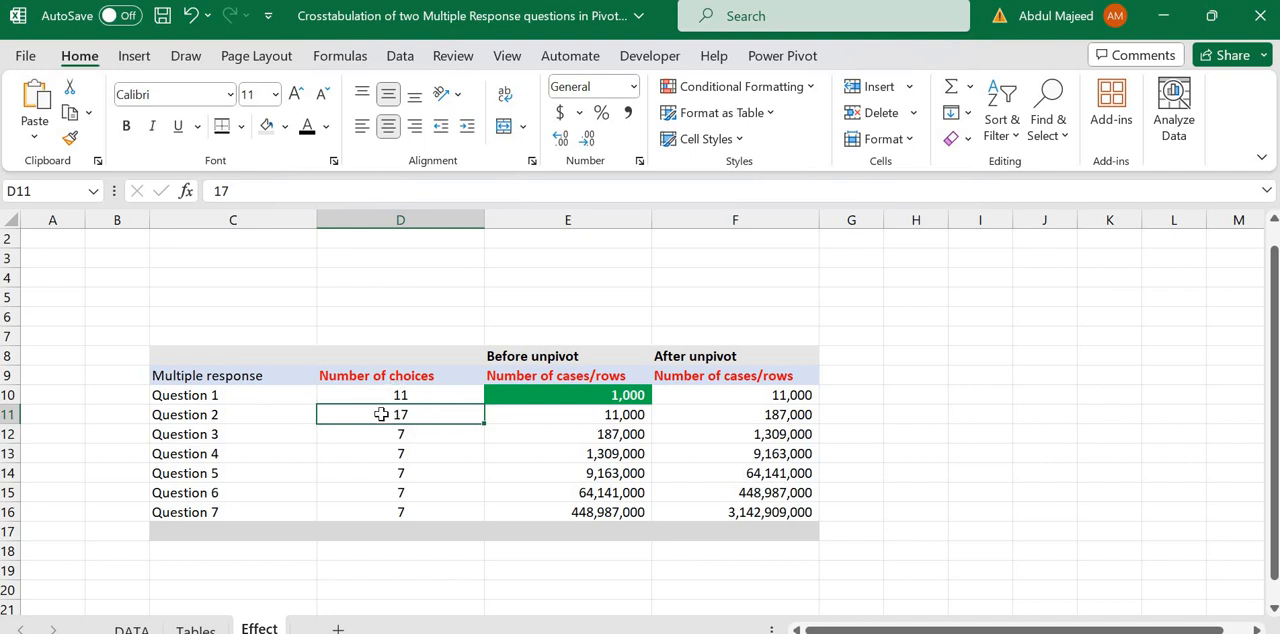
click(774, 396)
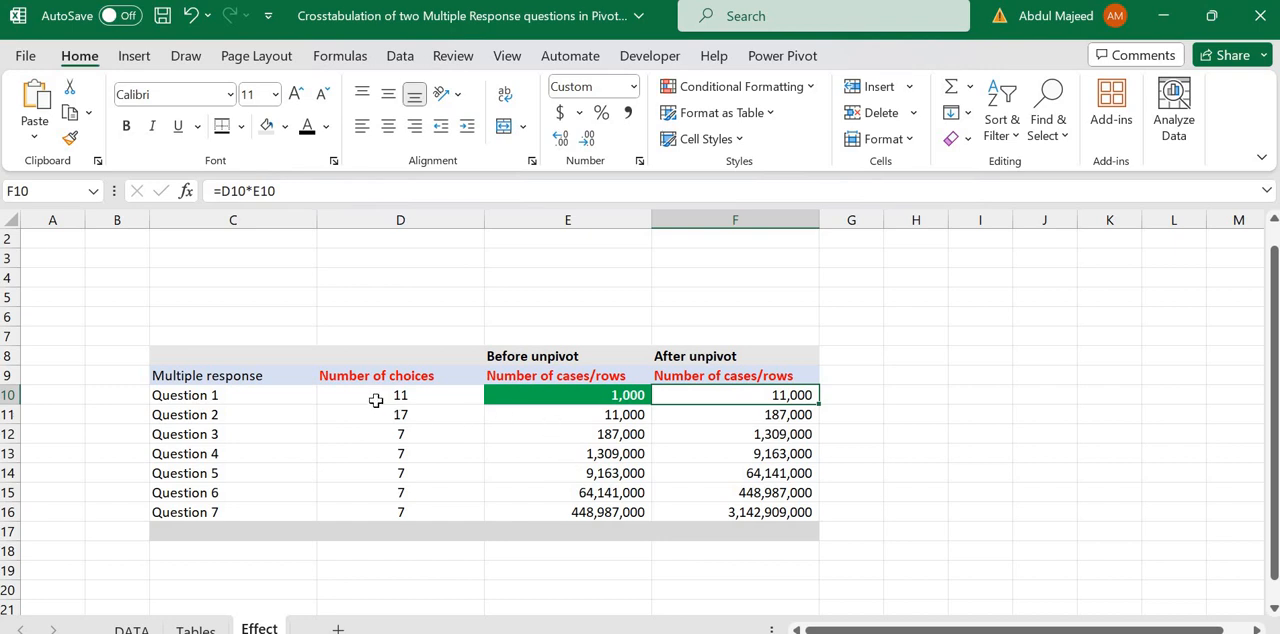
drag(374, 400, 376, 438)
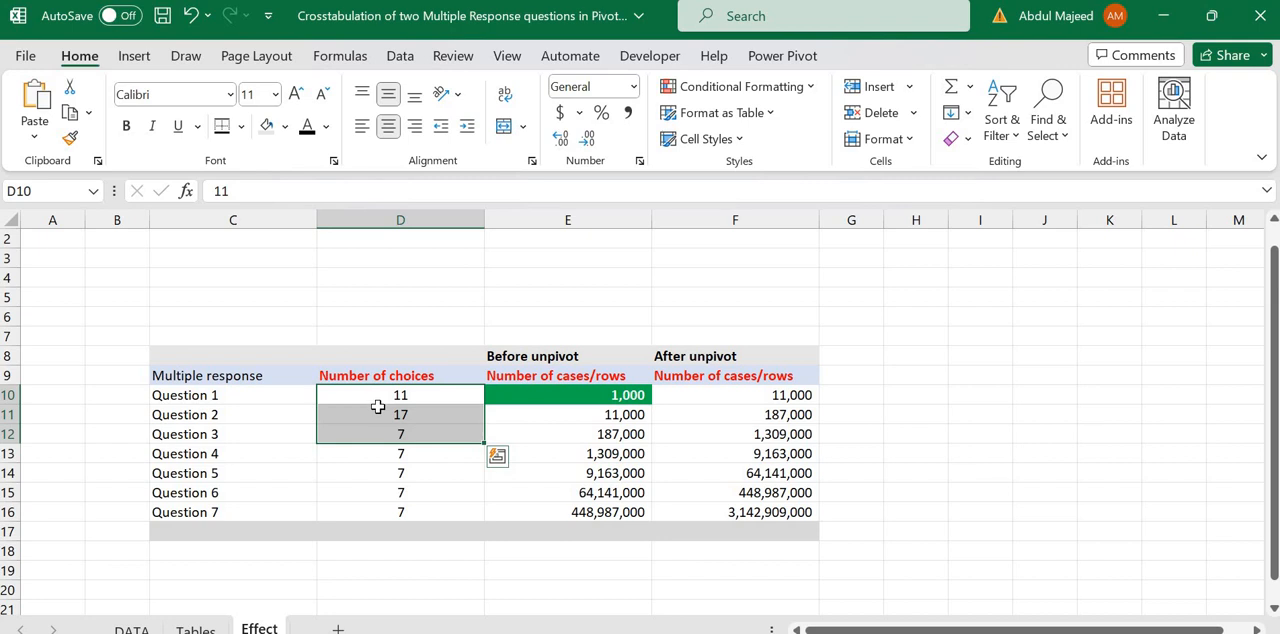
key(Down)
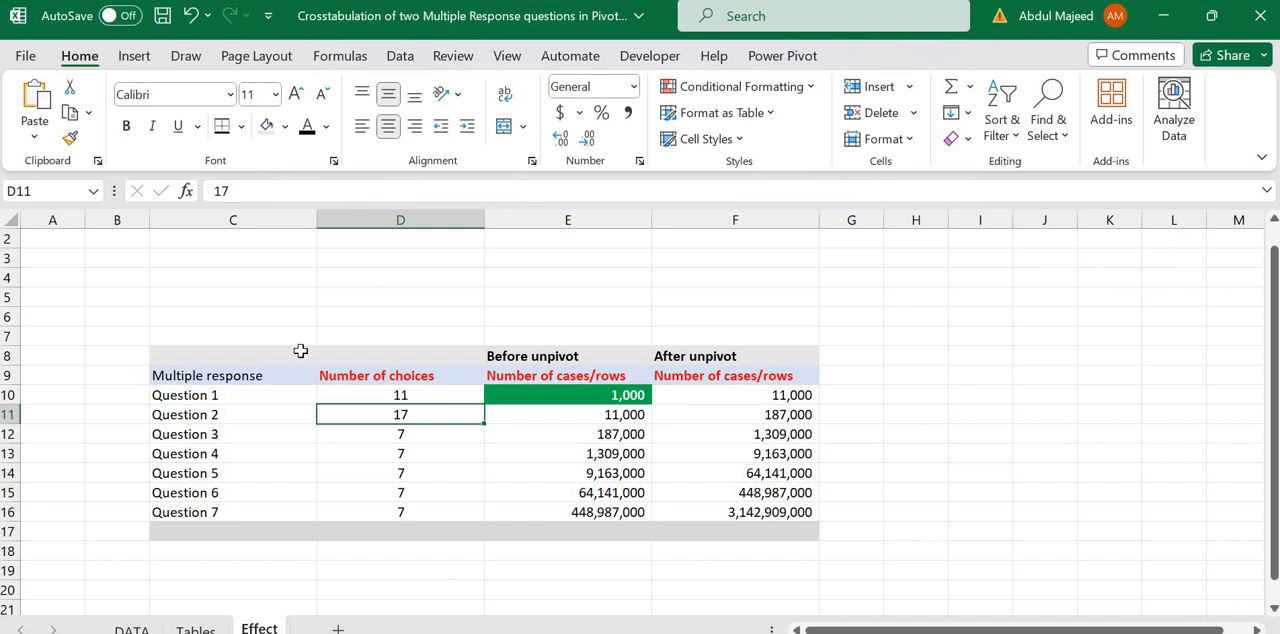
Step: Load the survey table from the DATA sheet into the Power Query Editor as a new query
click(124, 630)
click(404, 57)
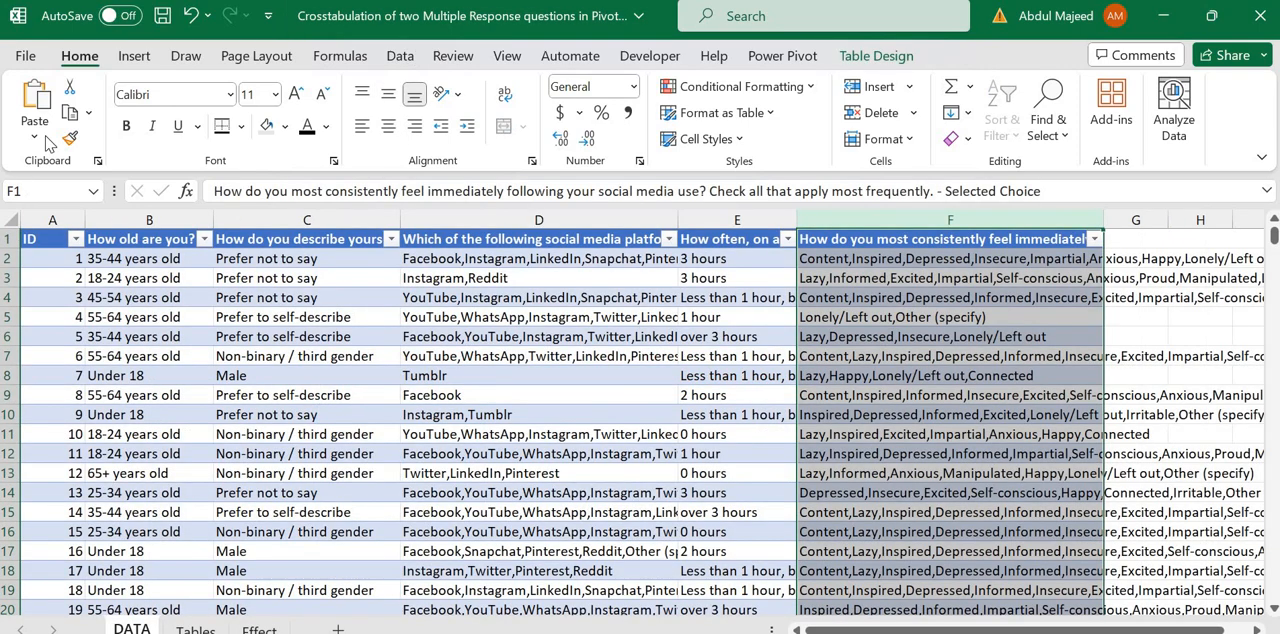
click(66, 139)
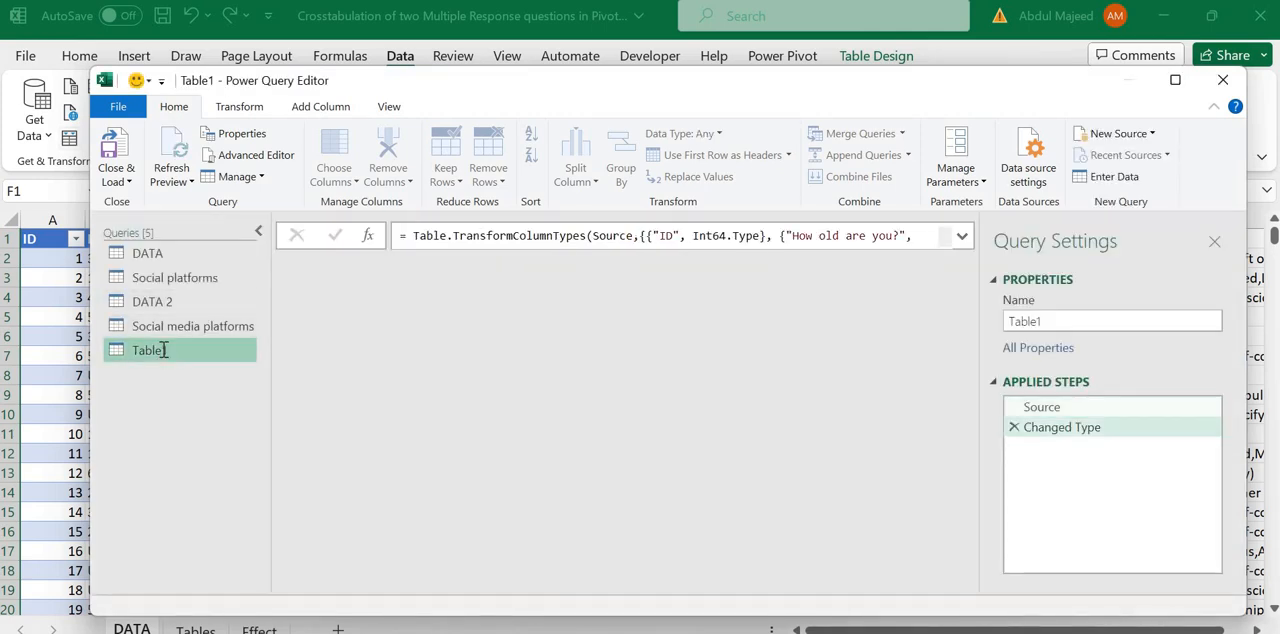
Step: Rename the Table1 query as DATA 3
double_click(163, 349)
text(DAT)
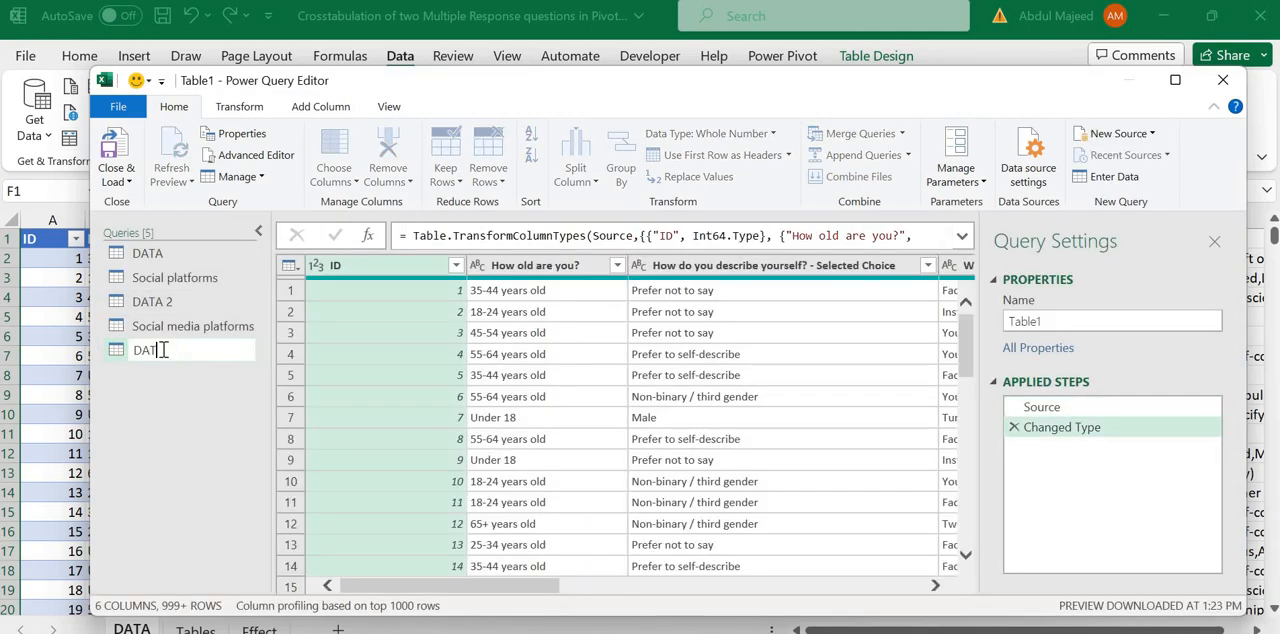
key(BackSpace)
key(BackSpace)
text(DATA 3)
key(Return)
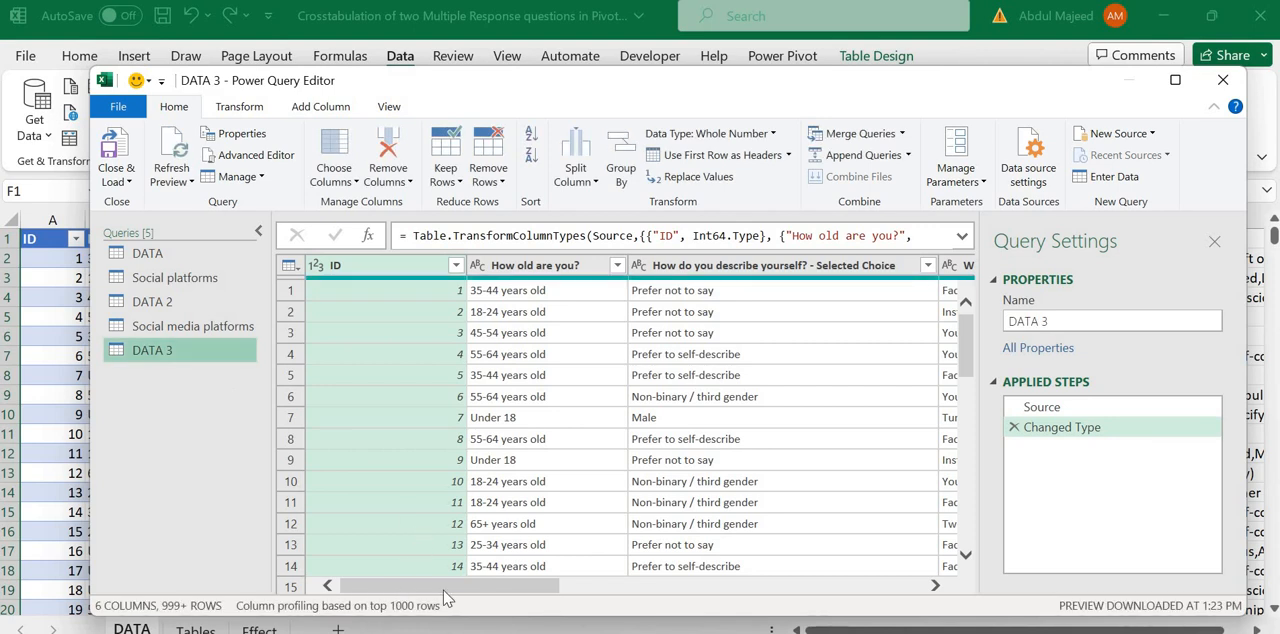
Step: Review the columns of the DATA 3 query and select the one on feelings immediately following social media use
scroll(400, 566, right, 10)
scroll(329, 557, left, 10)
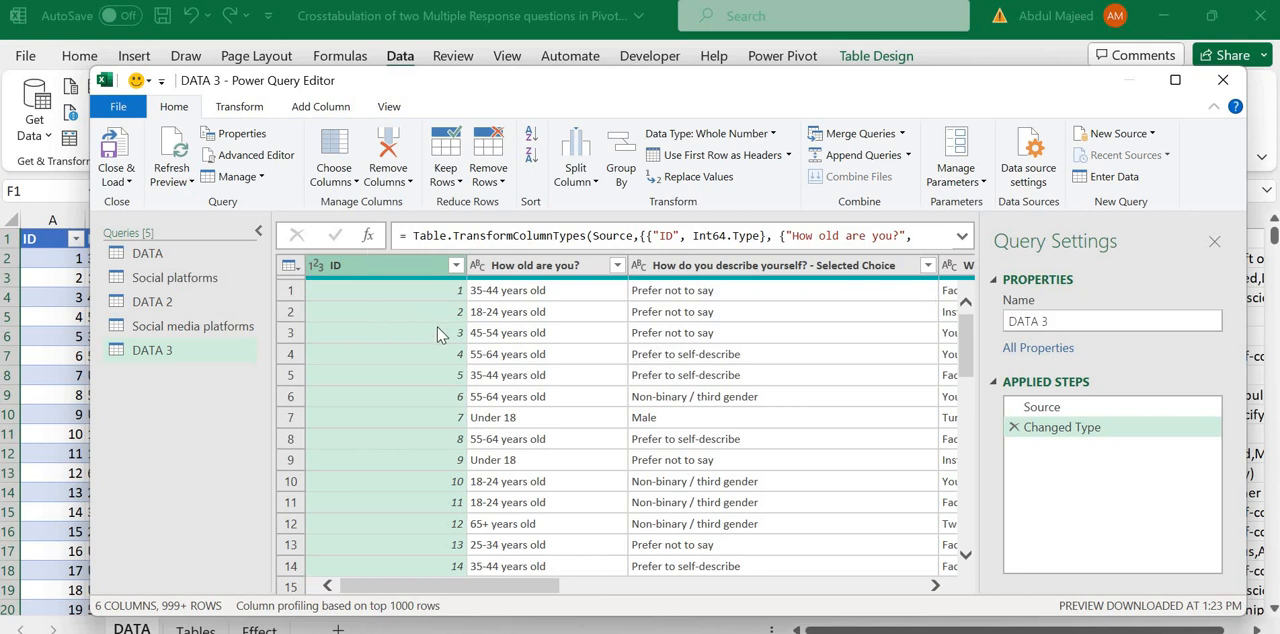
click(582, 300)
key(Right)
key(Right)
key(Right)
key(Right)
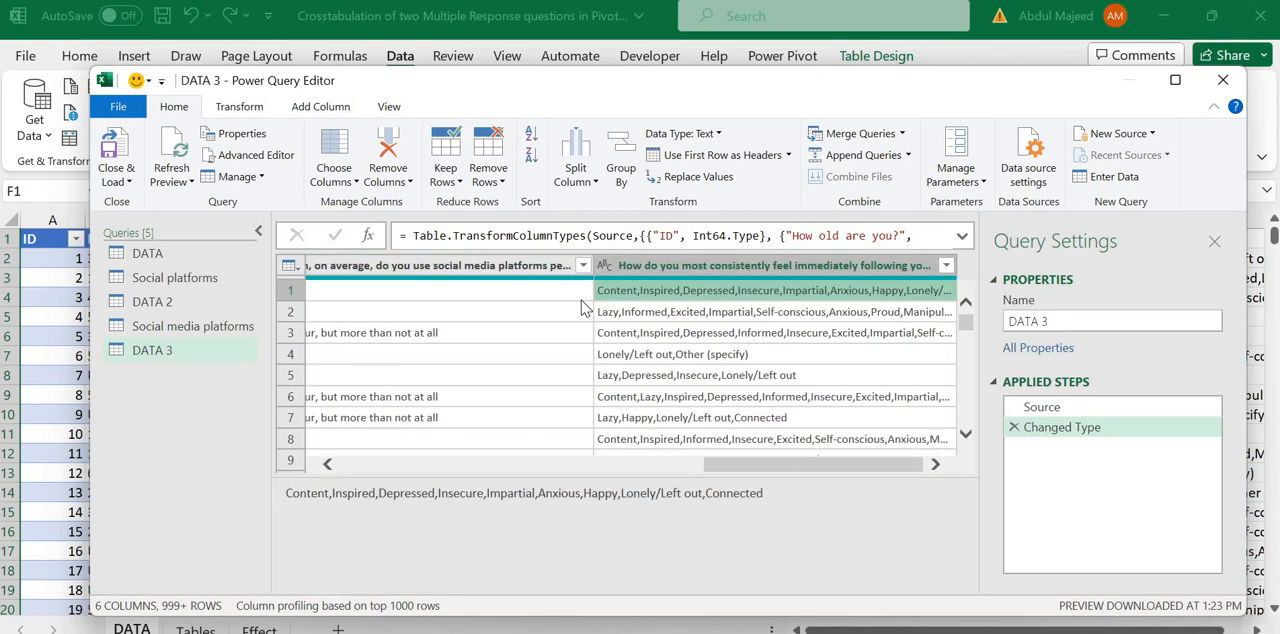
click(700, 266)
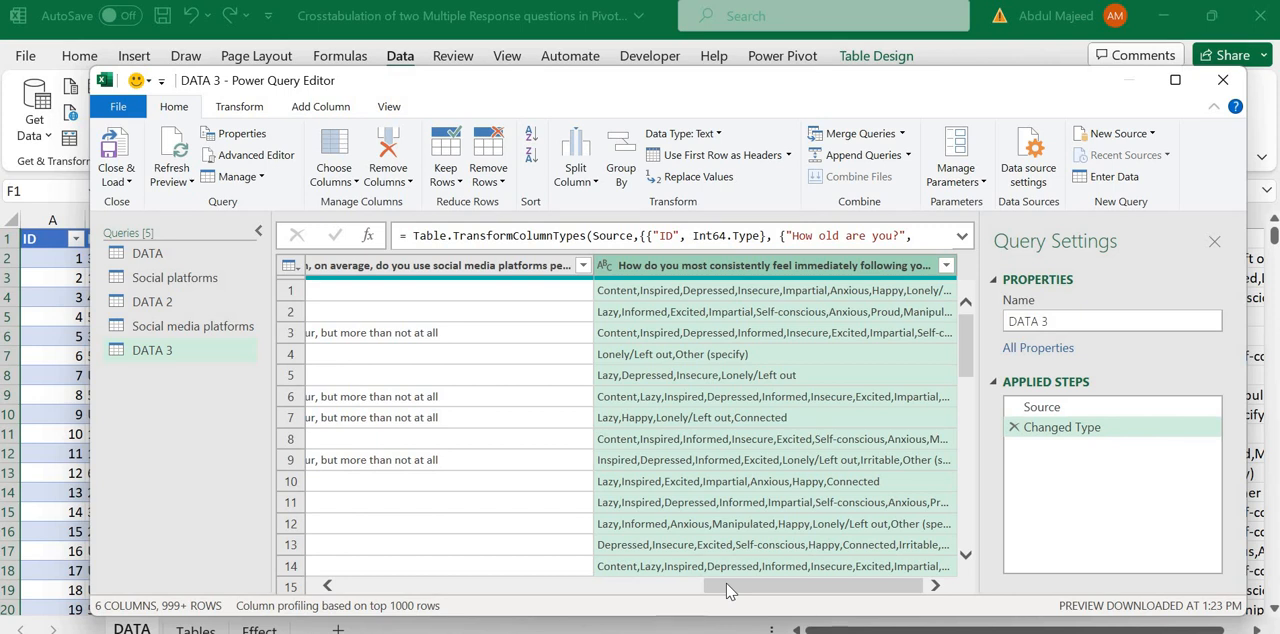
Step: Review the DATA 3 query from the ID column across to the social media platforms question
drag(730, 590, 331, 543)
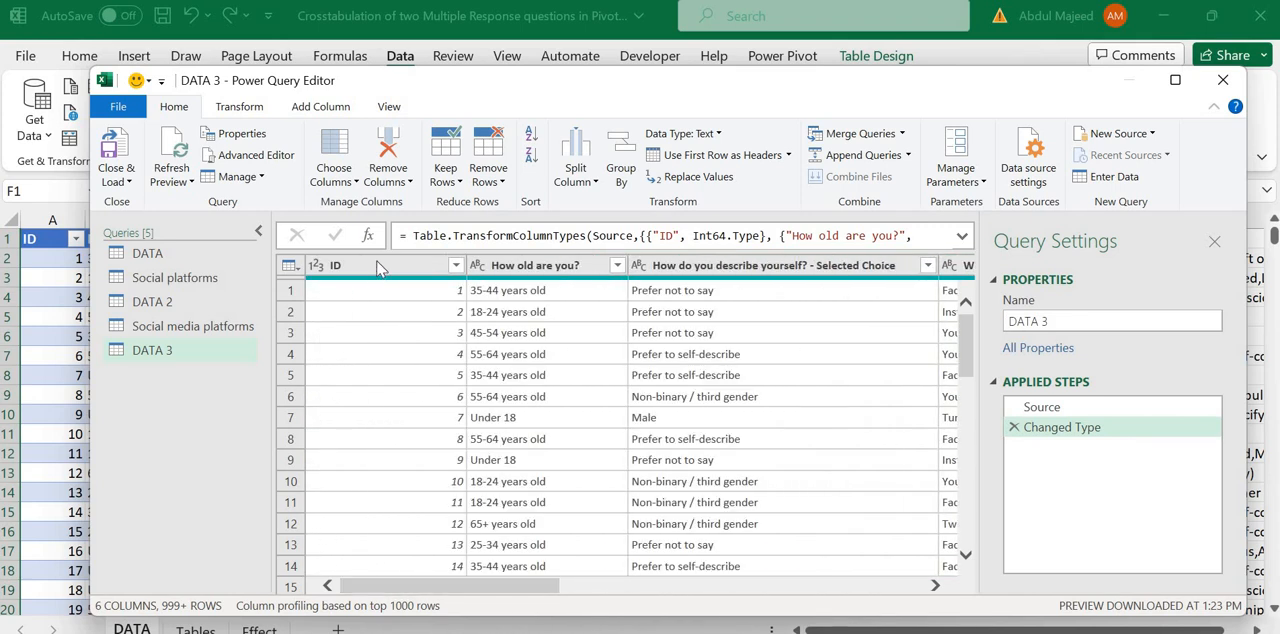
click(404, 263)
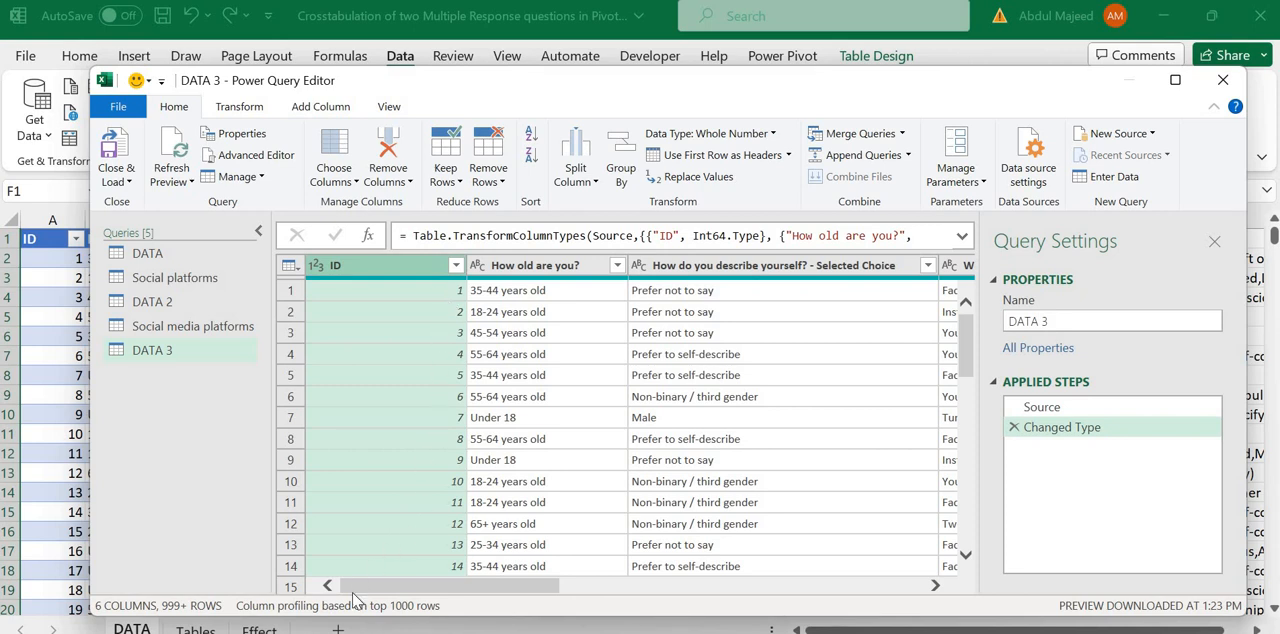
drag(368, 597, 336, 580)
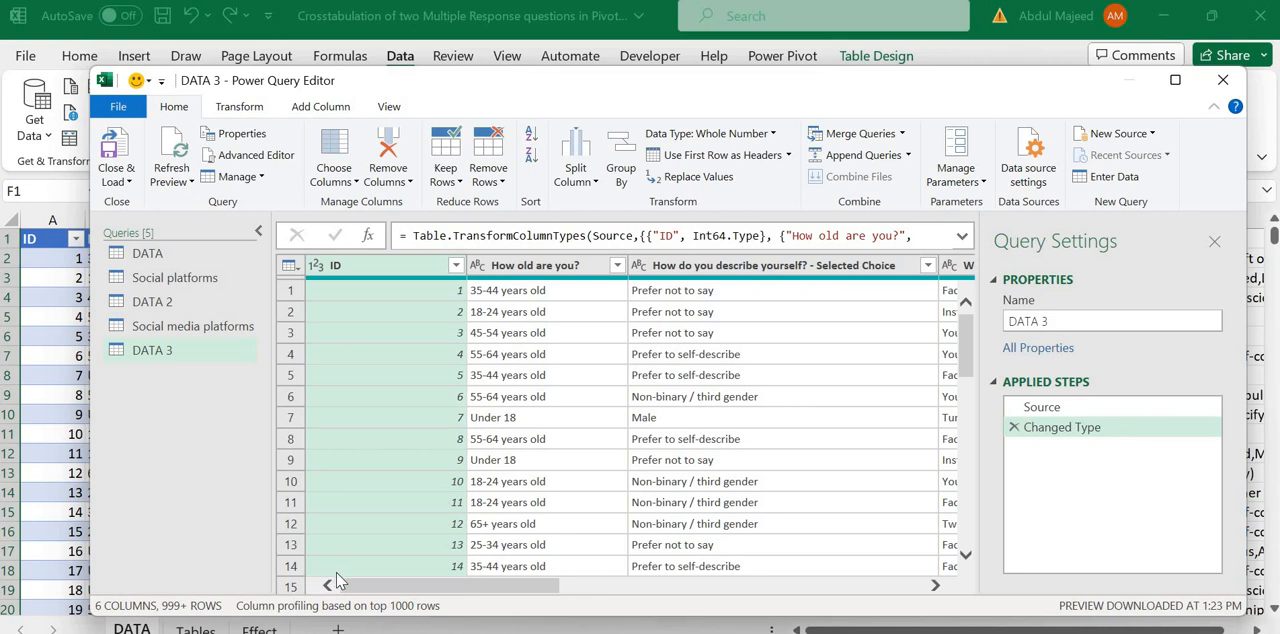
drag(360, 588, 769, 603)
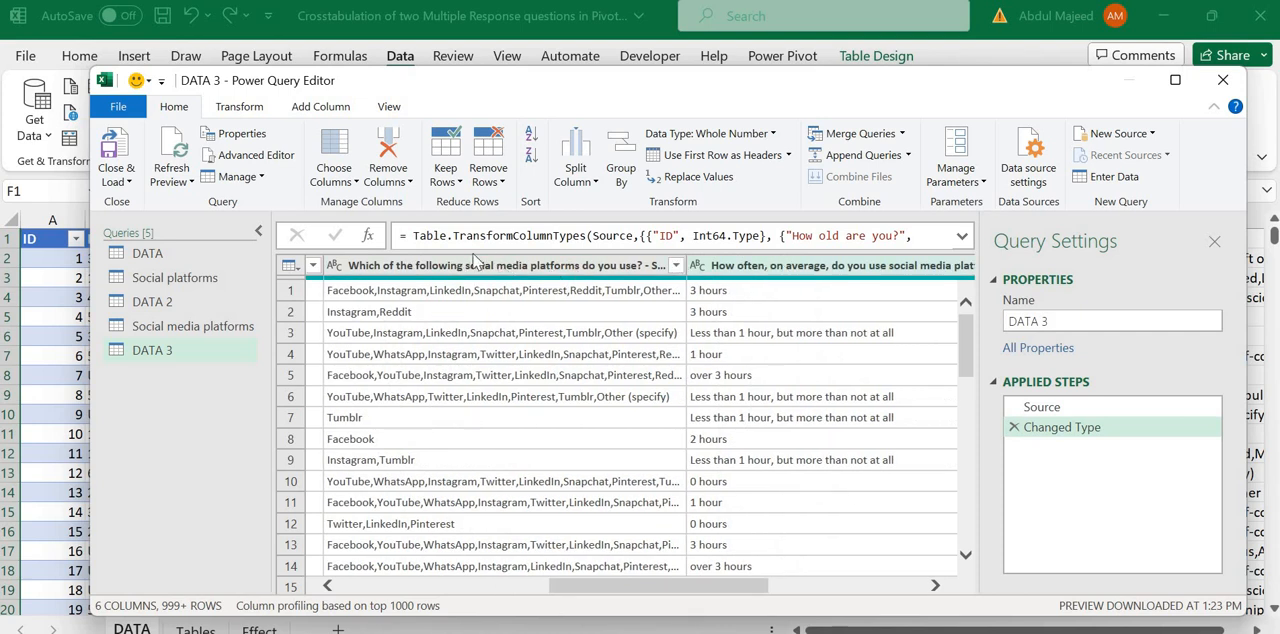
Step: Split the column on which social media platforms are used into rows at each occurrence of the comma delimiter
click(548, 268)
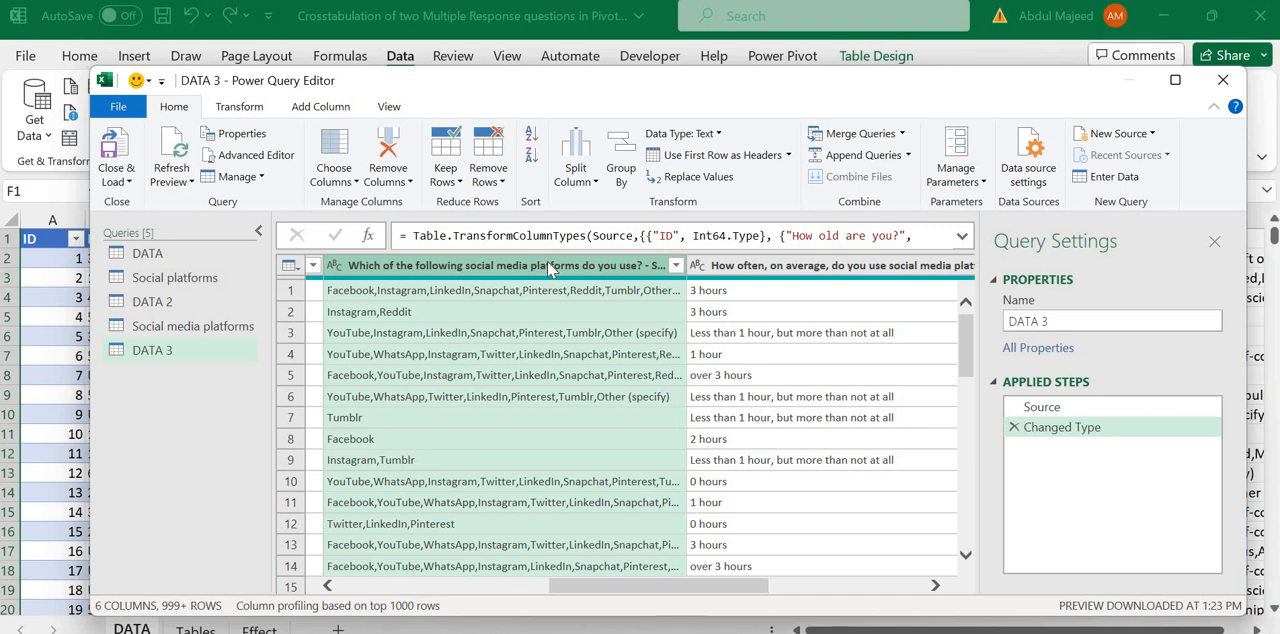
scroll(553, 296, left, 3)
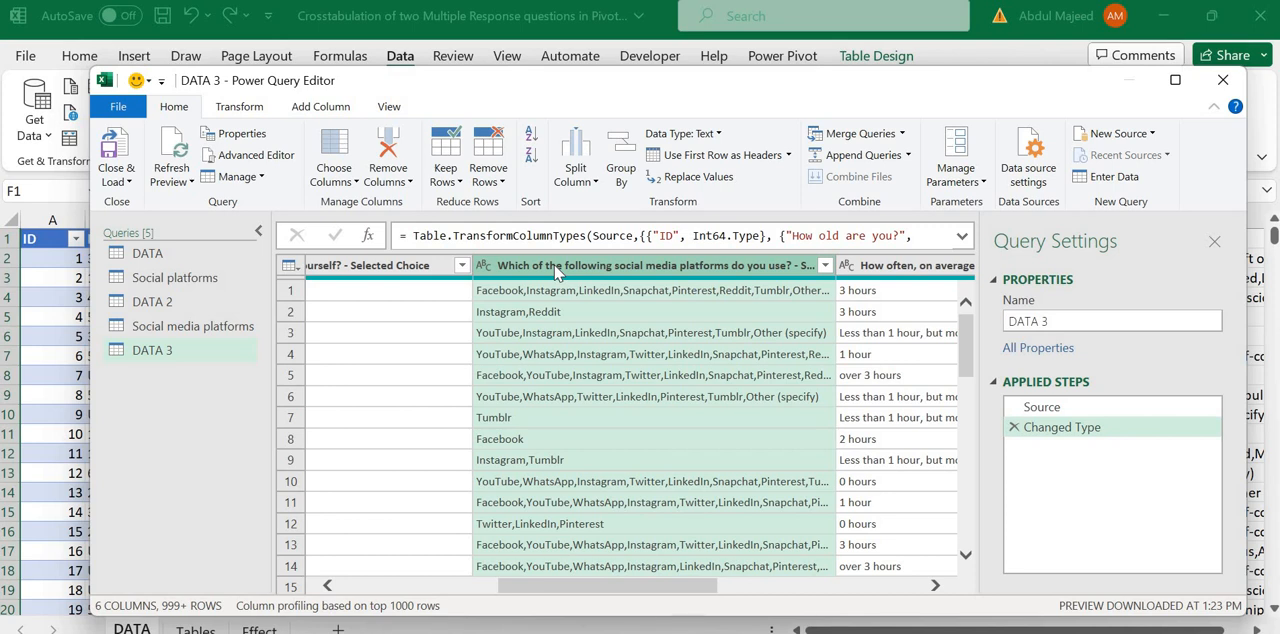
click(592, 184)
click(608, 201)
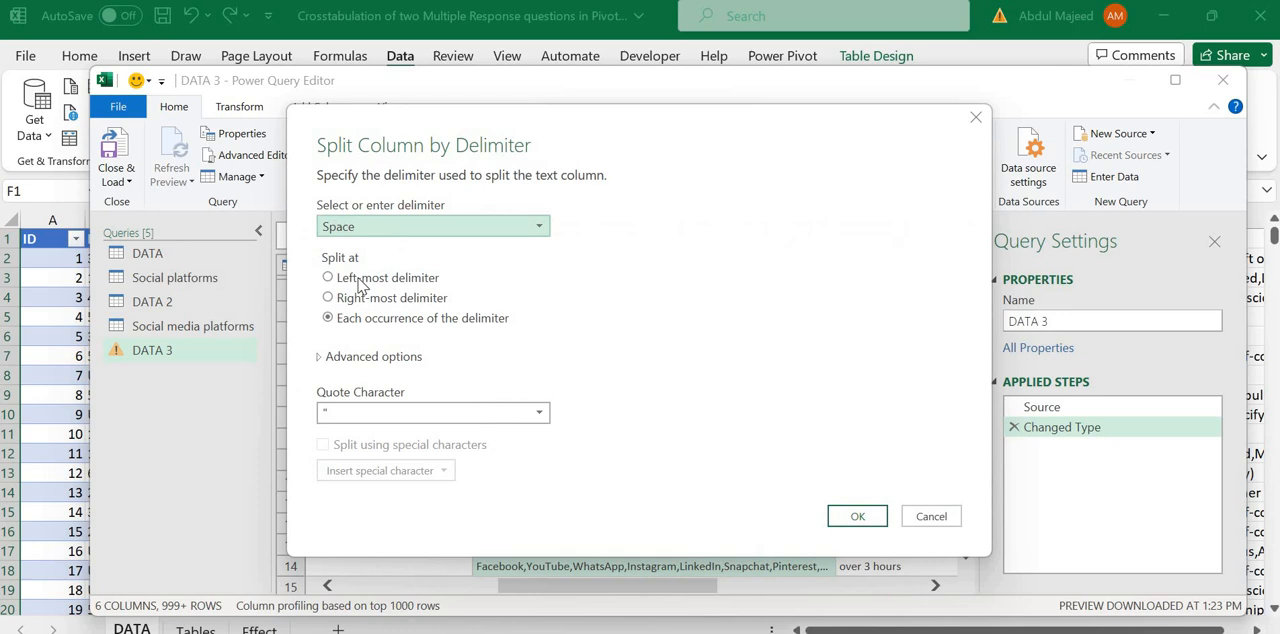
click(354, 228)
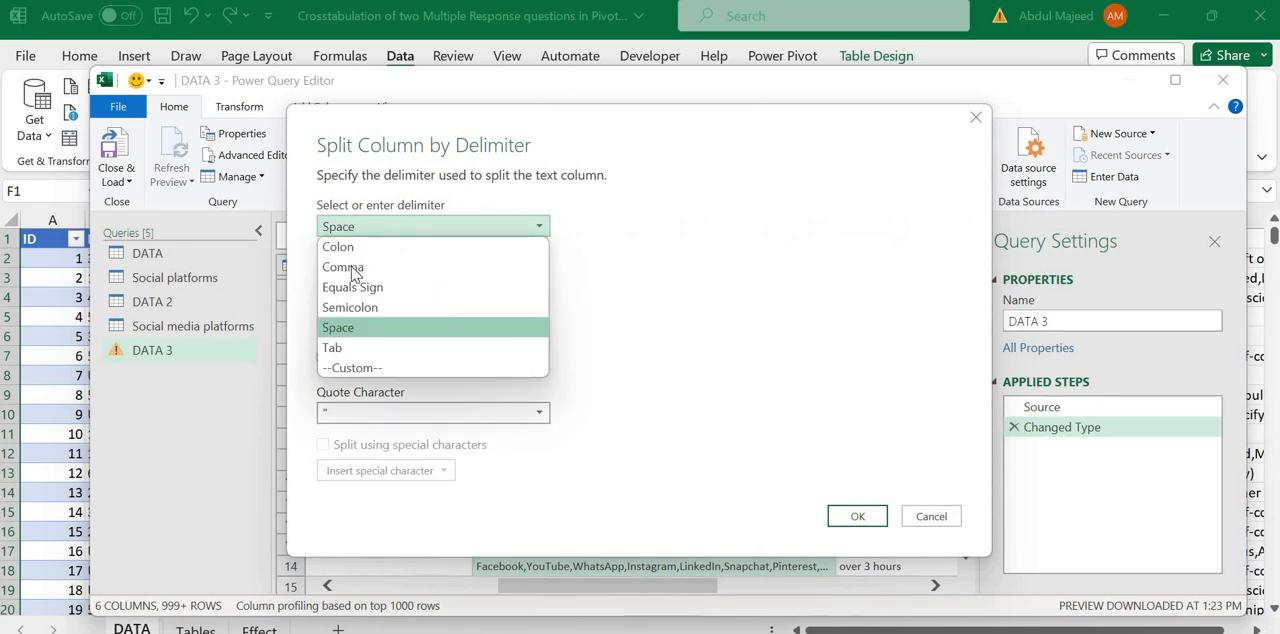
click(345, 267)
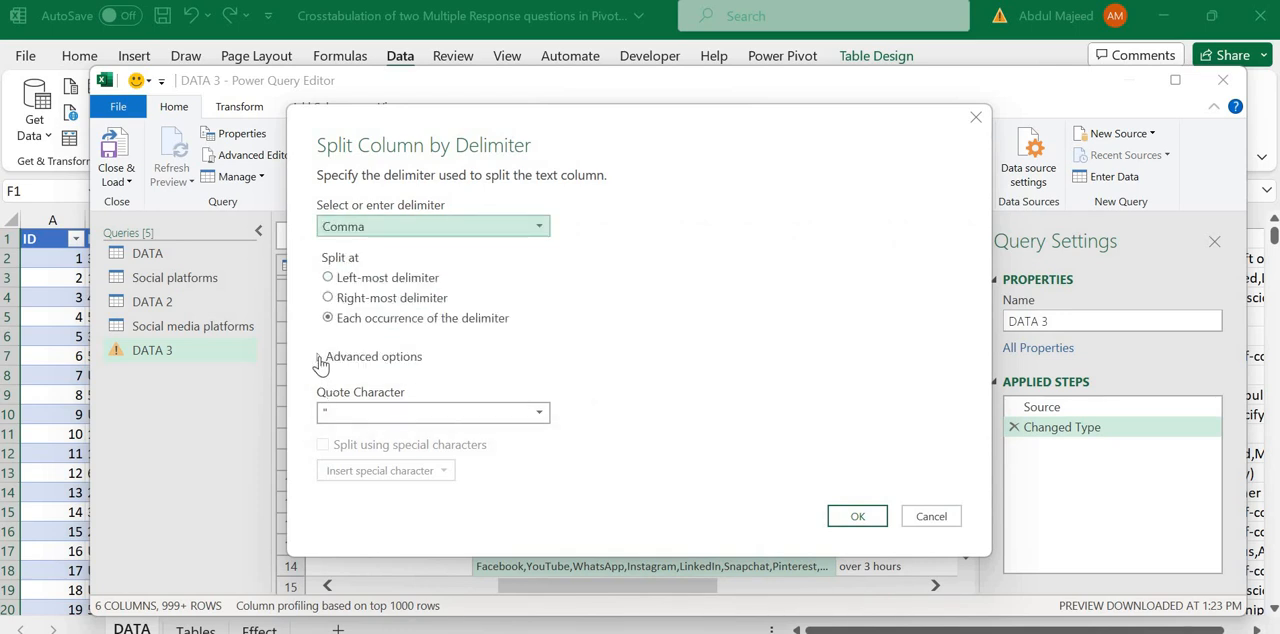
click(320, 360)
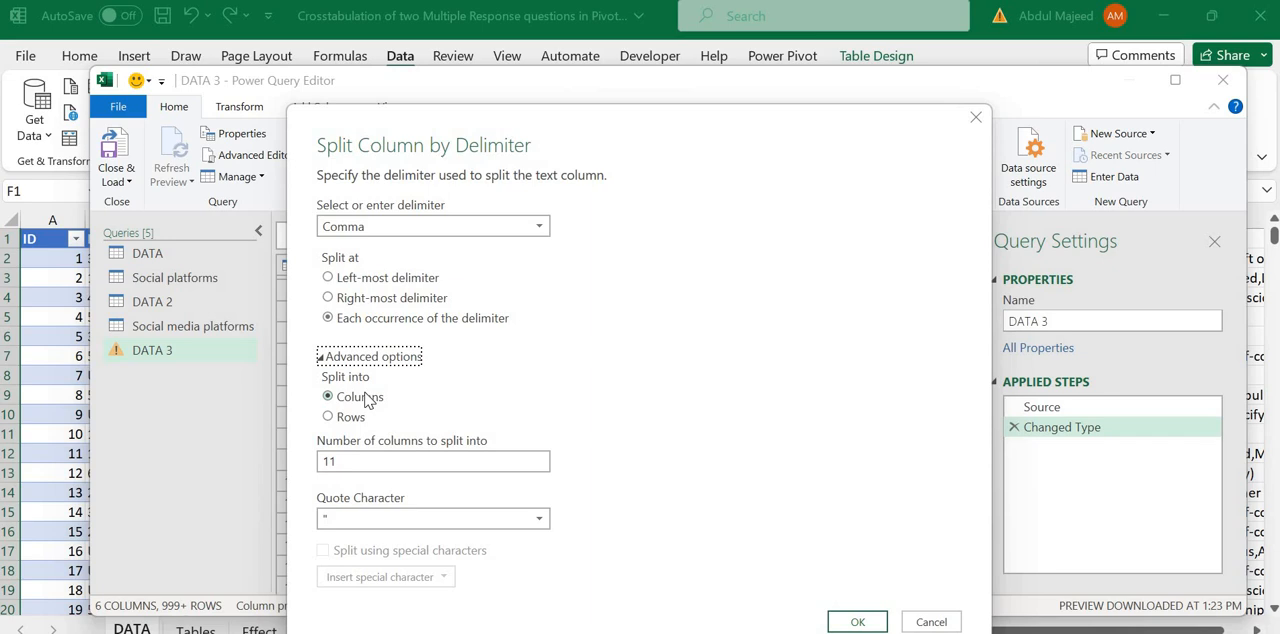
click(337, 418)
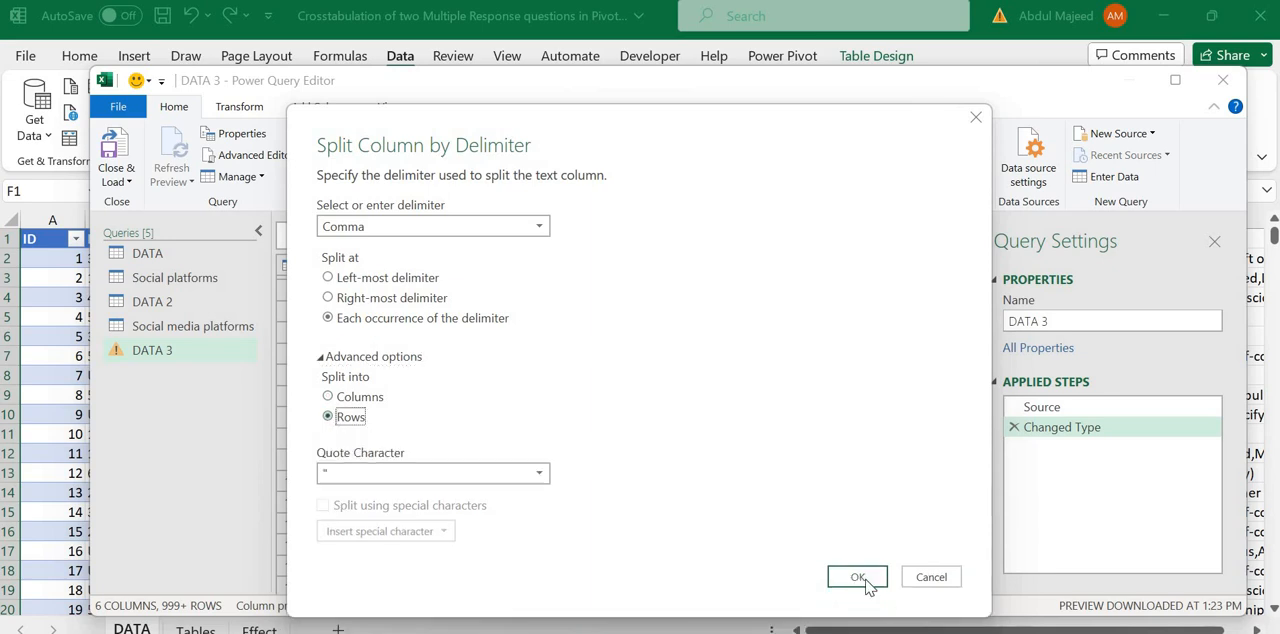
click(857, 578)
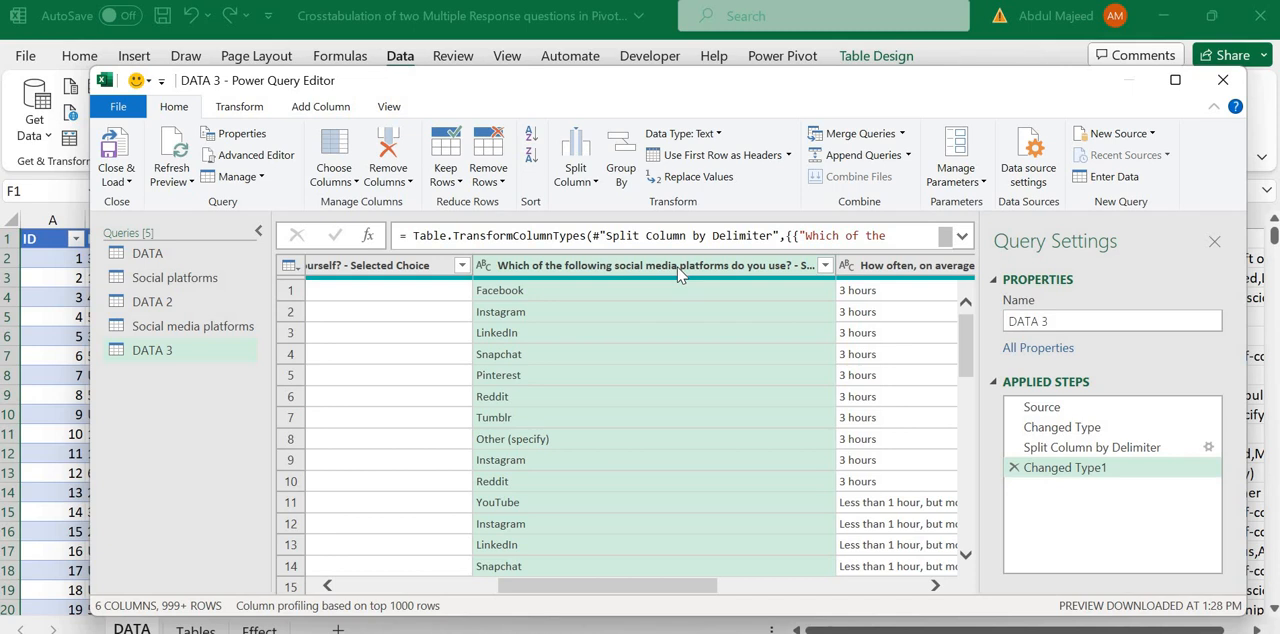
Step: Split the column on feelings immediately following social media use into rows at each comma
drag(548, 590, 734, 598)
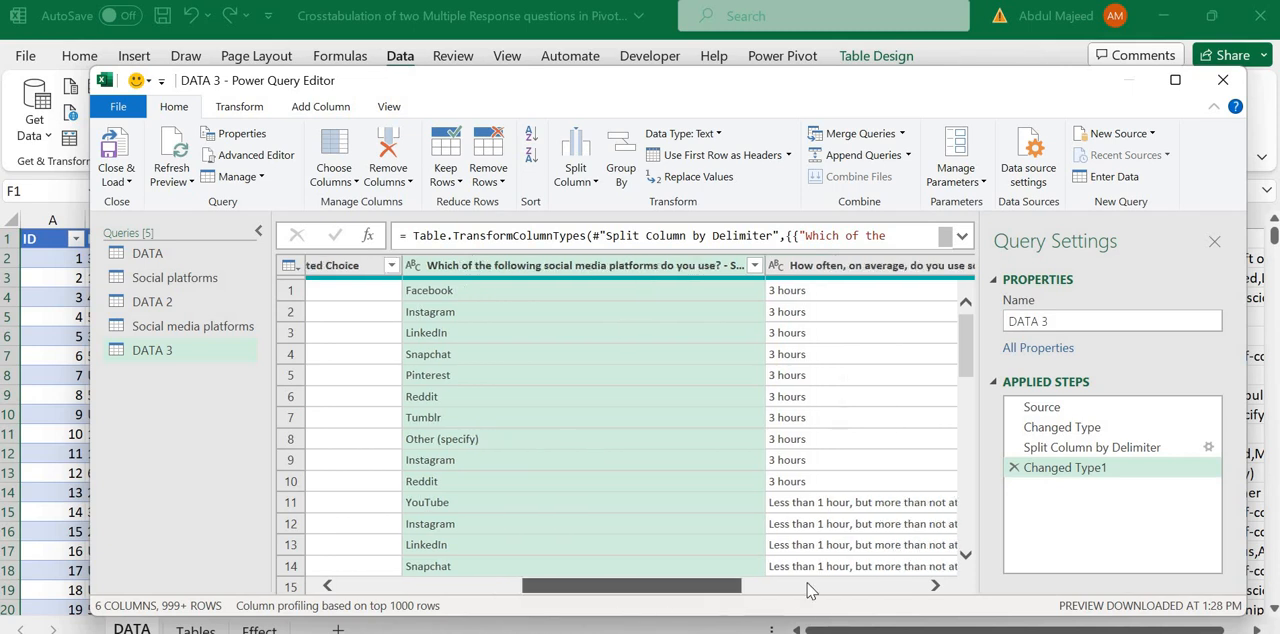
click(695, 268)
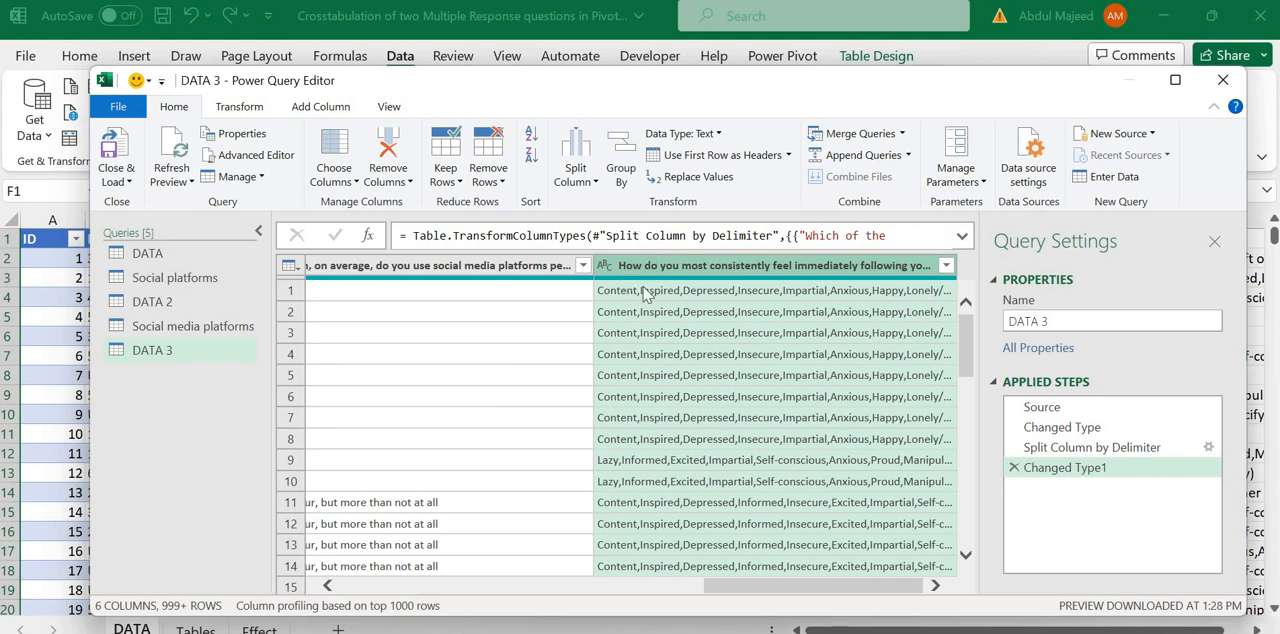
click(576, 175)
click(607, 203)
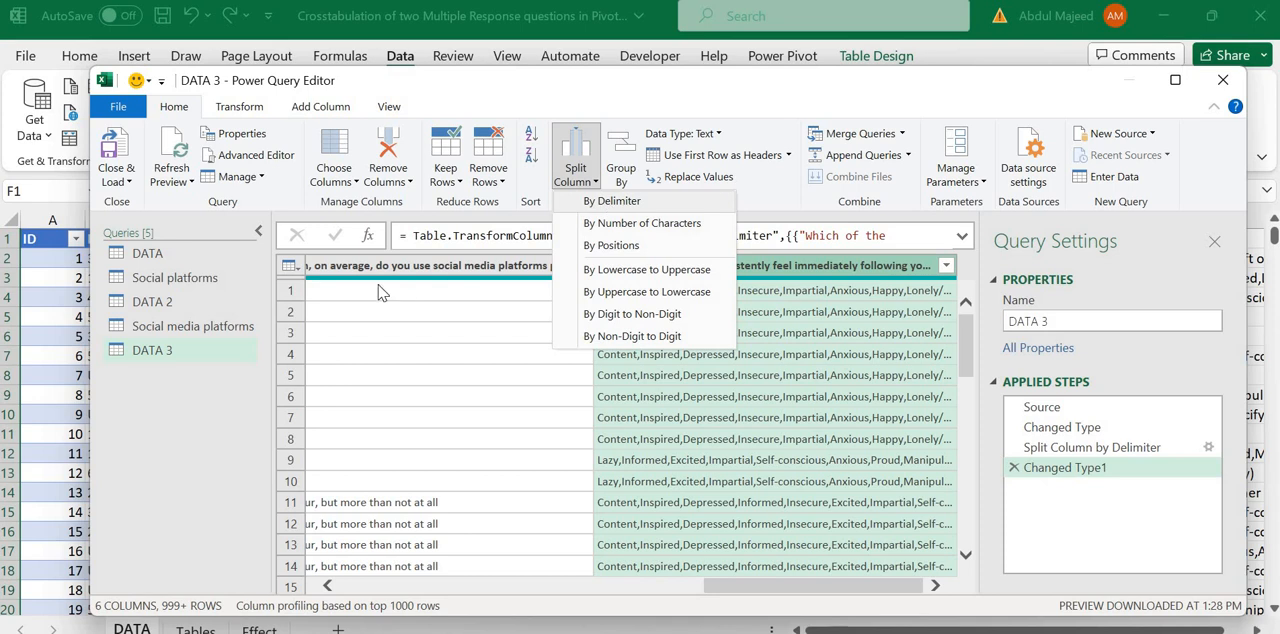
click(381, 217)
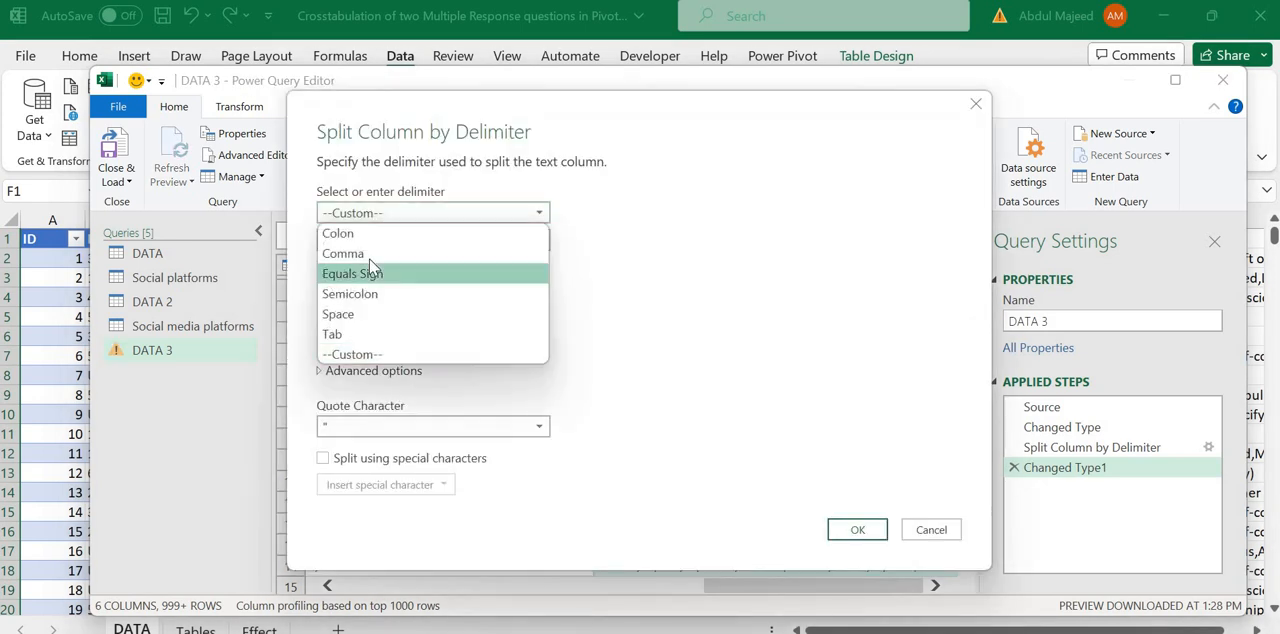
click(350, 254)
click(319, 343)
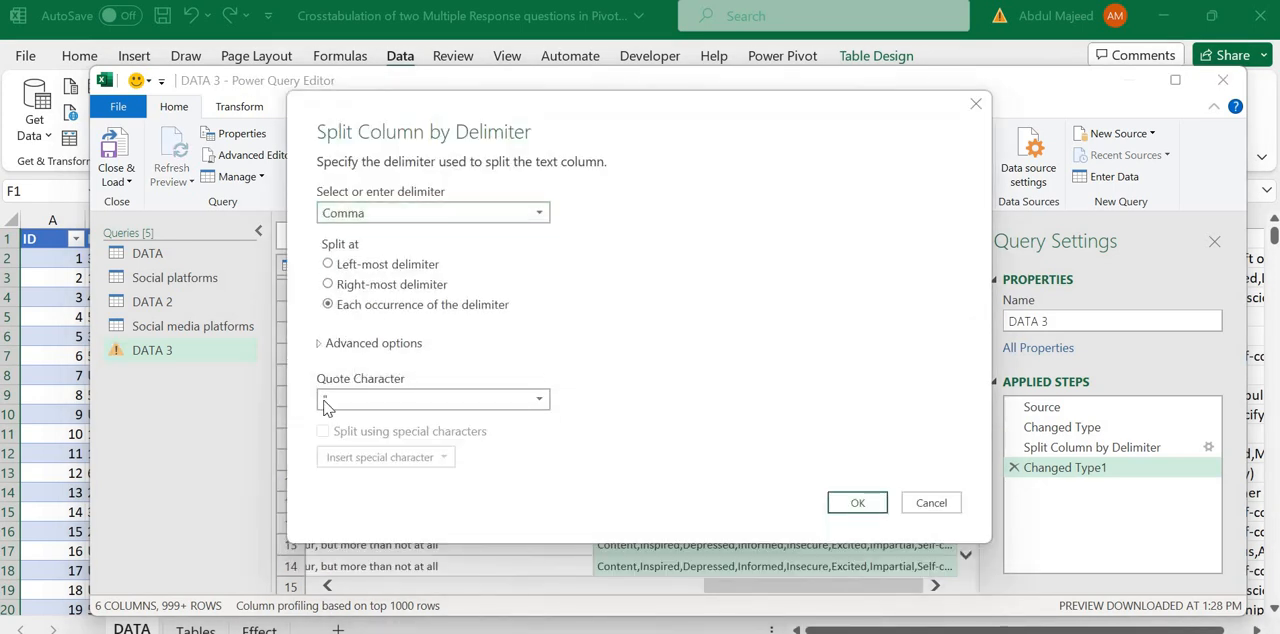
click(328, 404)
click(838, 563)
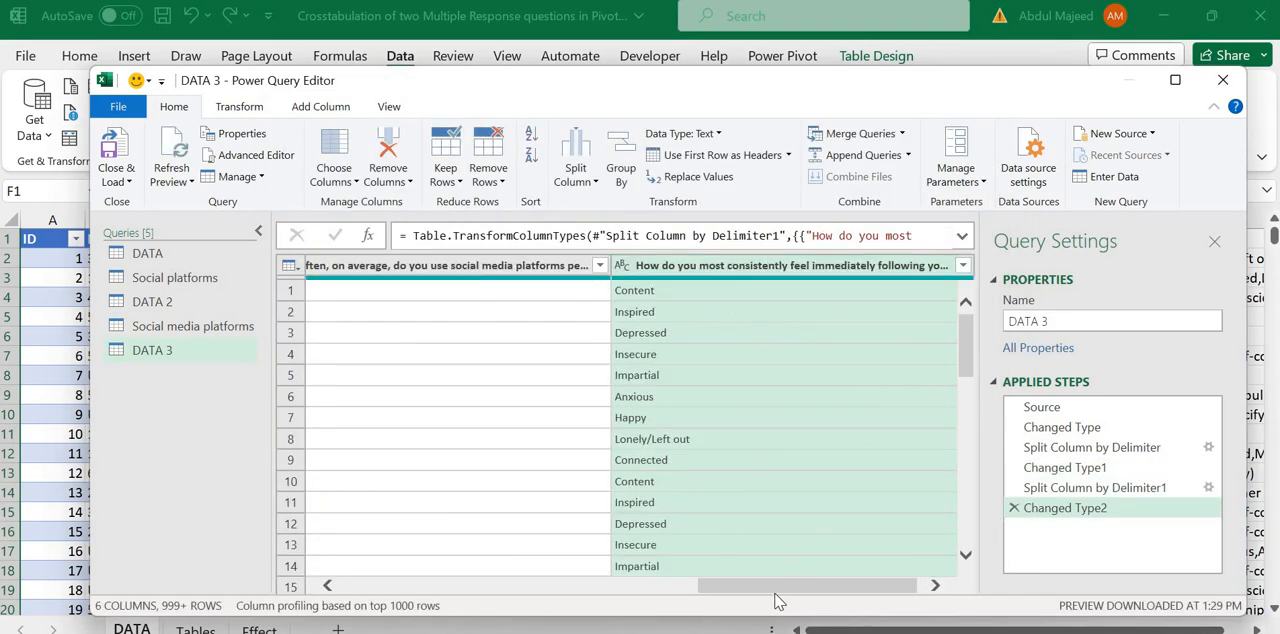
Step: Close the editor and set the DATA 3 query to load as a PivotTable Report, adding its data to the Data Model
drag(755, 590, 323, 545)
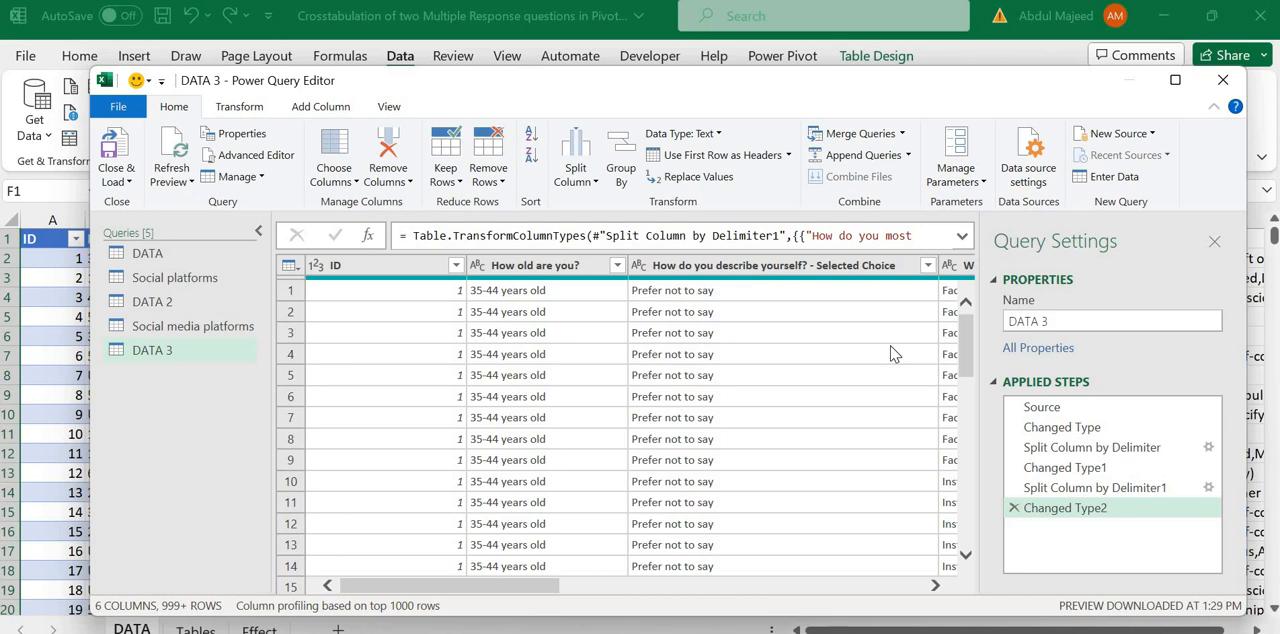
click(126, 185)
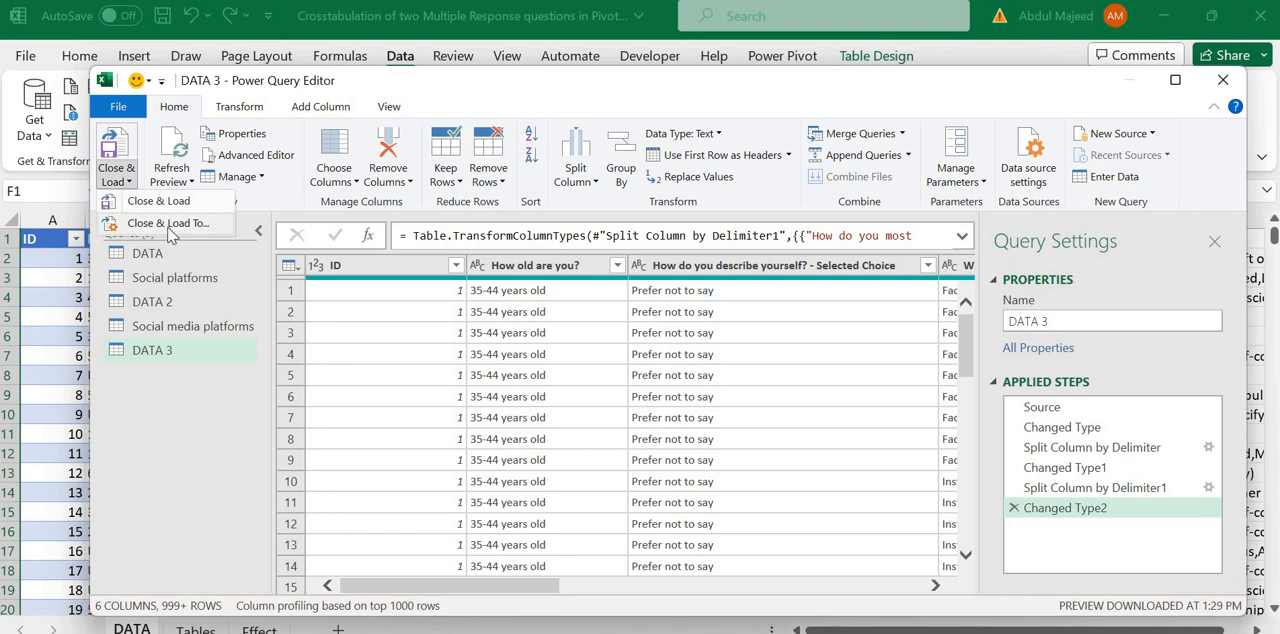
click(168, 224)
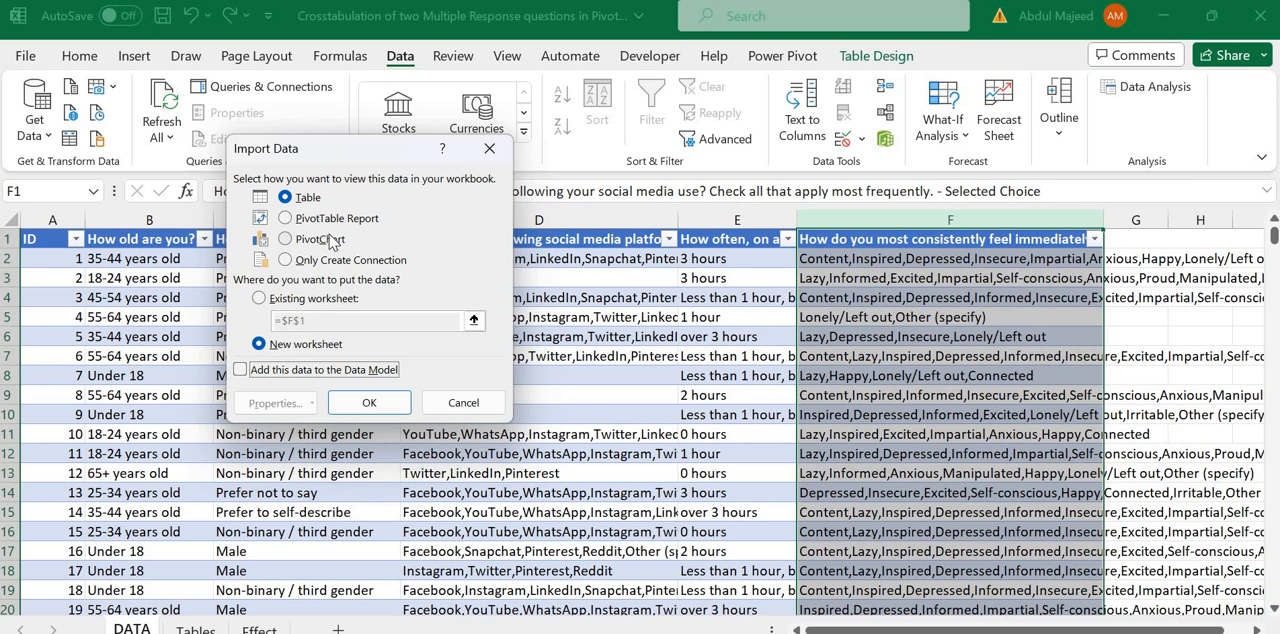
click(286, 261)
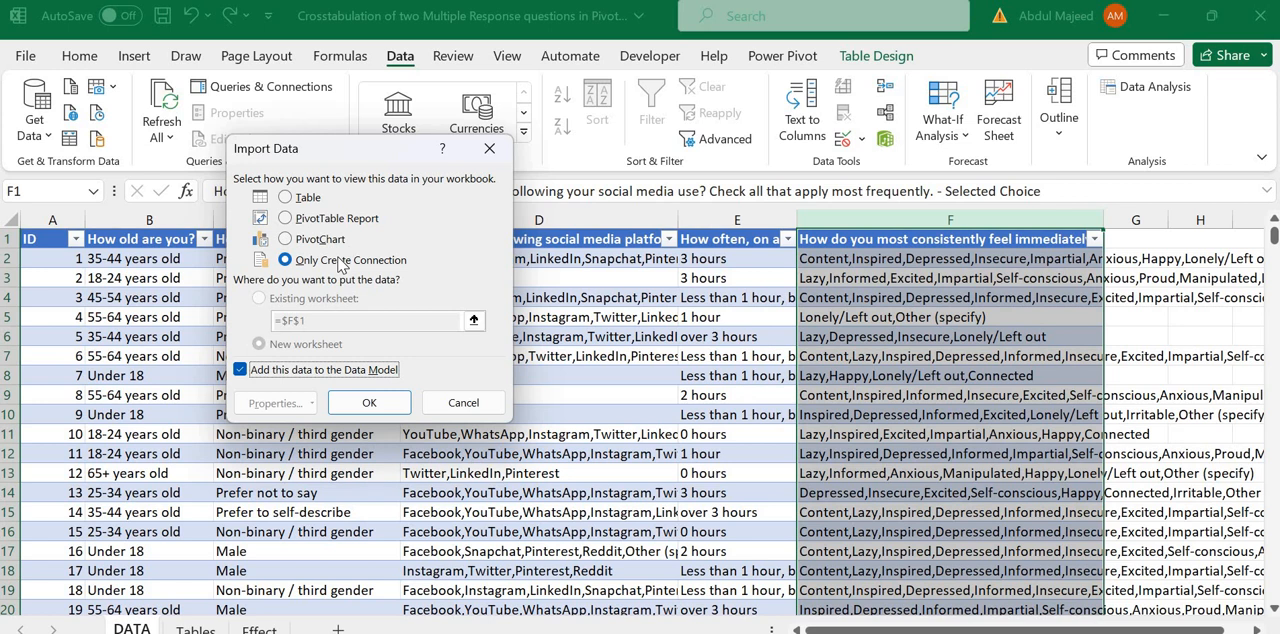
click(306, 222)
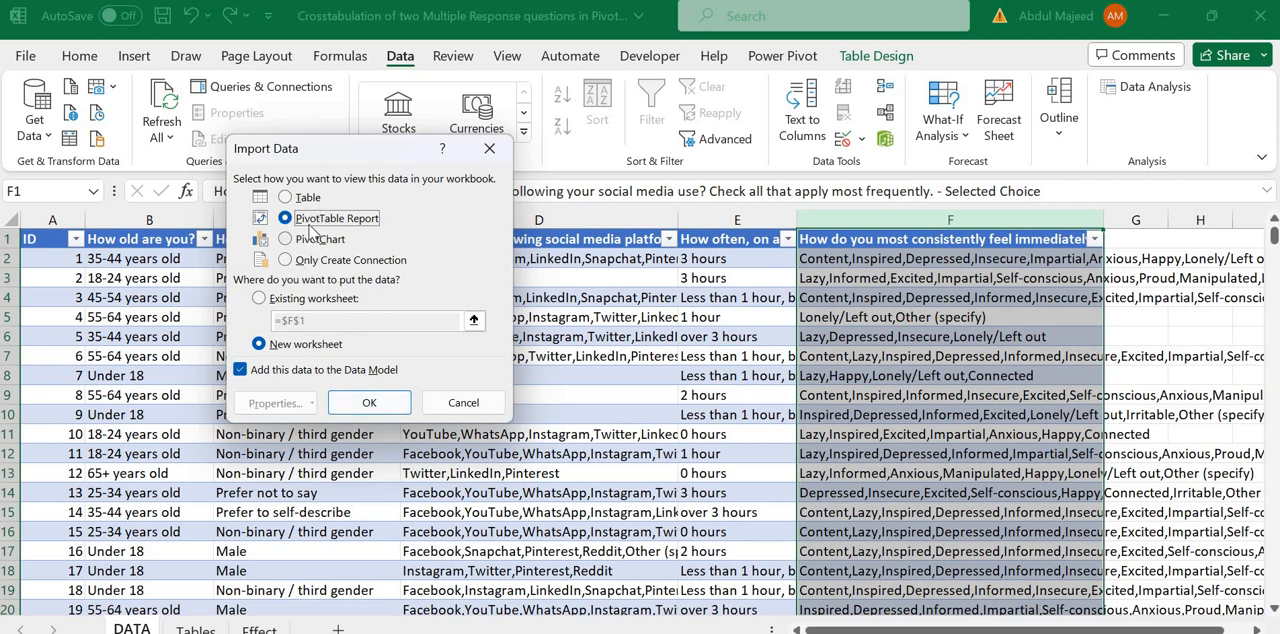
Step: Place the PivotTable on the existing Tables worksheet at cell A56, below the last crosstab, and complete the import
click(259, 298)
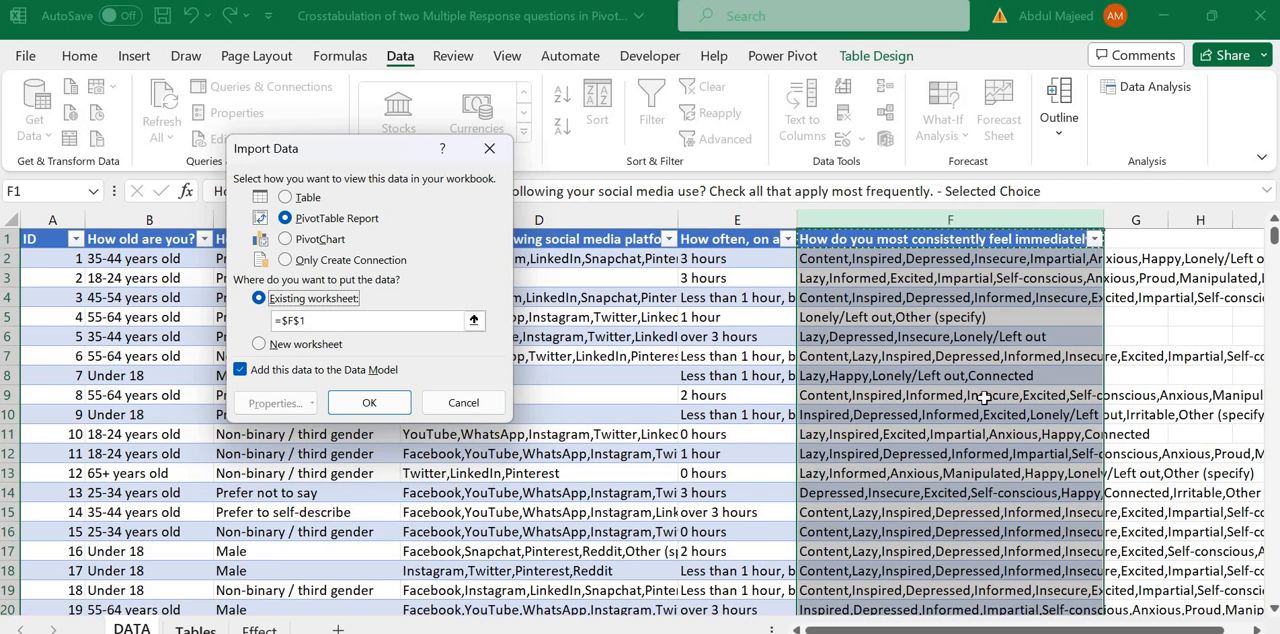
click(197, 629)
drag(1275, 313, 1273, 617)
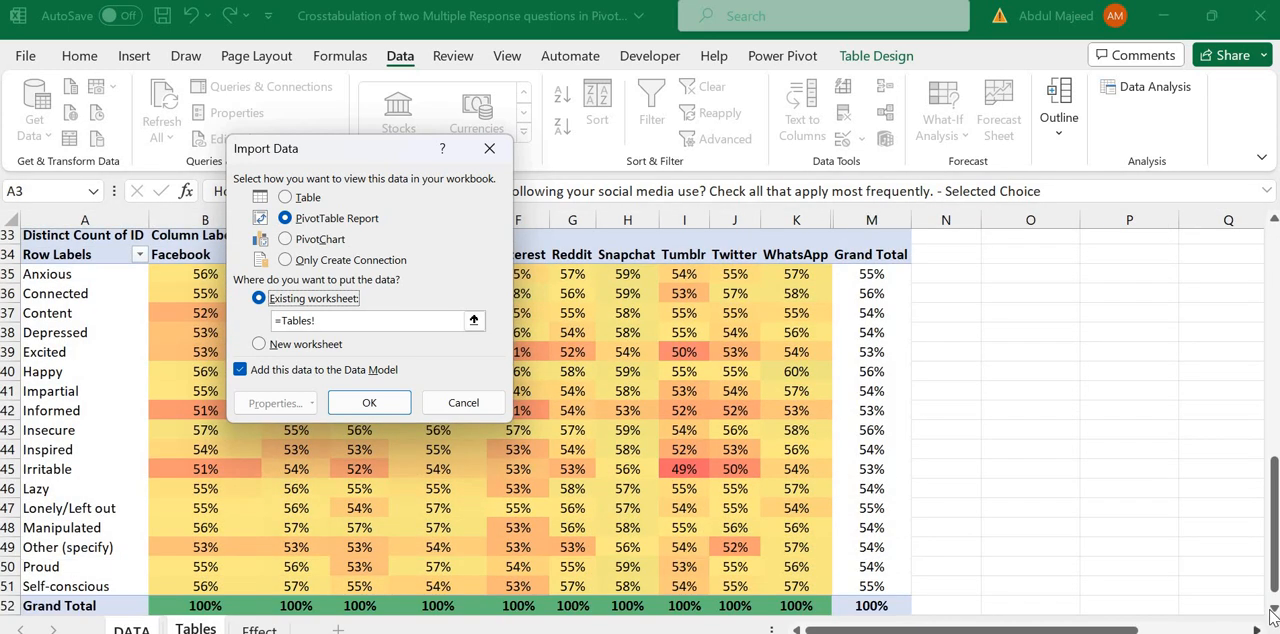
scroll(246, 517, down, 4)
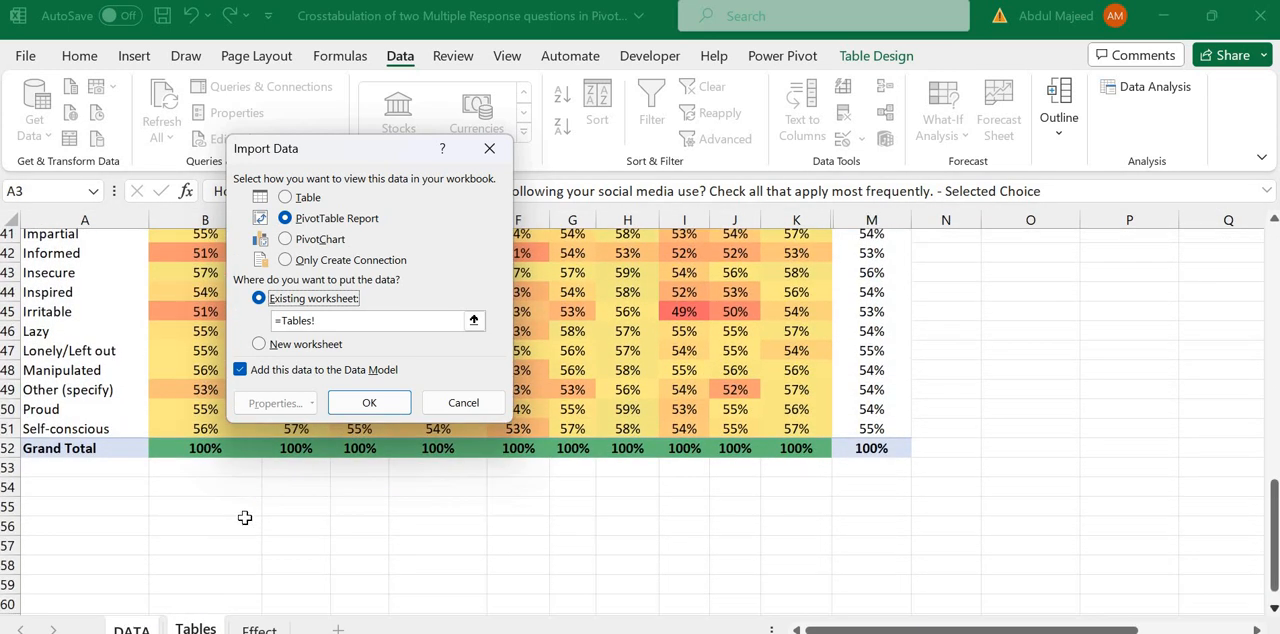
click(94, 499)
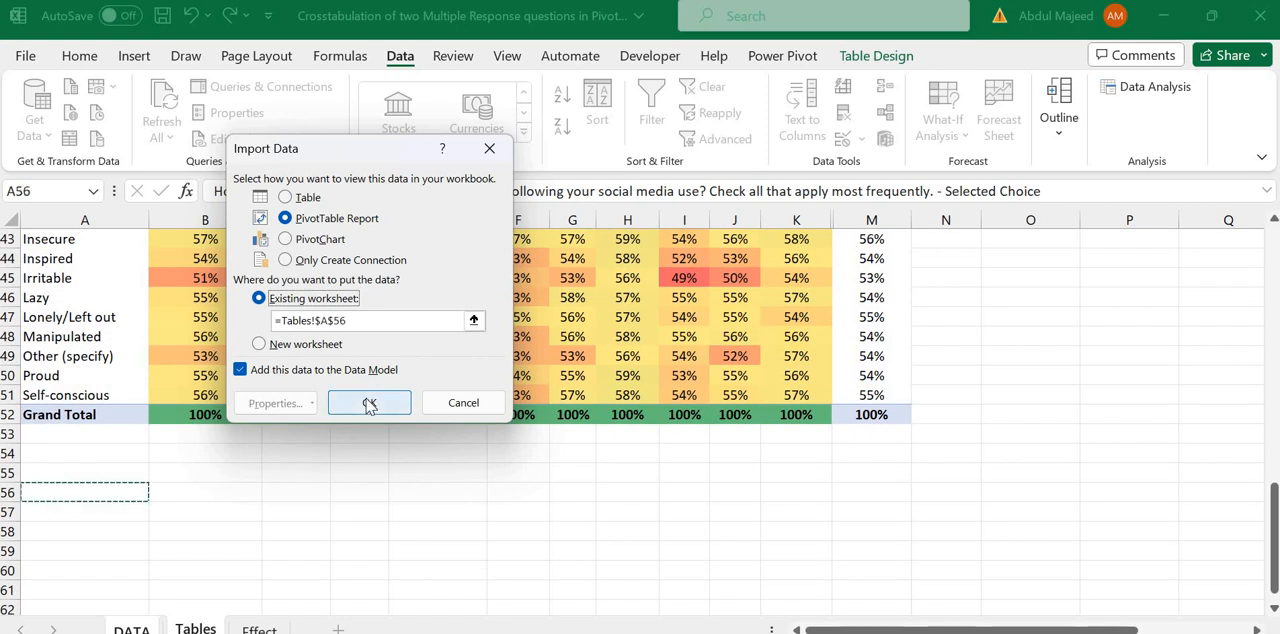
click(369, 403)
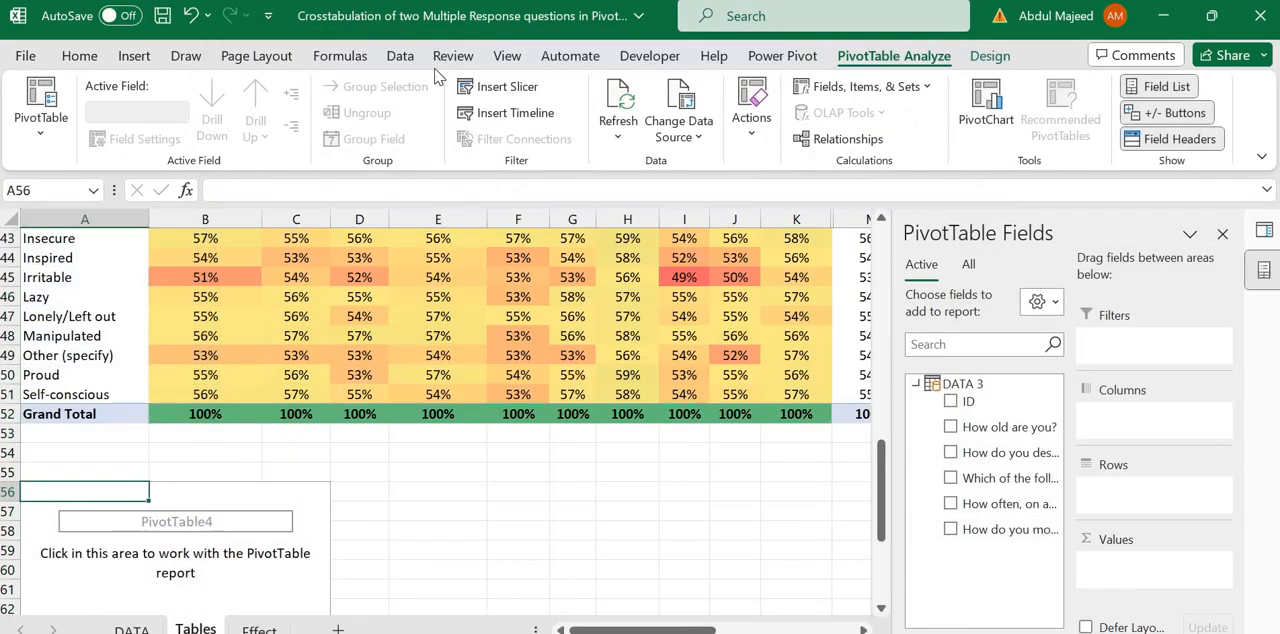
Step: Check the number of rows loaded for the DATA 3 query in the workbook's queries and connections
click(440, 57)
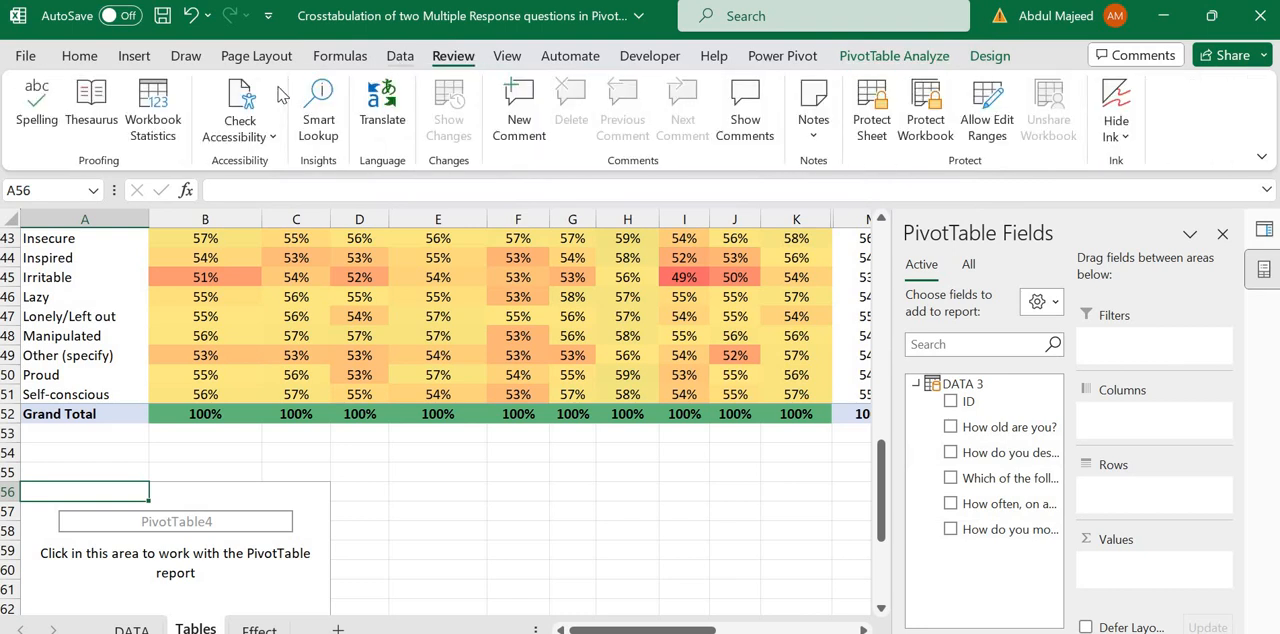
click(400, 56)
click(280, 90)
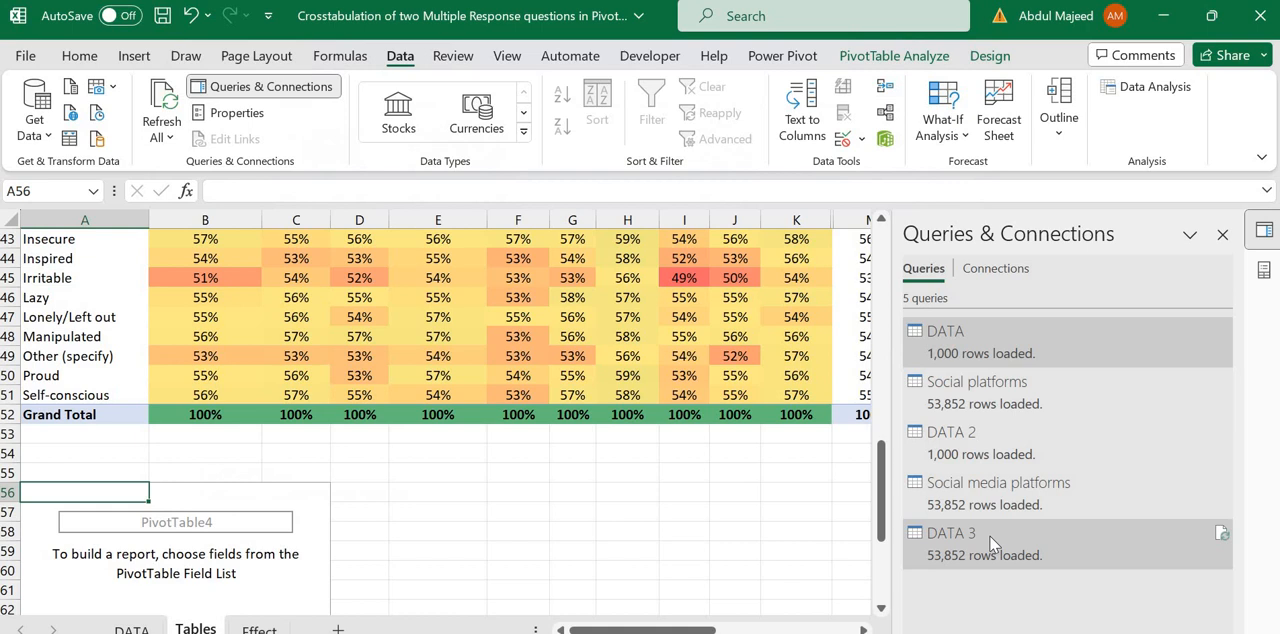
mouse_move(960, 552)
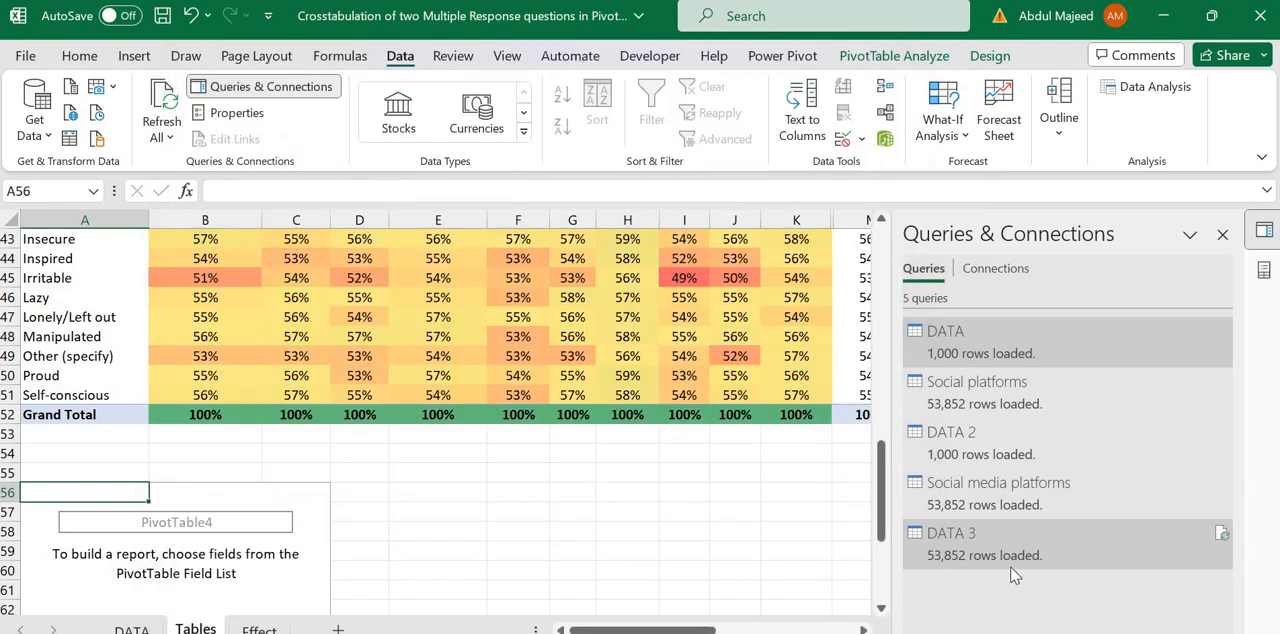
mouse_move(1013, 575)
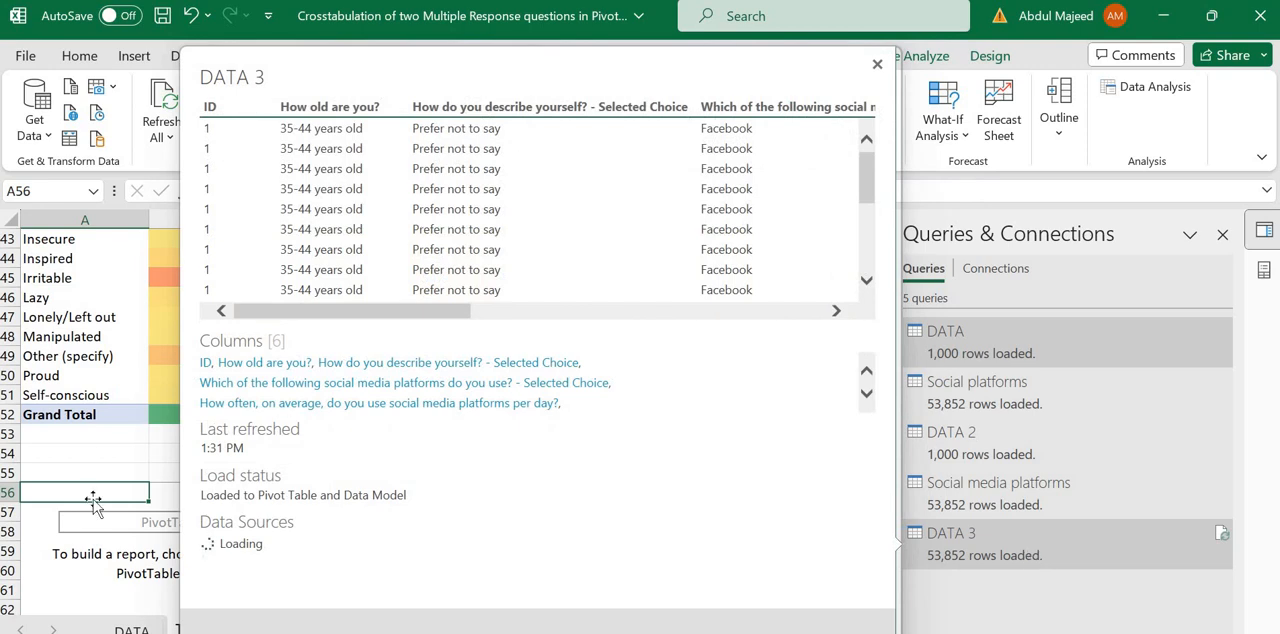
Step: Show all tables in the new PivotTable's field list and expand the fields of DATA 3
click(90, 532)
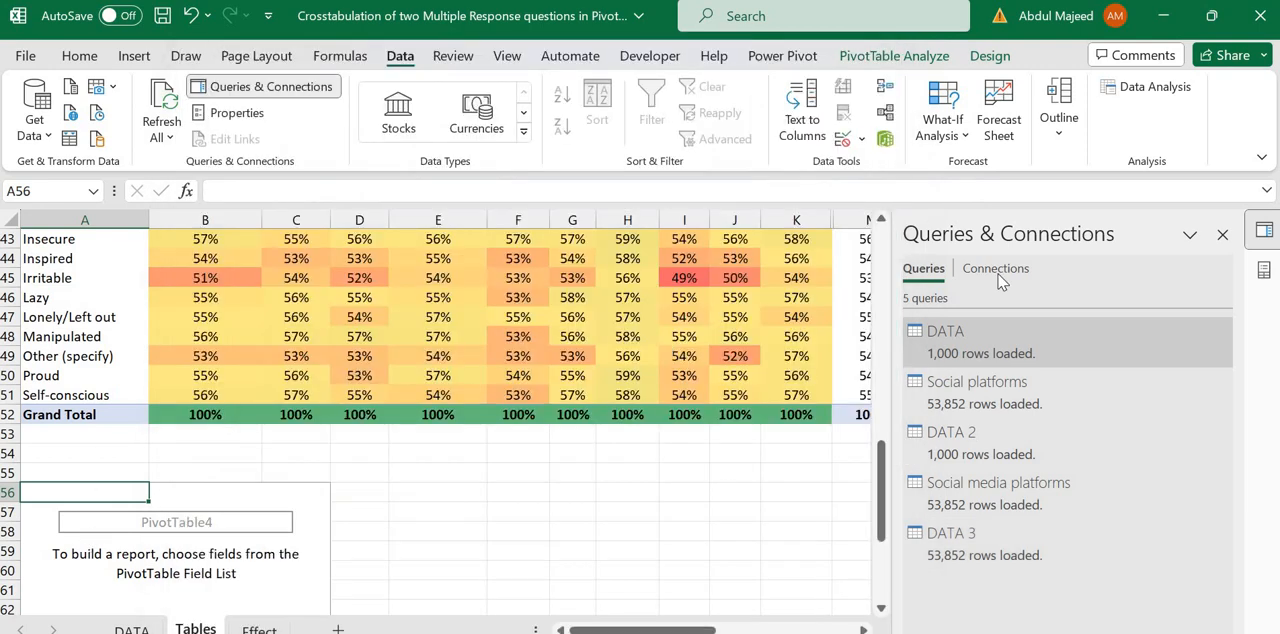
click(1266, 268)
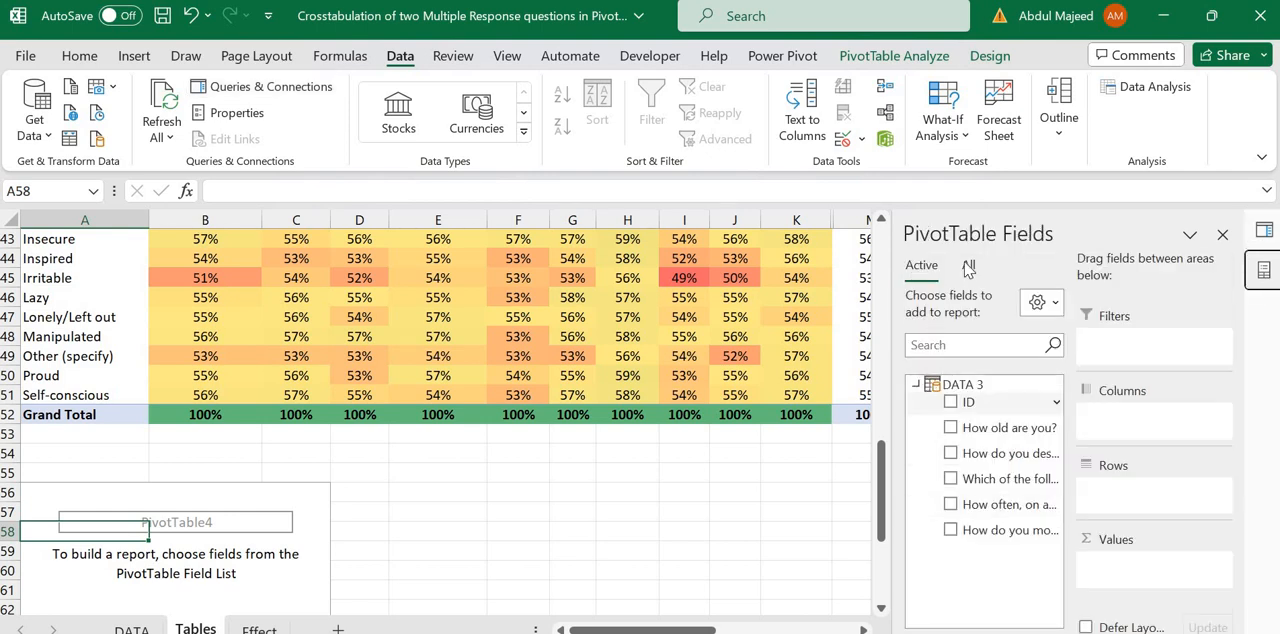
click(968, 265)
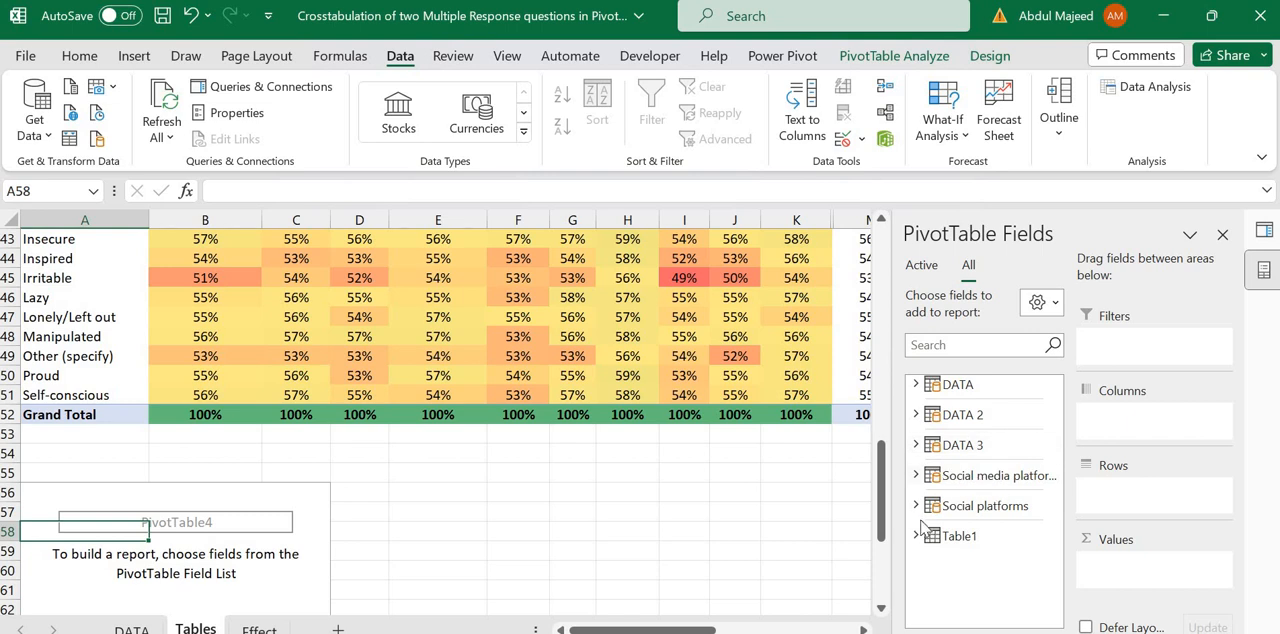
click(915, 446)
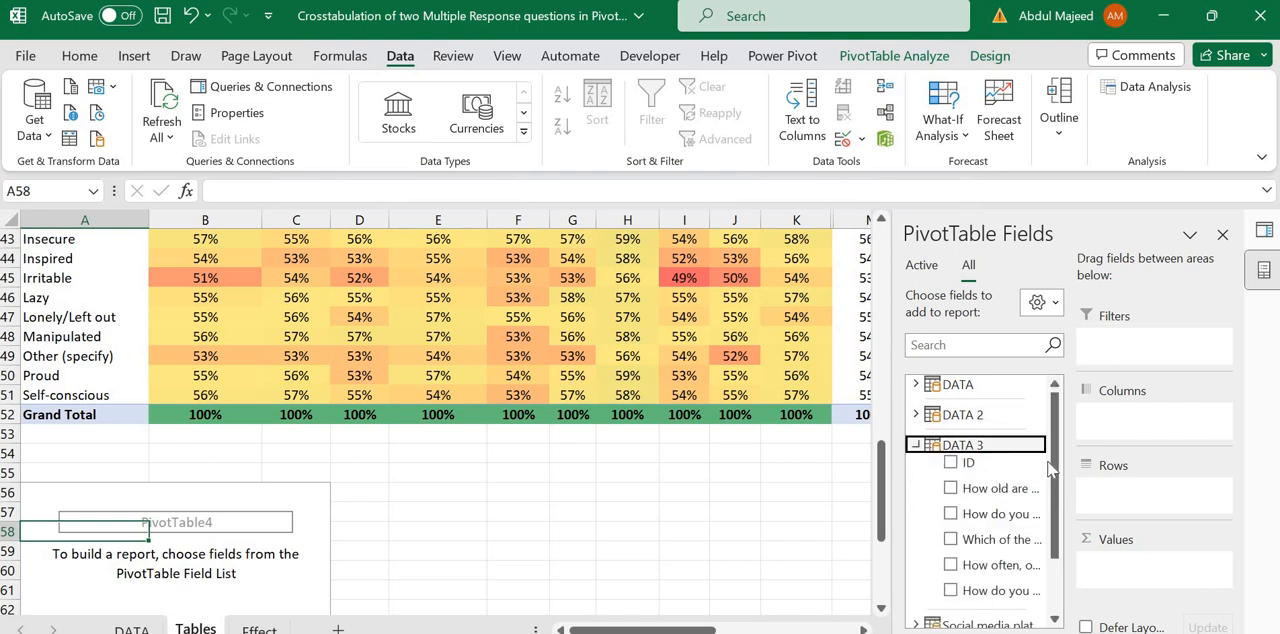
Step: Set DATA 3's question on which social media platforms are used as the PivotTable columns and the "How do you most con..." question as rows
scroll(1055, 480, down, 1)
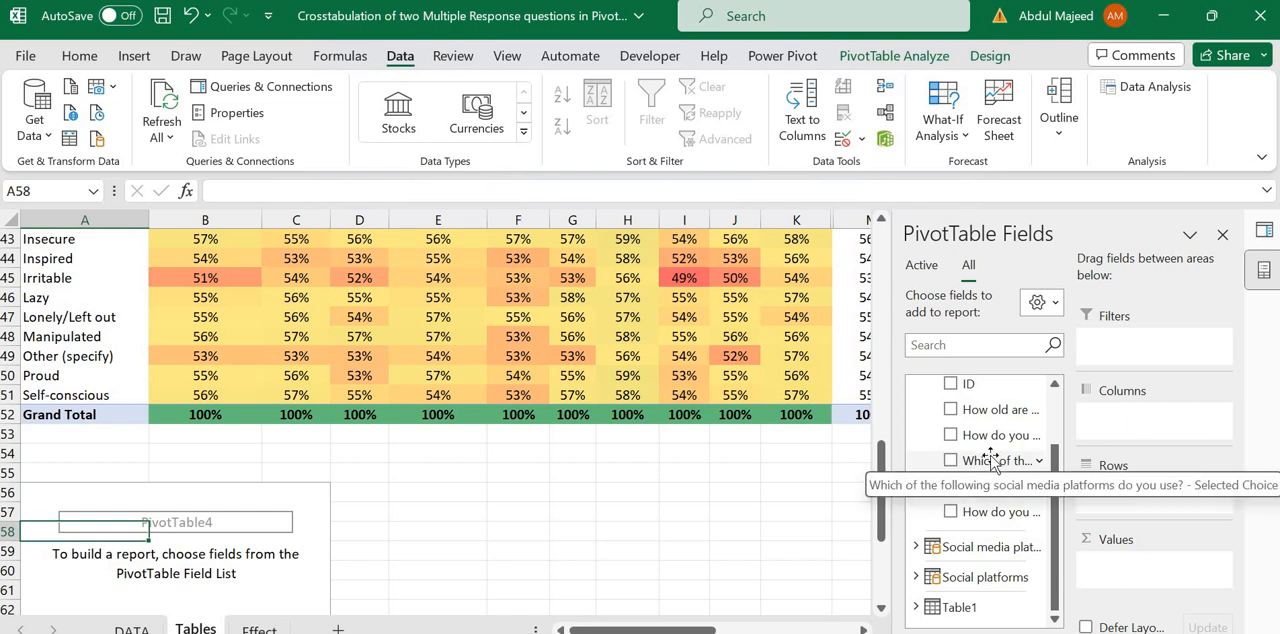
drag(990, 462, 1120, 497)
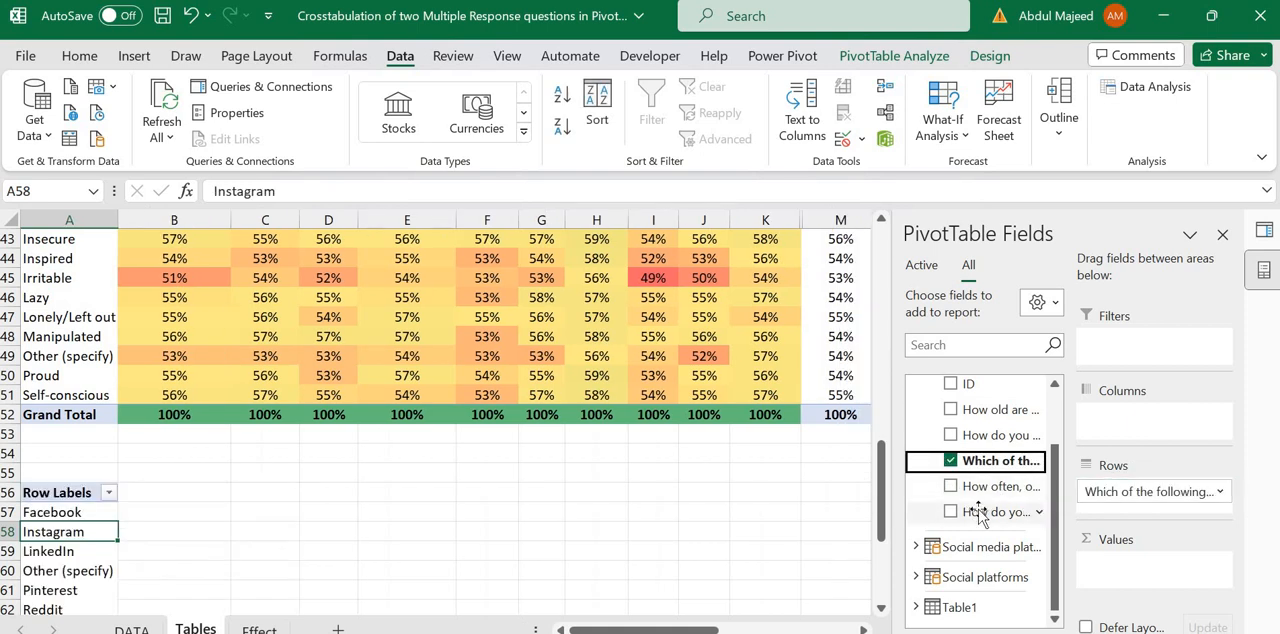
mouse_move(980, 513)
mouse_down()
mouse_move(1120, 424)
mouse_move(1009, 510)
mouse_move(980, 514)
mouse_up()
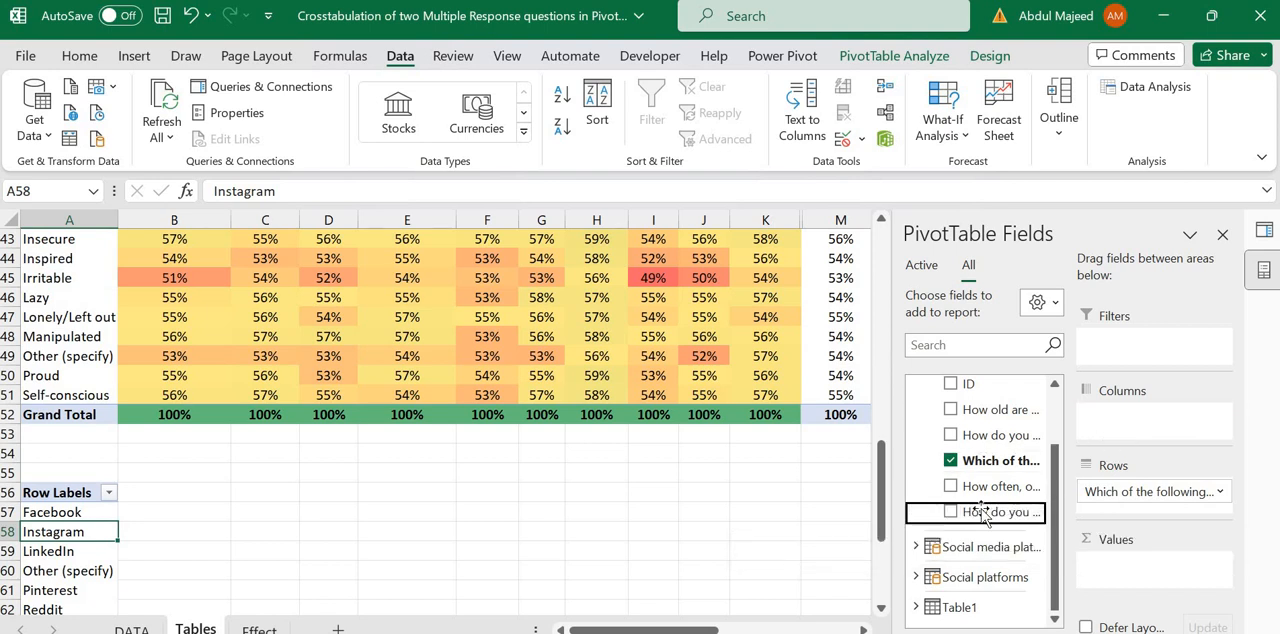
click(1115, 492)
drag(1117, 492, 1118, 424)
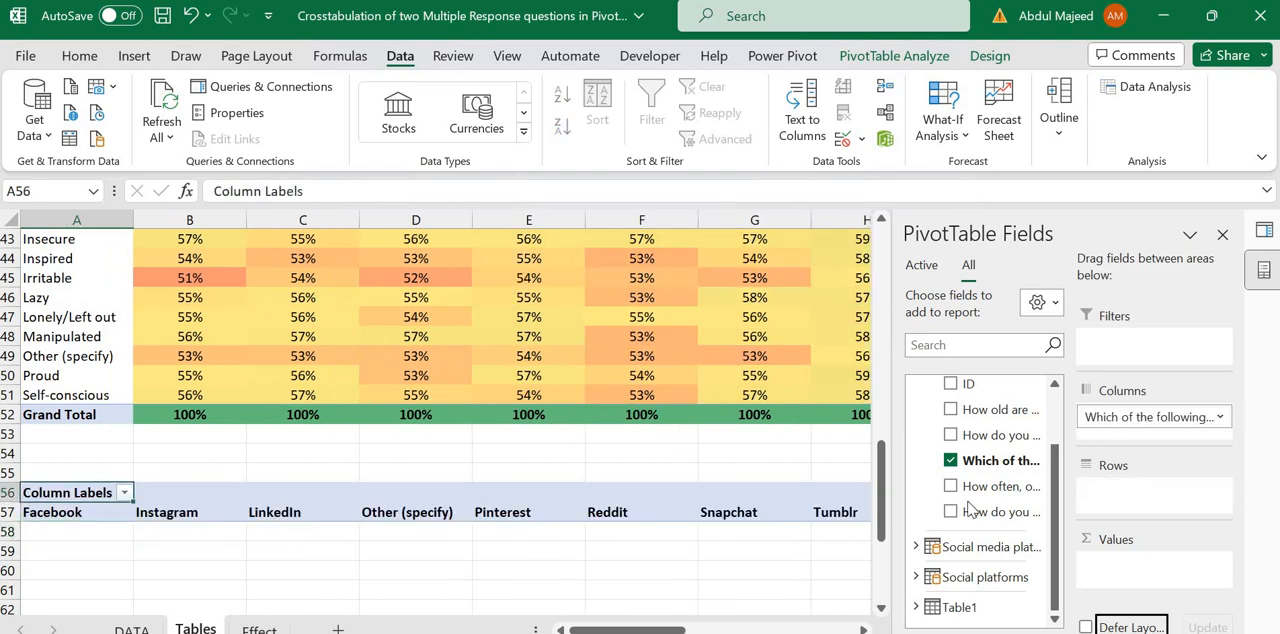
drag(969, 510, 1103, 508)
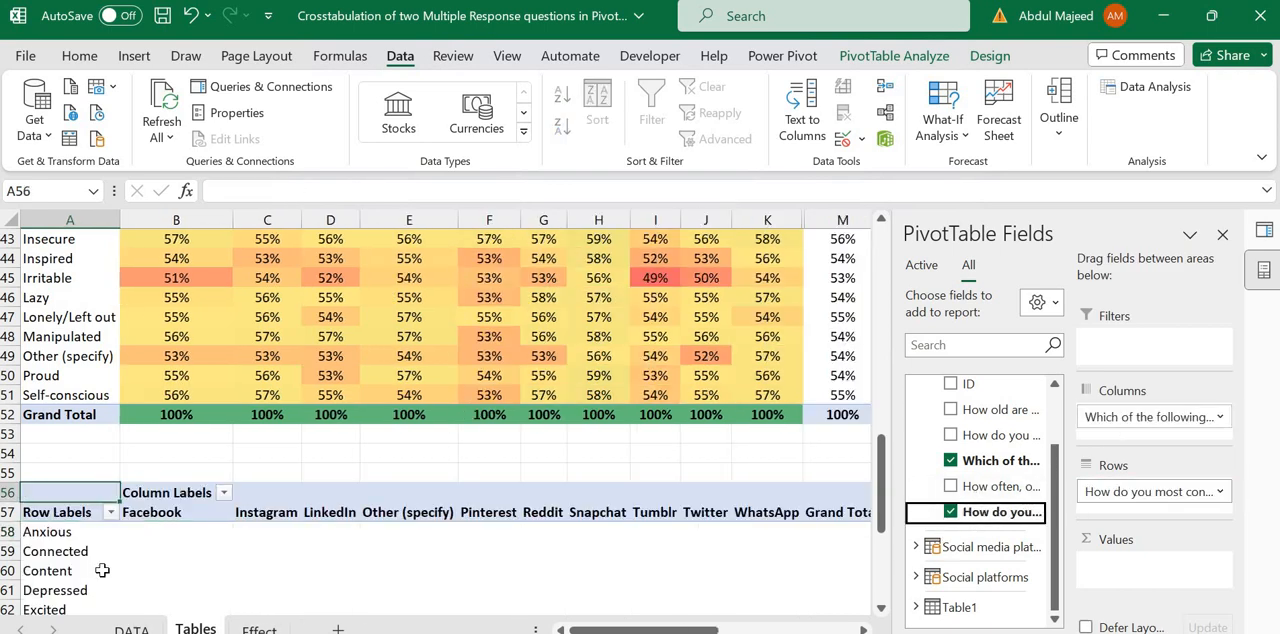
Step: Add the ID field from DATA 3 as the PivotTable's values
click(286, 542)
key(Down)
key(Down)
key(Down)
key(Down)
key(Down)
key(Down)
key(Down)
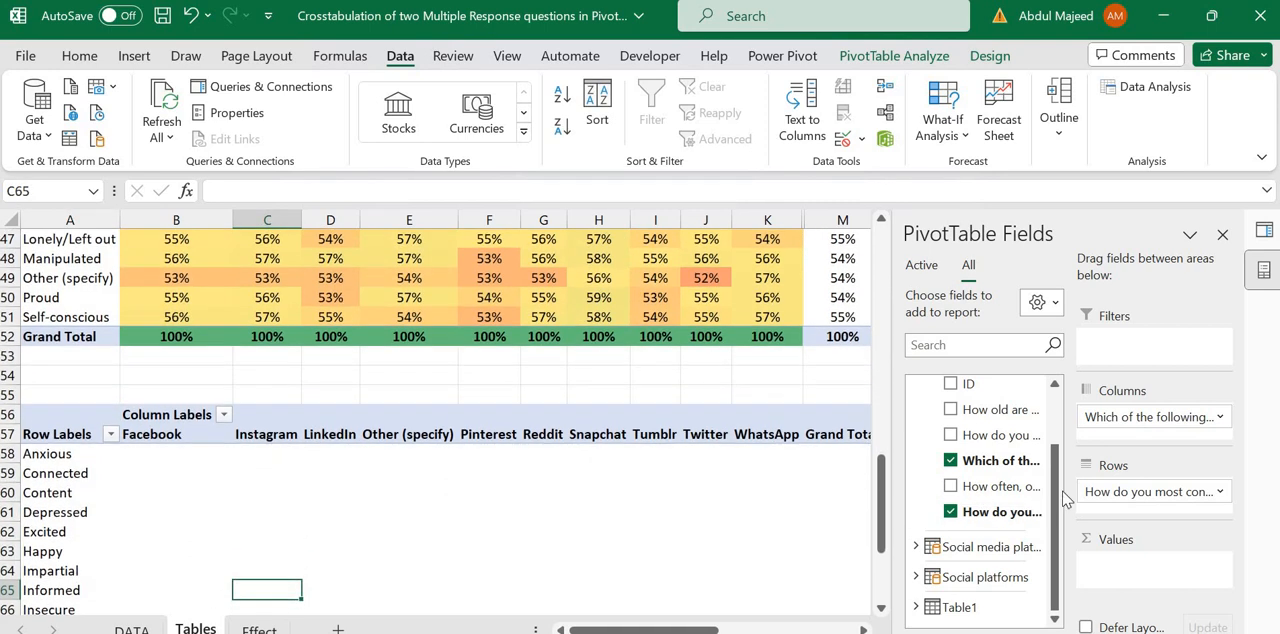
scroll(970, 473, up, 1)
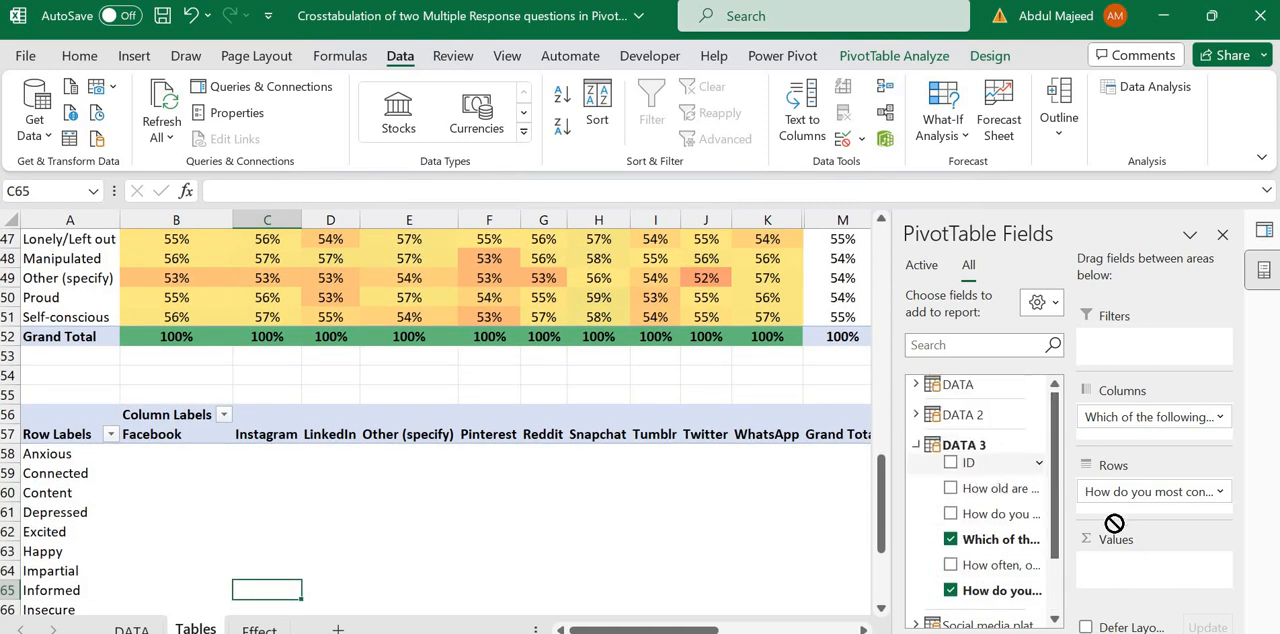
drag(1104, 563, 1098, 563)
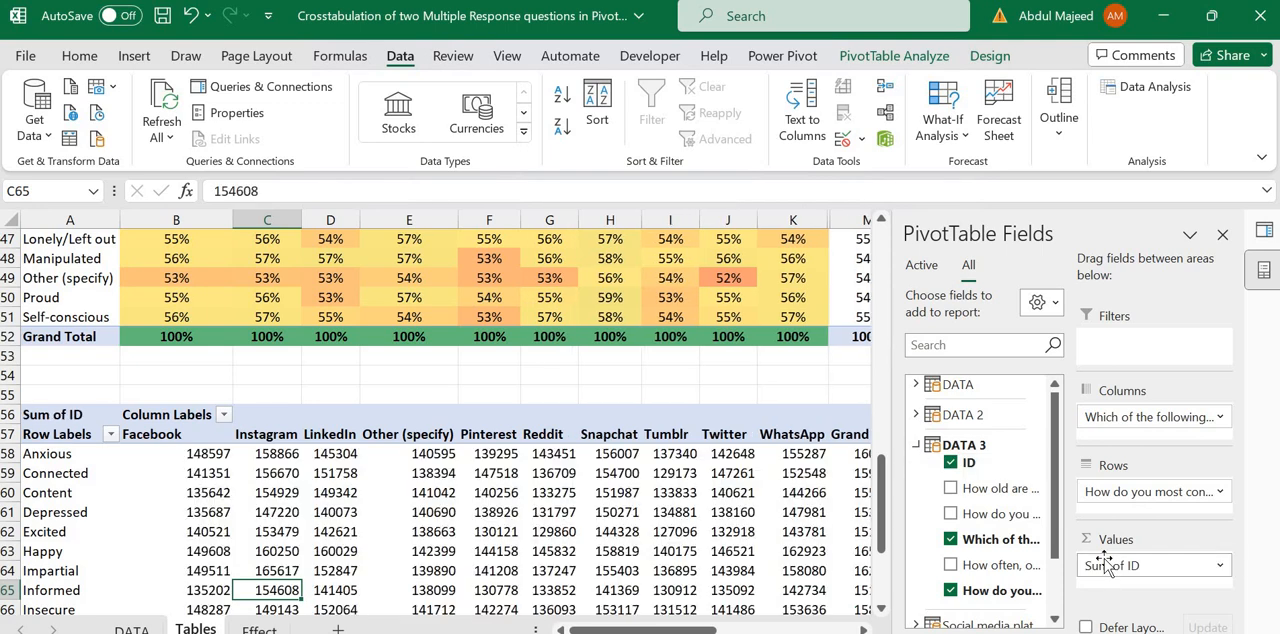
Step: Summarize the ID value field by Distinct Count
click(1110, 563)
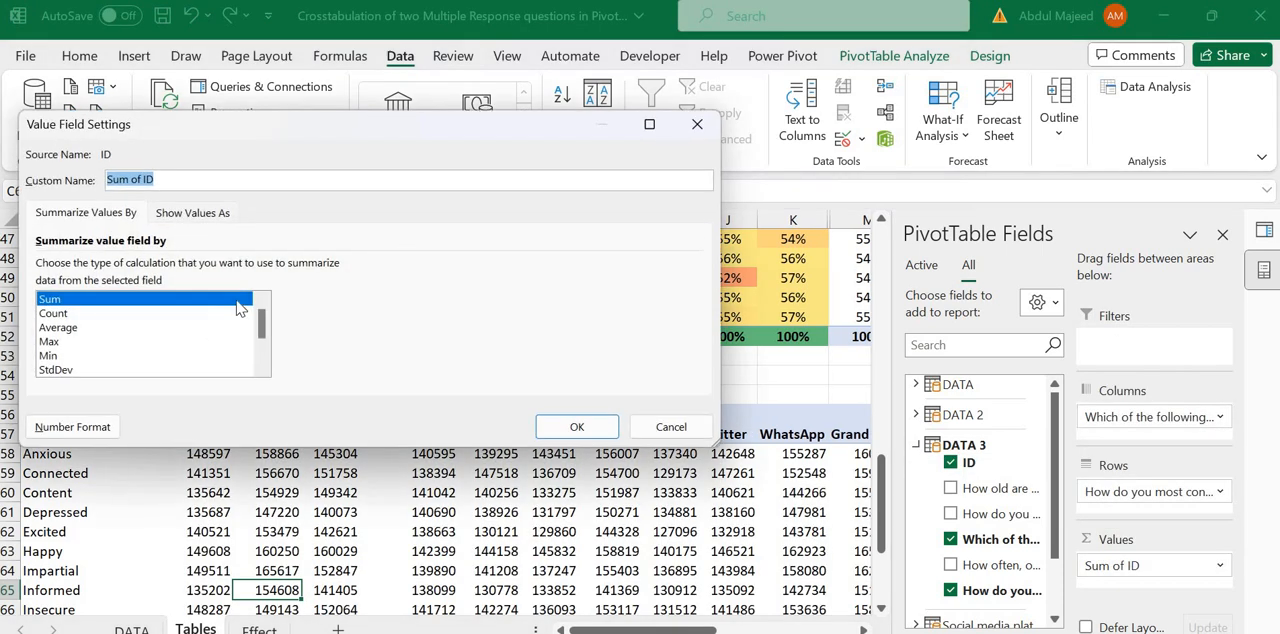
scroll(98, 366, down, 1)
scroll(100, 370, down, 1)
click(101, 370)
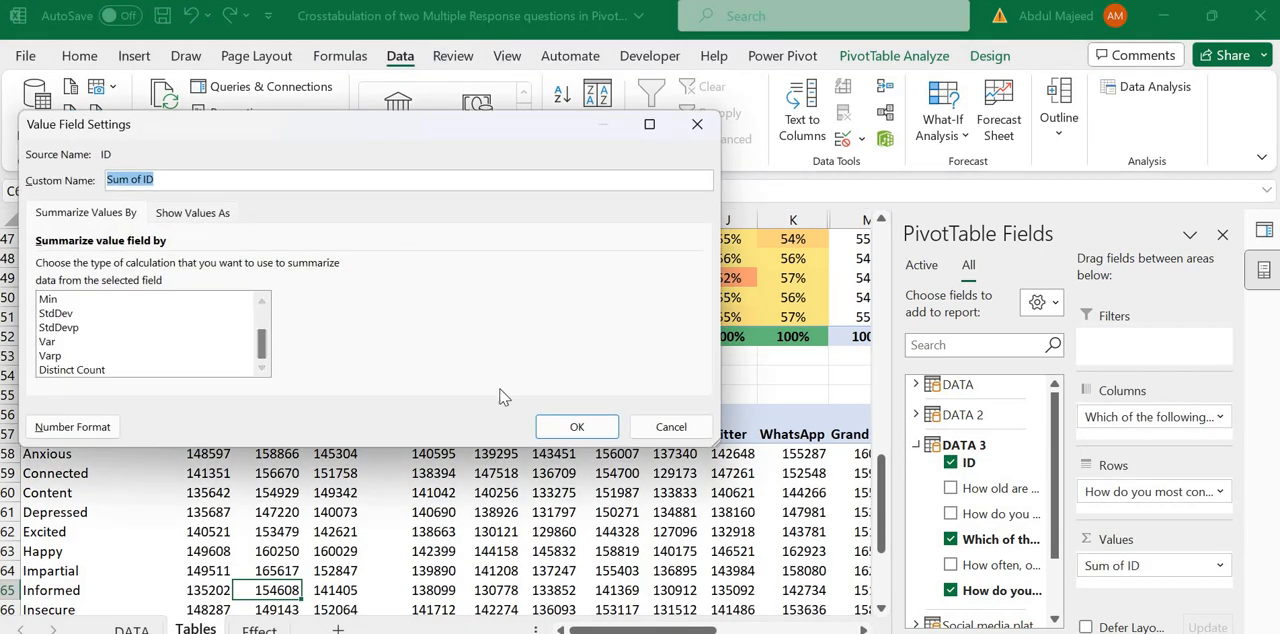
click(574, 425)
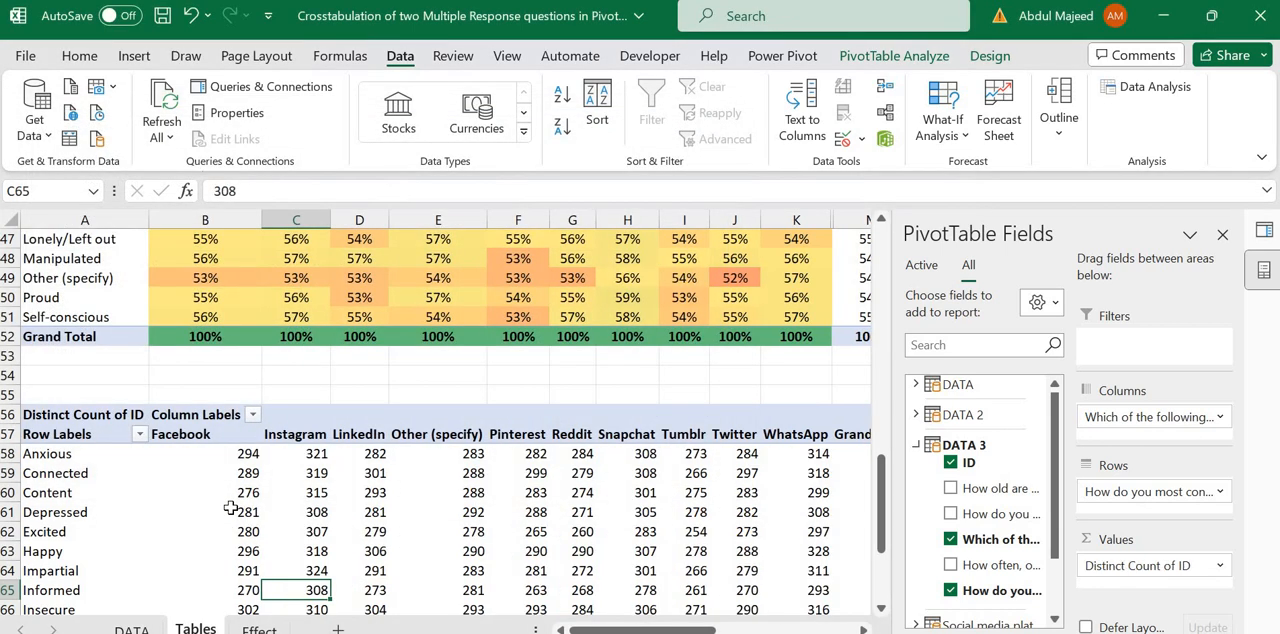
Step: Review the distinct counts of the emotions from Anxious down to the Grand Total row of the new crosstab
click(230, 508)
key(Down)
key(Down)
key(Down)
key(Down)
key(Down)
key(Down)
key(Down)
key(Down)
key(Down)
key(Down)
key(Down)
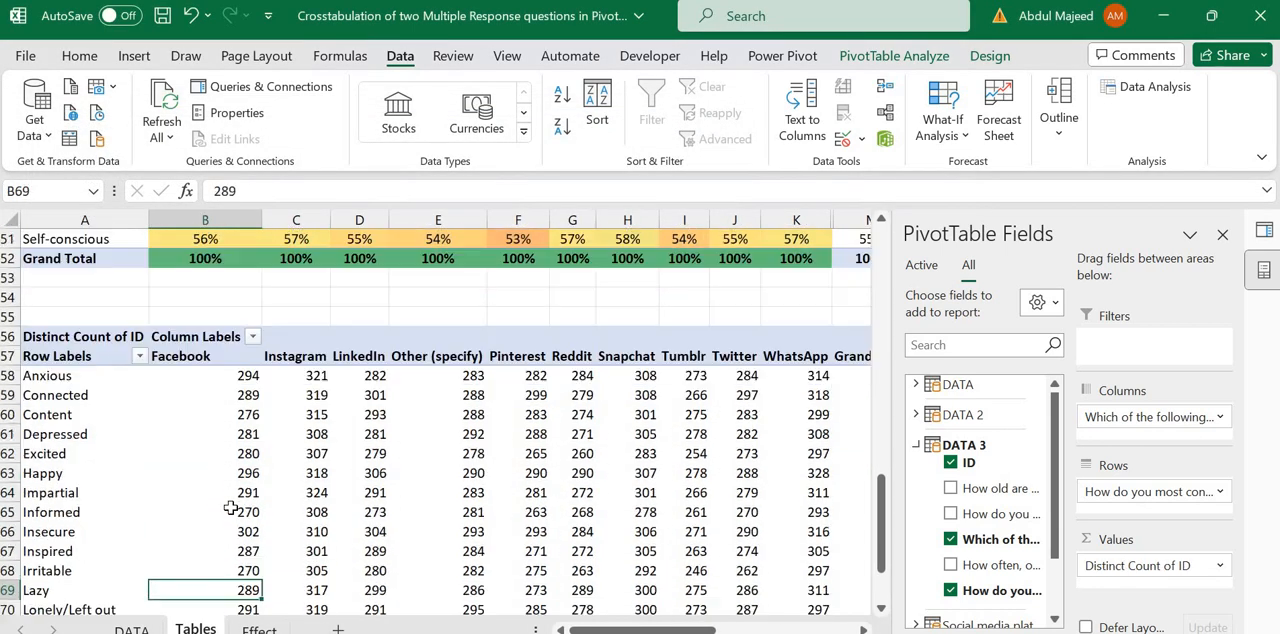
key(Down)
key(Down)
key(Up)
key(Up)
key(Up)
key(Up)
key(Up)
key(Up)
key(Up)
key(Up)
key(Up)
key(Up)
key(Up)
key(Up)
key(Up)
key(Up)
key(Up)
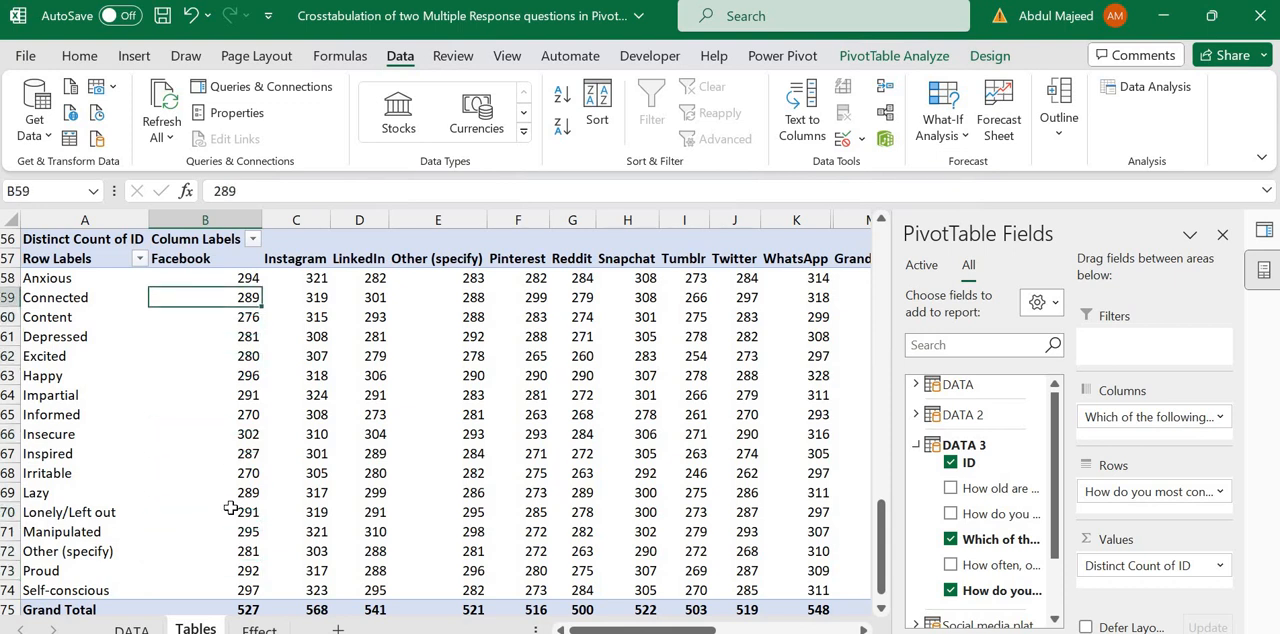
key(Right)
key(Left)
key(Up)
Step: Examine the Facebook column's counts for the first emotions: Anxious, Connected and Content
key(Up)
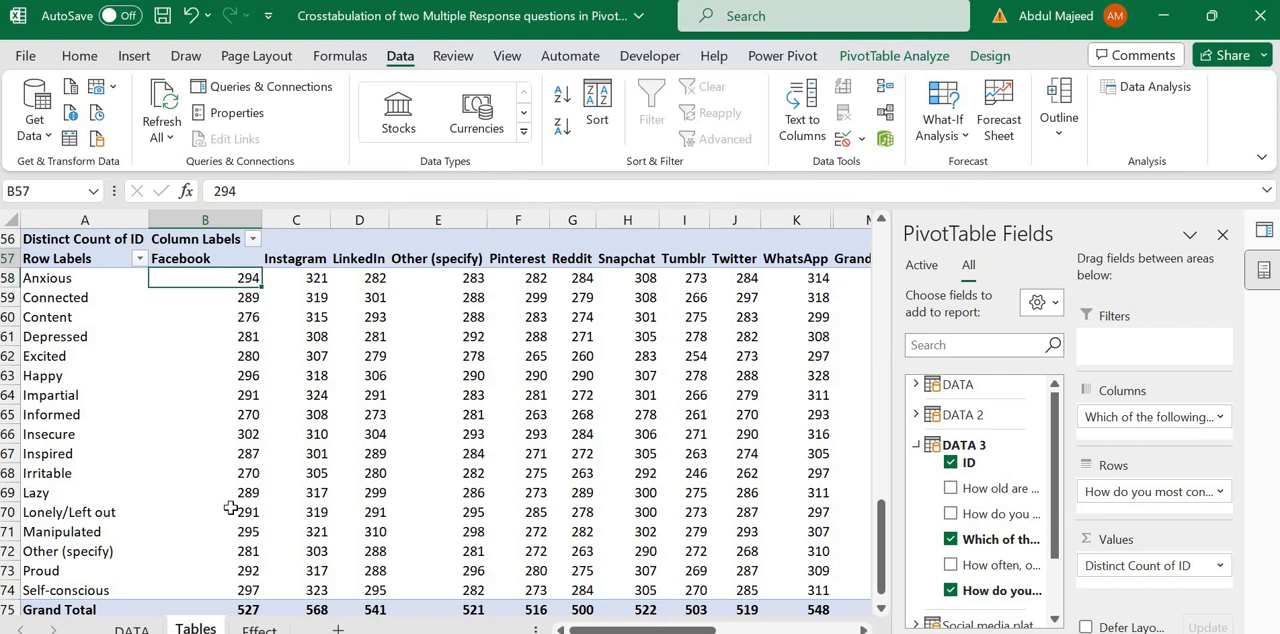
key(Down)
key(Up)
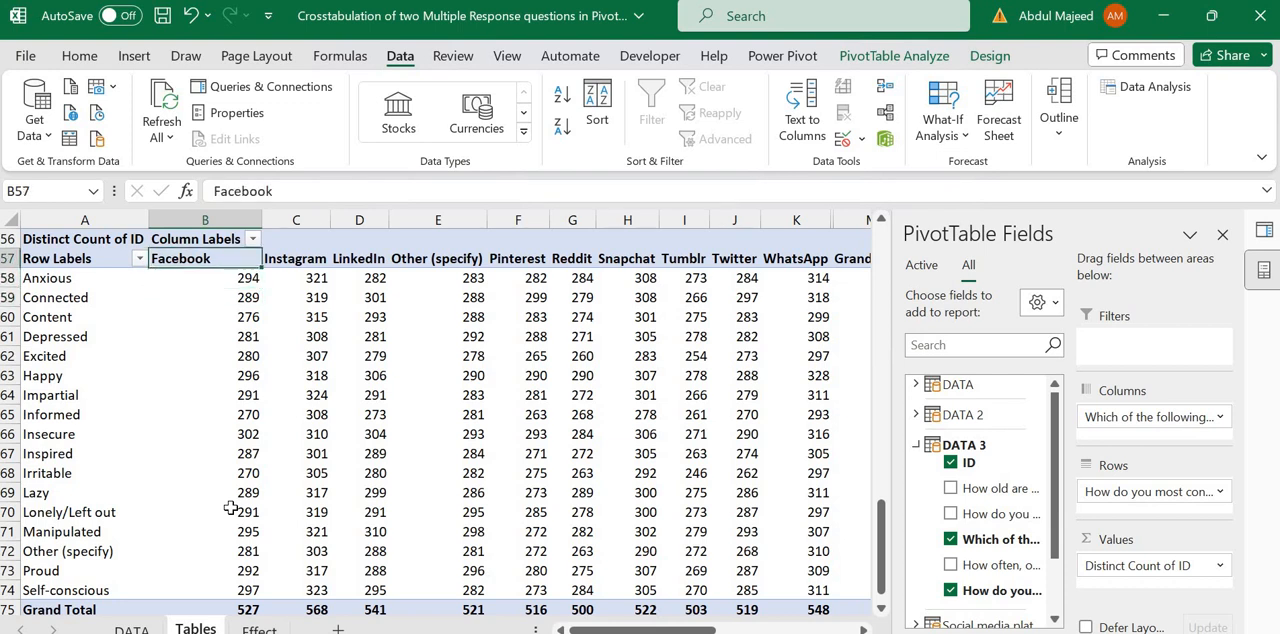
key(Down)
key(Down)
key(Down)
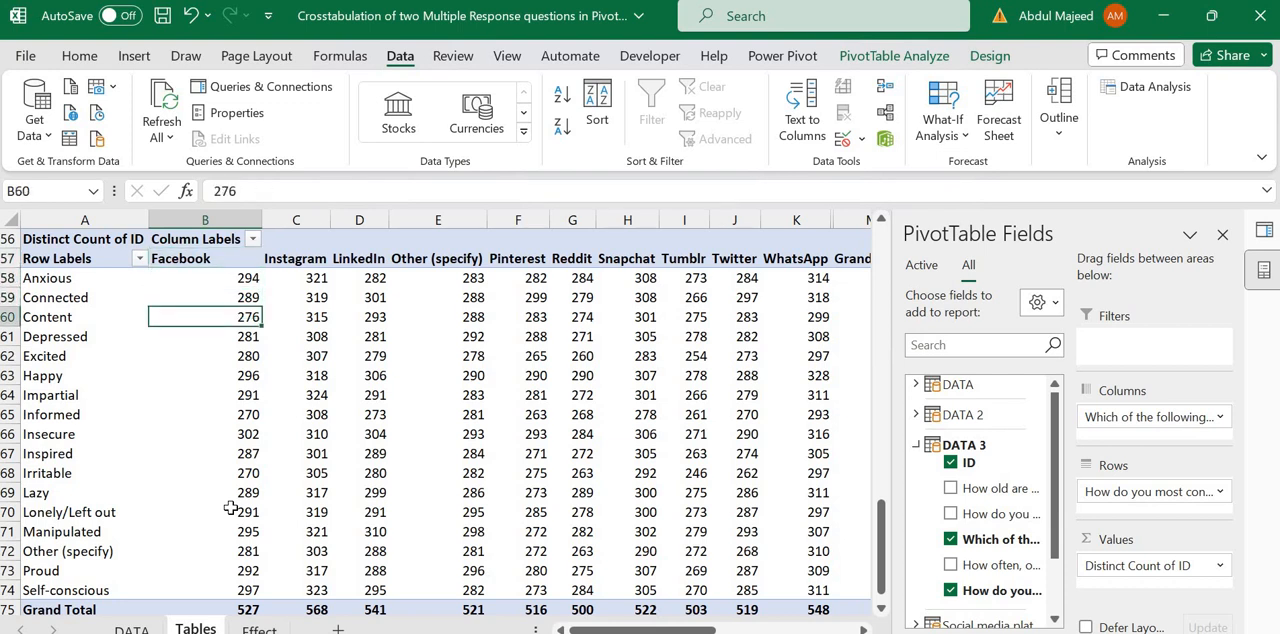
key(Up)
key(Up)
key(Up)
key(Down)
key(Down)
key(Down)
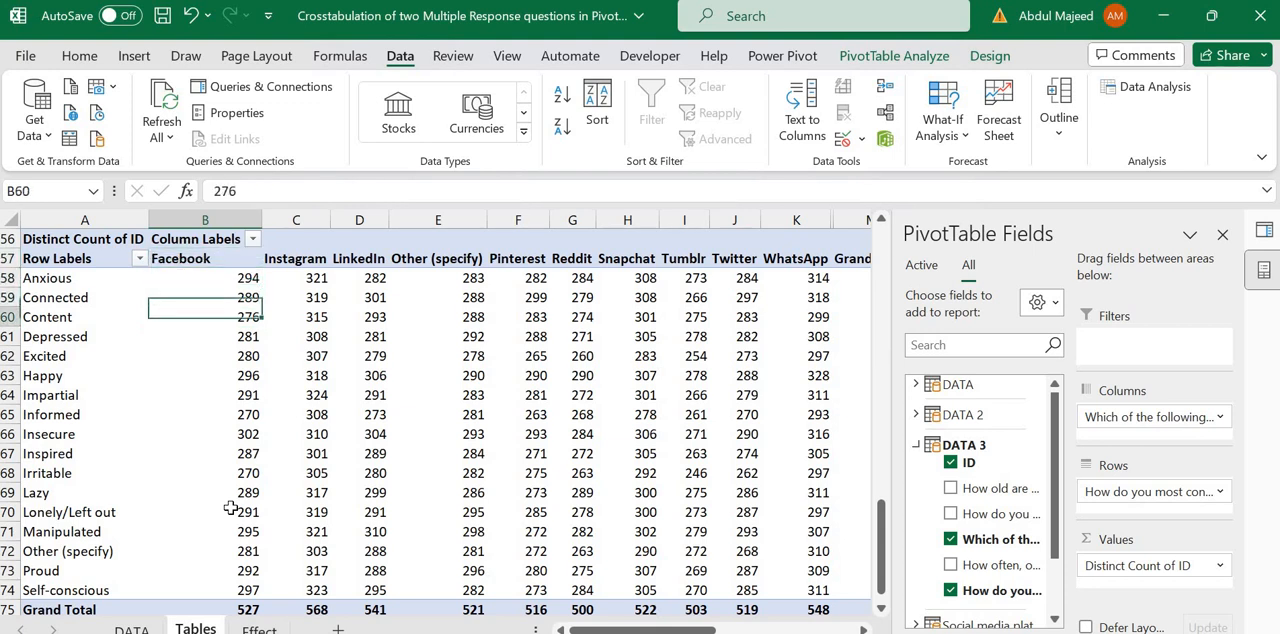
key(Up)
key(Up)
key(Up)
key(Down)
Step: Compare the emotion counts across the platforms, reading the Anxious row from Facebook to WhatsApp
key(Down)
key(Up)
key(Up)
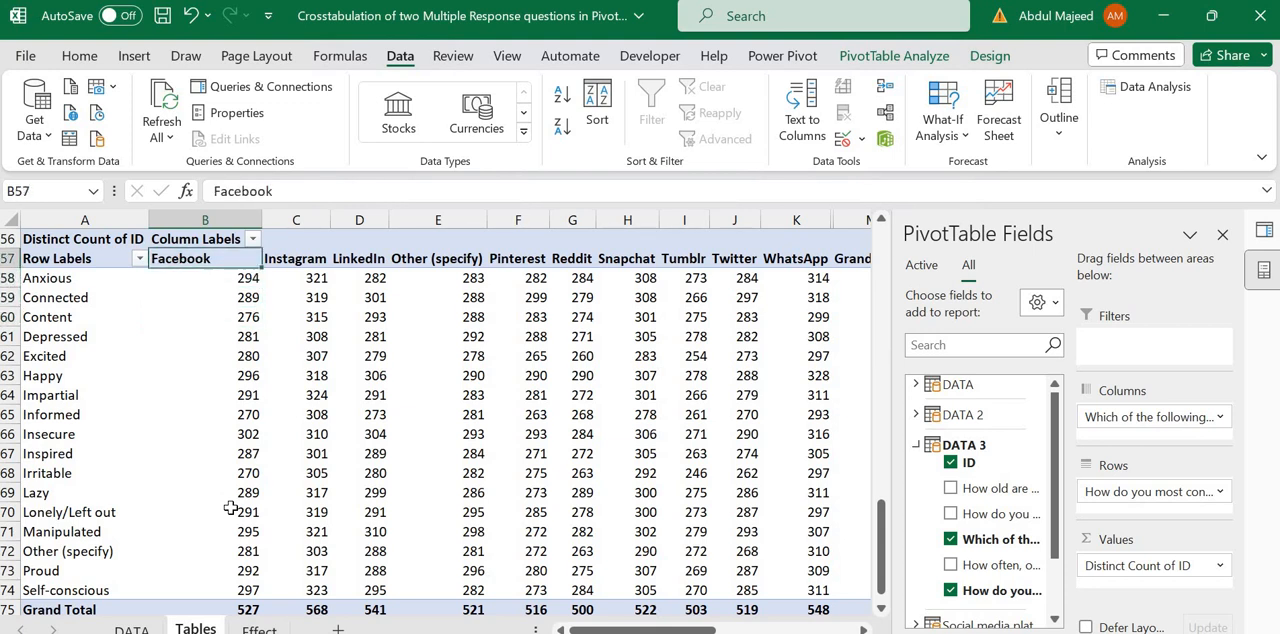
key(Right)
key(Right)
key(Right)
key(Down)
key(Down)
key(Down)
key(Down)
key(Down)
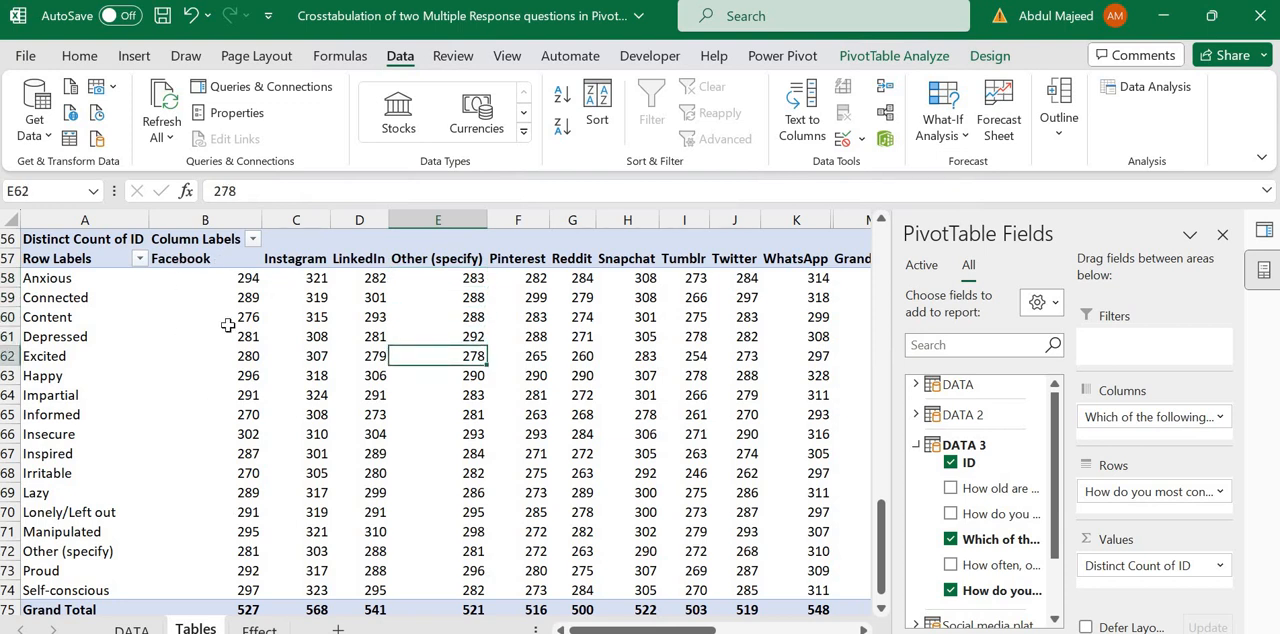
key(Left)
key(Left)
key(Left)
key(Up)
key(Up)
click(205, 258)
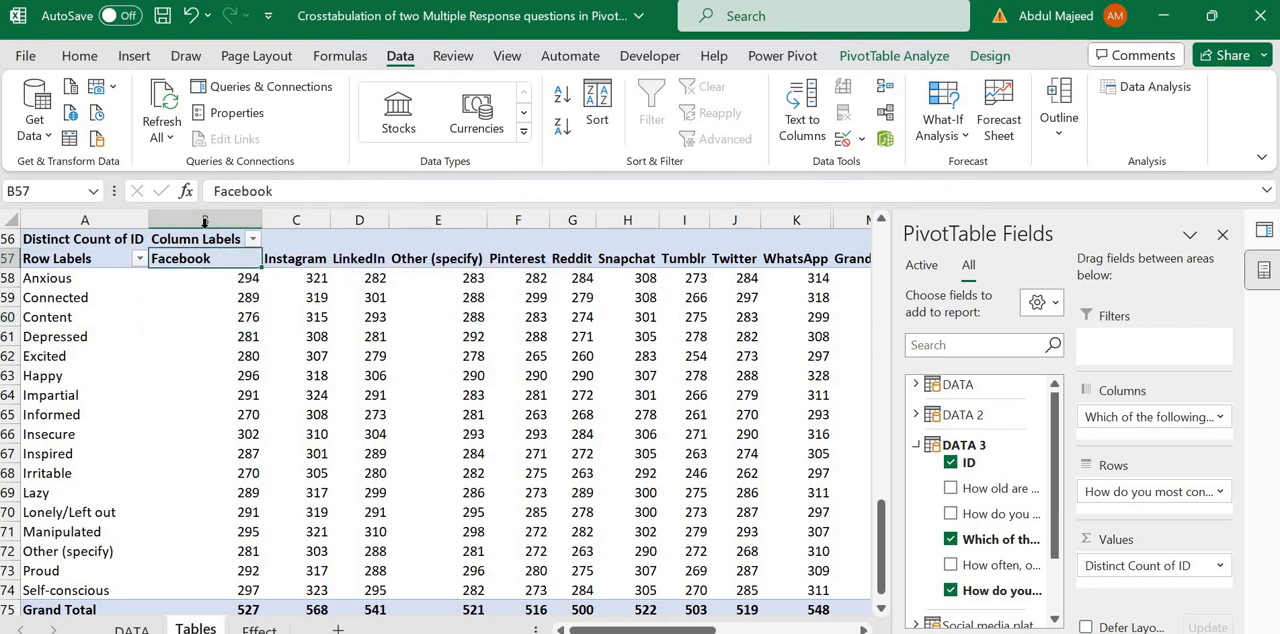
drag(68, 280, 240, 280)
drag(236, 280, 818, 278)
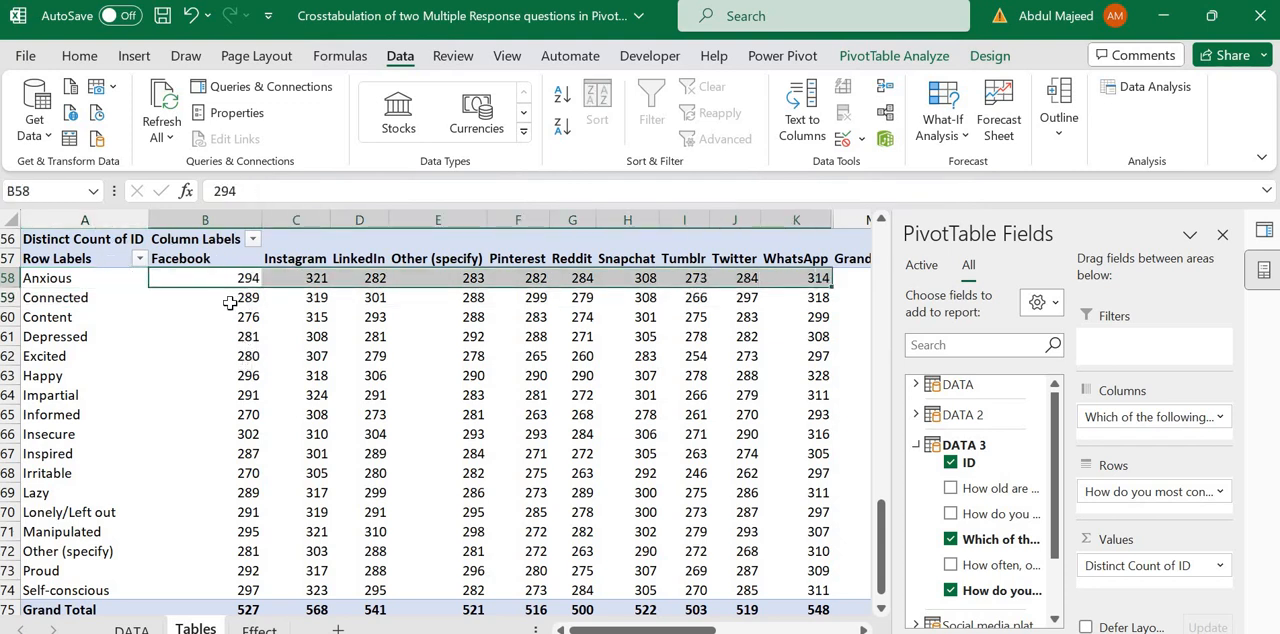
click(215, 335)
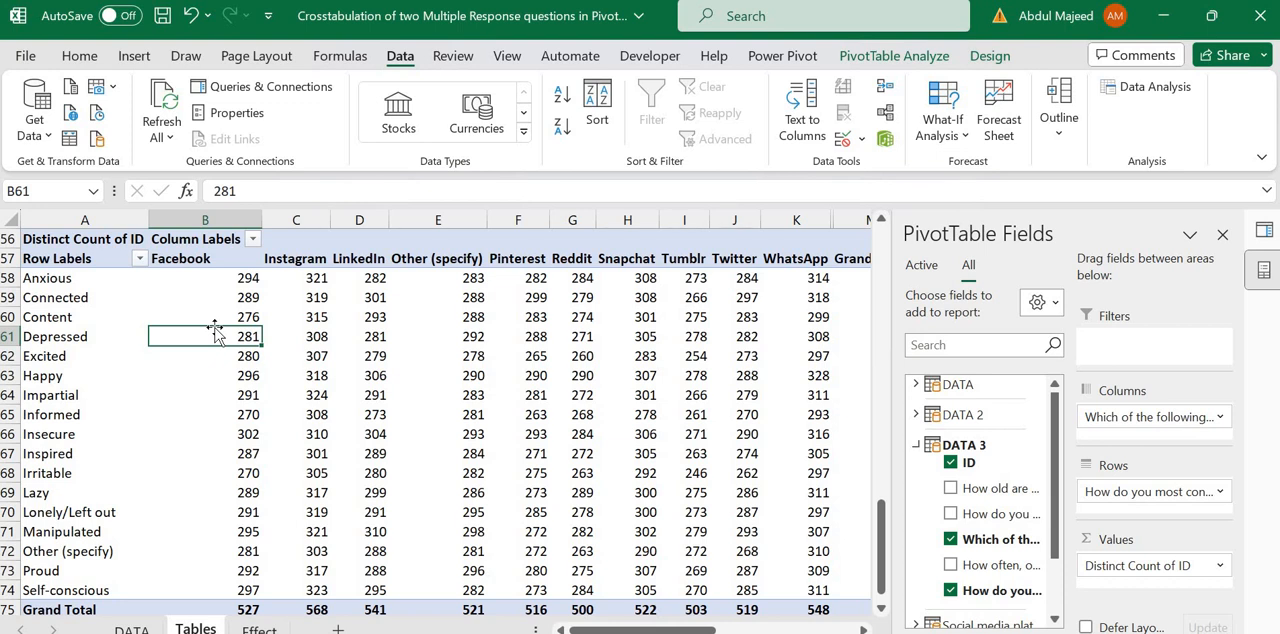
Step: Examine the Facebook column's emotion counts in relation to its Grand Total
click(224, 257)
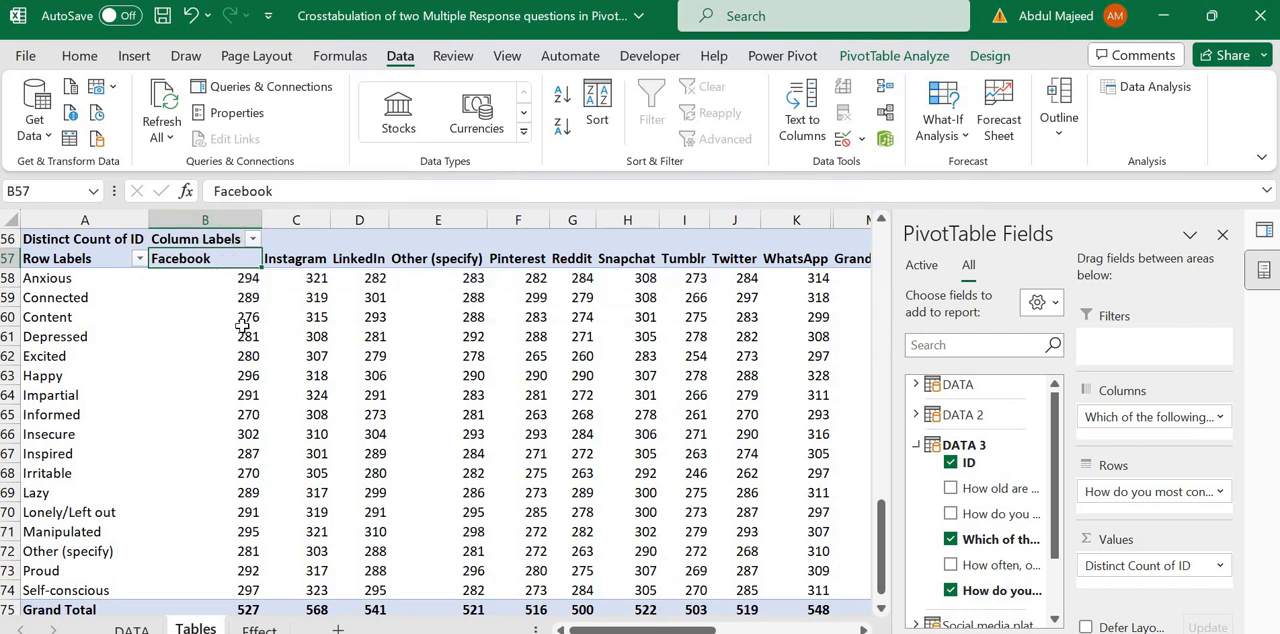
mouse_move(253, 310)
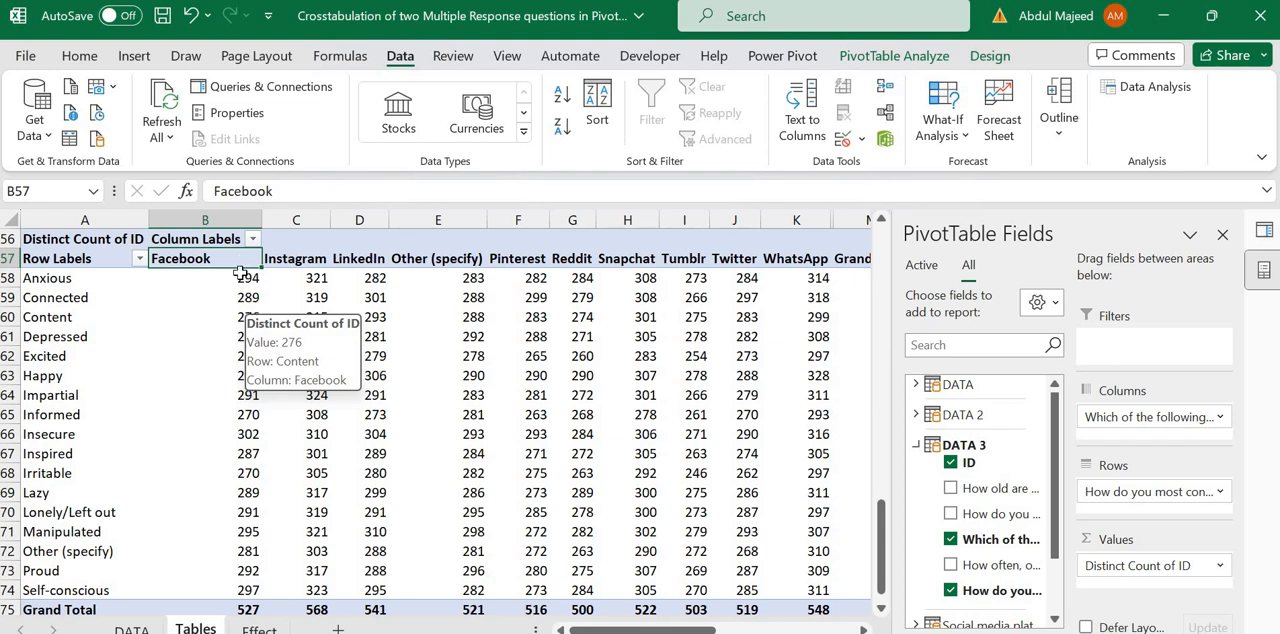
drag(238, 278, 249, 612)
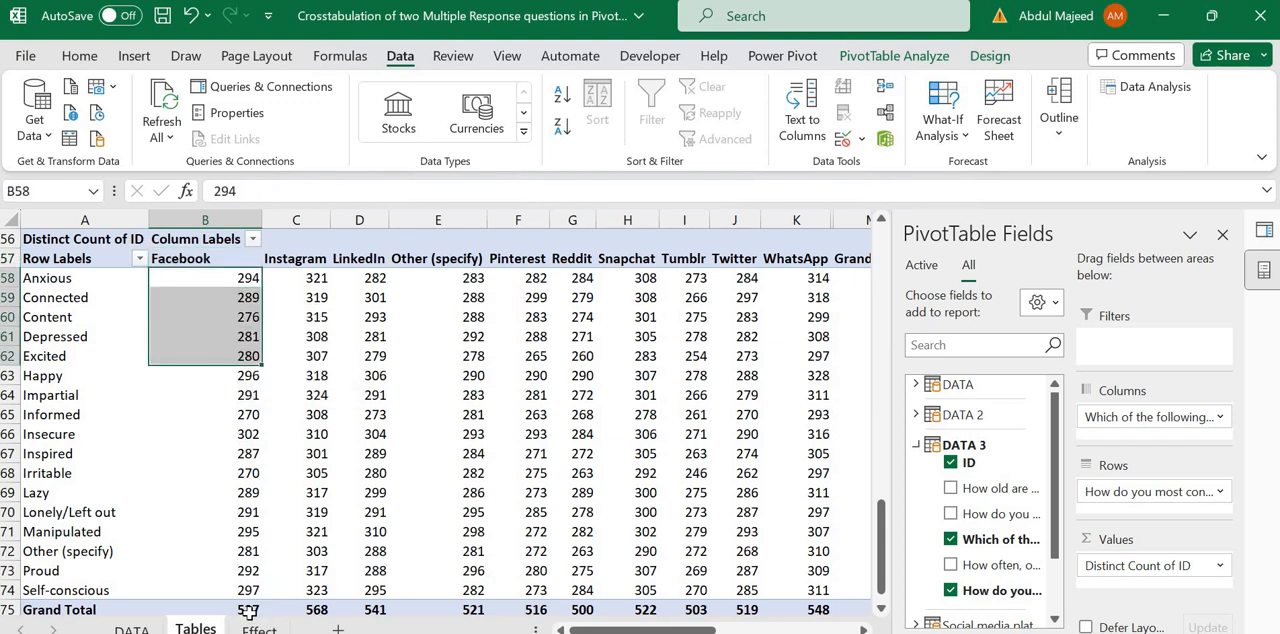
click(249, 612)
key(Down)
key(Down)
key(Up)
key(Up)
key(Up)
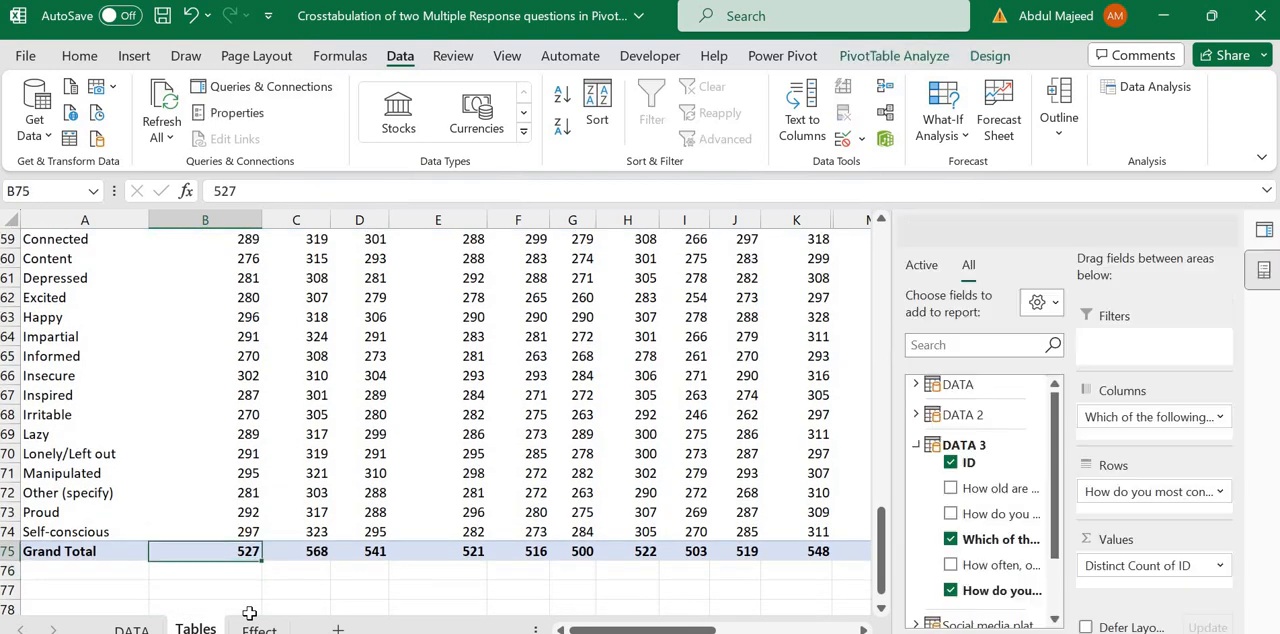
key(Up)
key(Down)
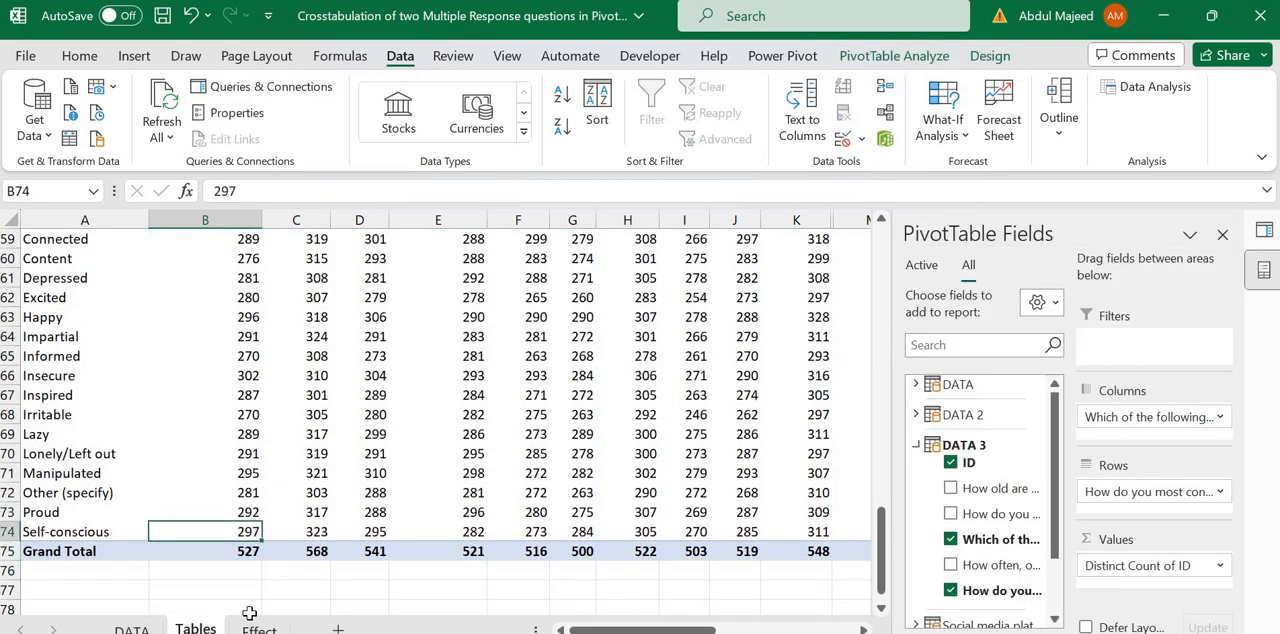
key(Up)
key(Down)
key(Up)
key(Down)
key(Up)
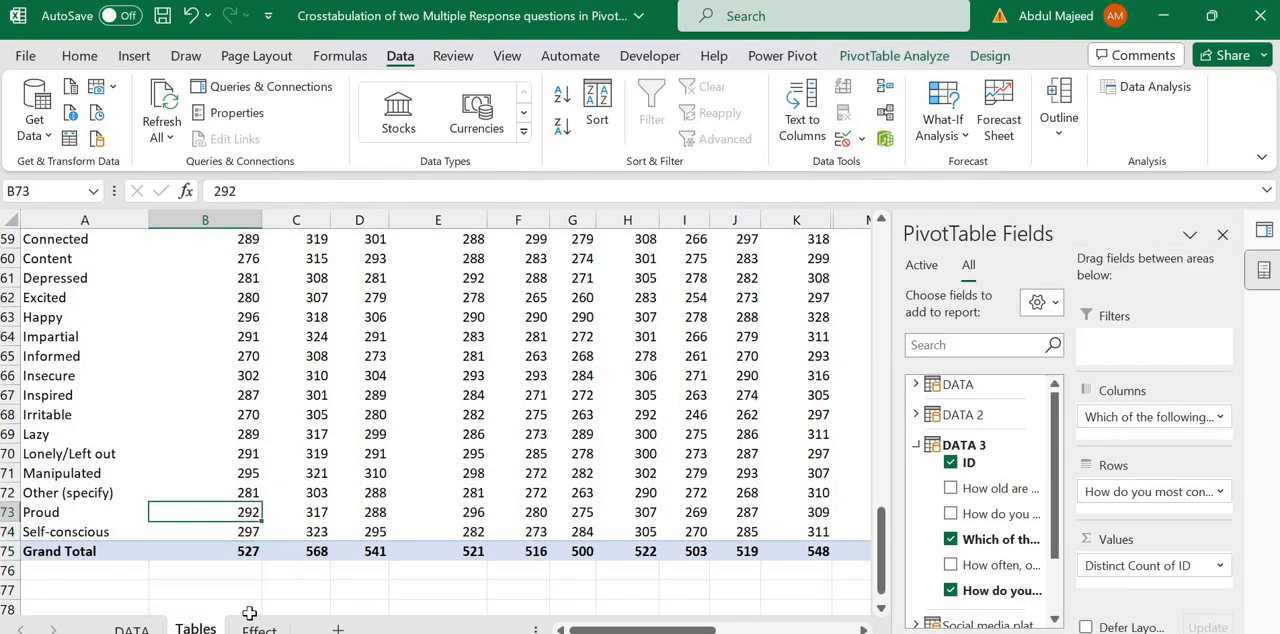
key(Up)
key(Up)
key(Up)
key(Up)
key(Up)
key(Up)
key(Up)
key(Up)
key(Up)
key(Up)
key(Up)
key(Up)
key(Up)
key(Up)
key(Up)
key(Up)
key(Up)
key(Up)
key(Up)
key(Up)
key(Down)
key(Down)
key(Down)
key(Down)
key(Down)
key(Down)
key(Down)
key(Down)
key(Down)
key(Down)
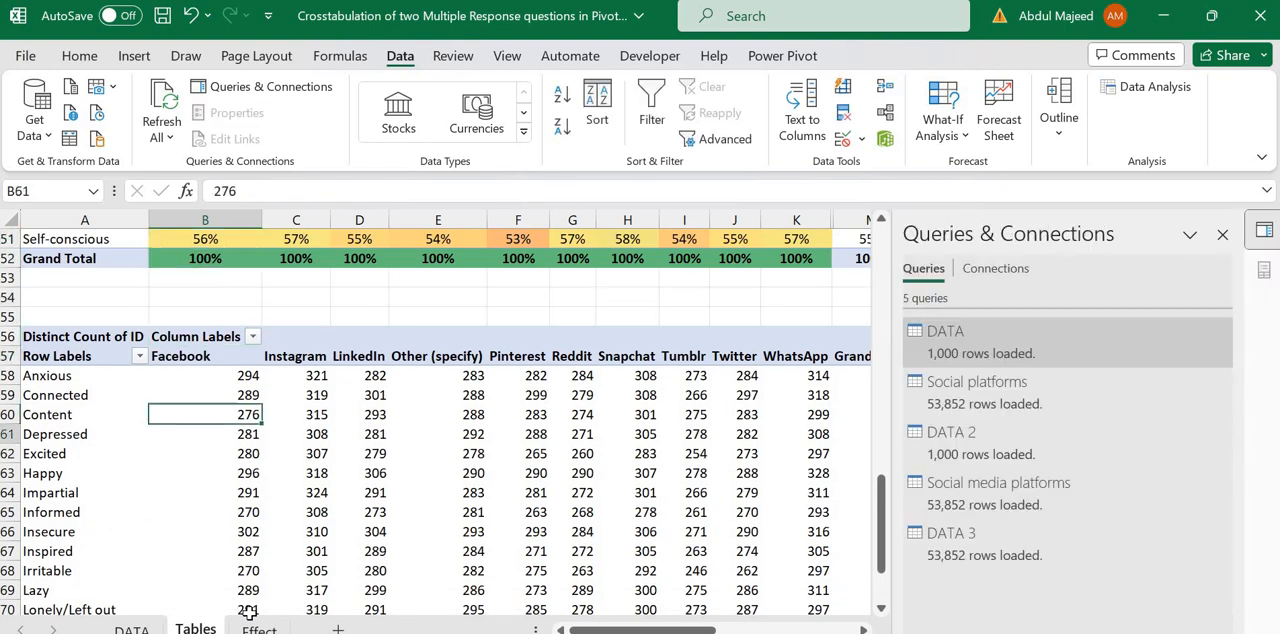
key(Down)
key(Down)
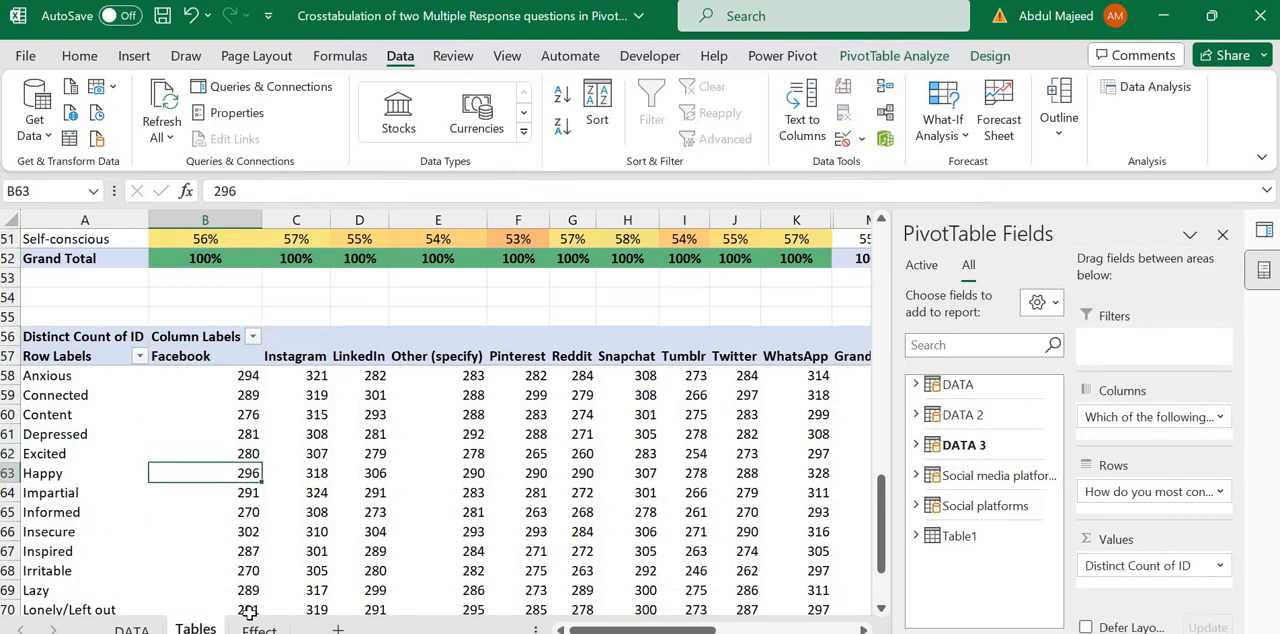
Step: Show the PivotTable's distinct counts as % of Column Total
right_click(240, 474)
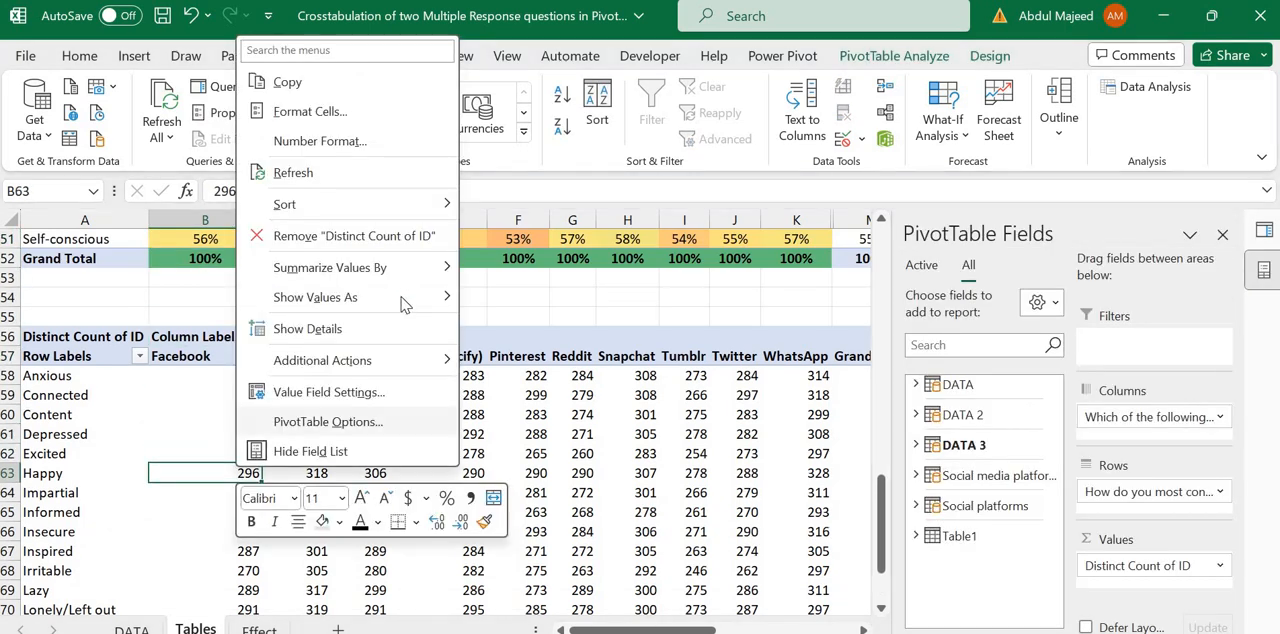
mouse_move(420, 297)
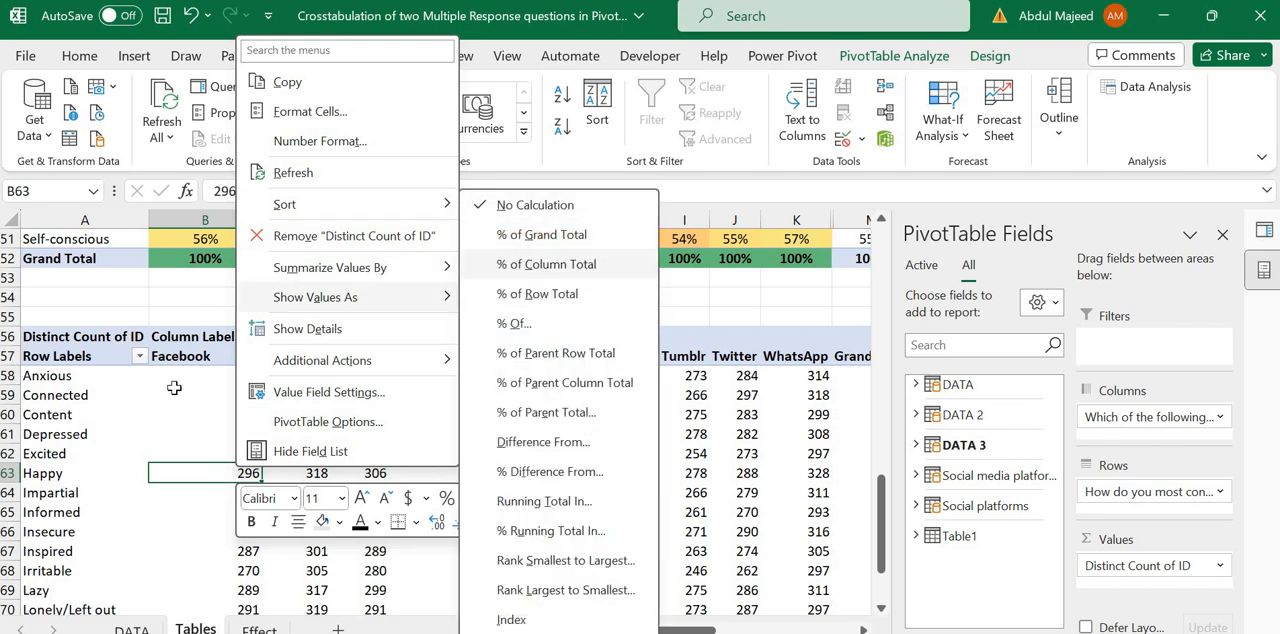
click(546, 264)
Step: Center the crosstab percentages in B58:M75, including the grand totals, both vertically and horizontally
drag(232, 376, 771, 591)
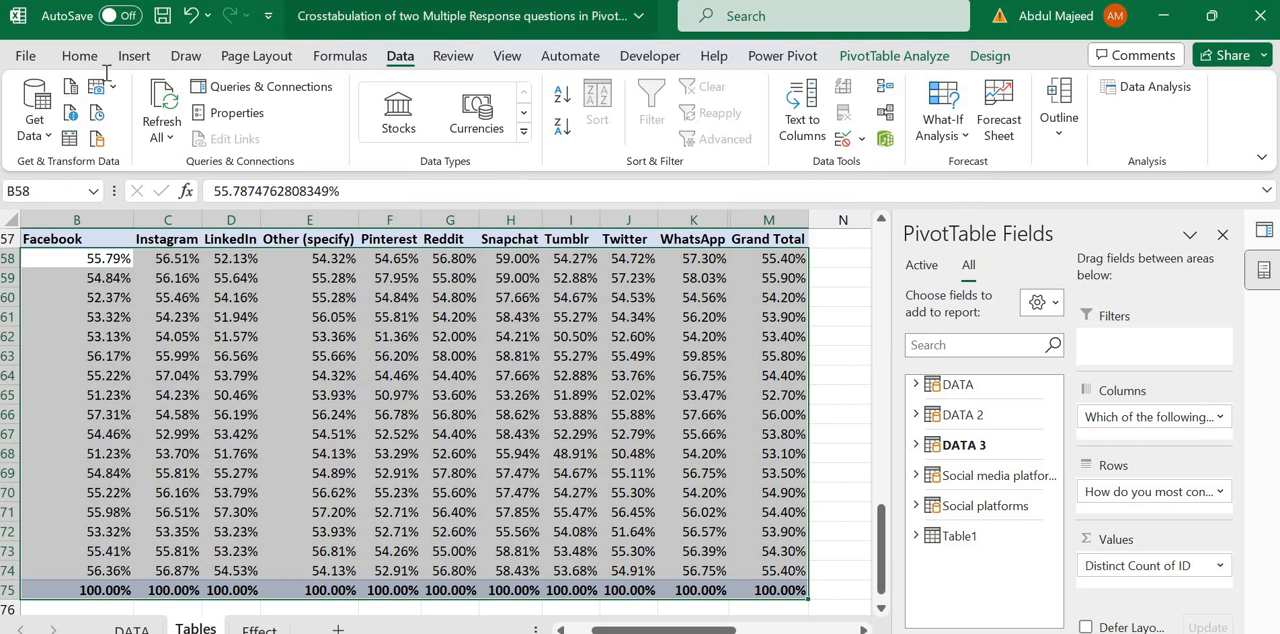
click(79, 56)
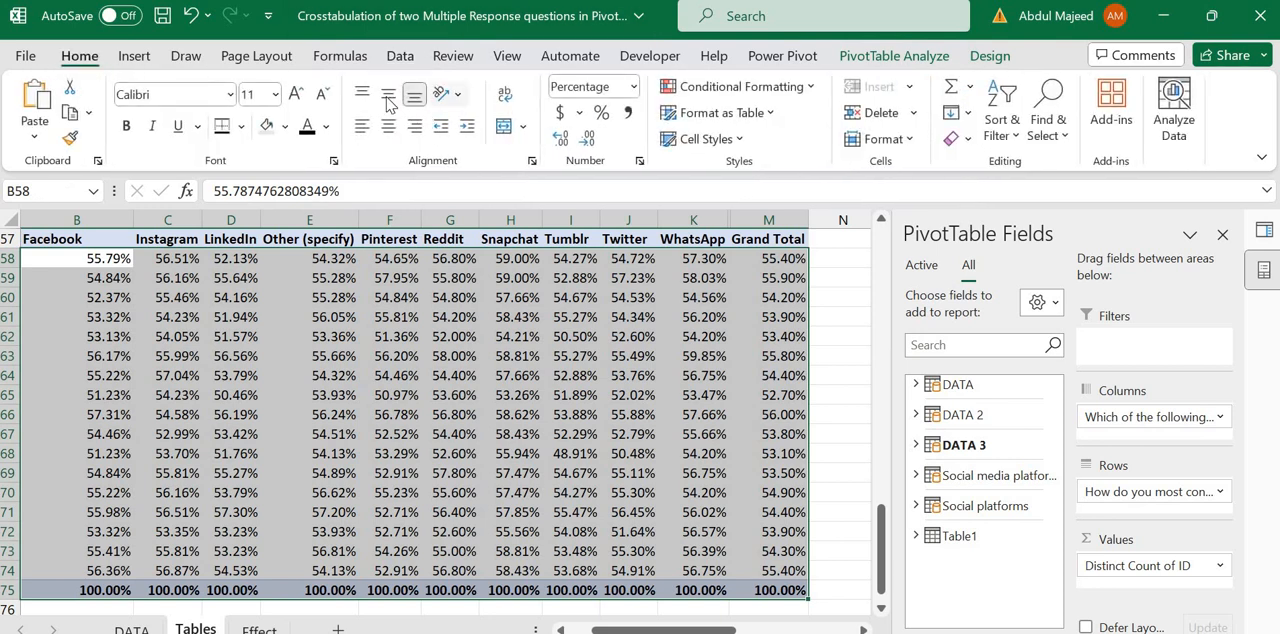
click(388, 95)
click(388, 125)
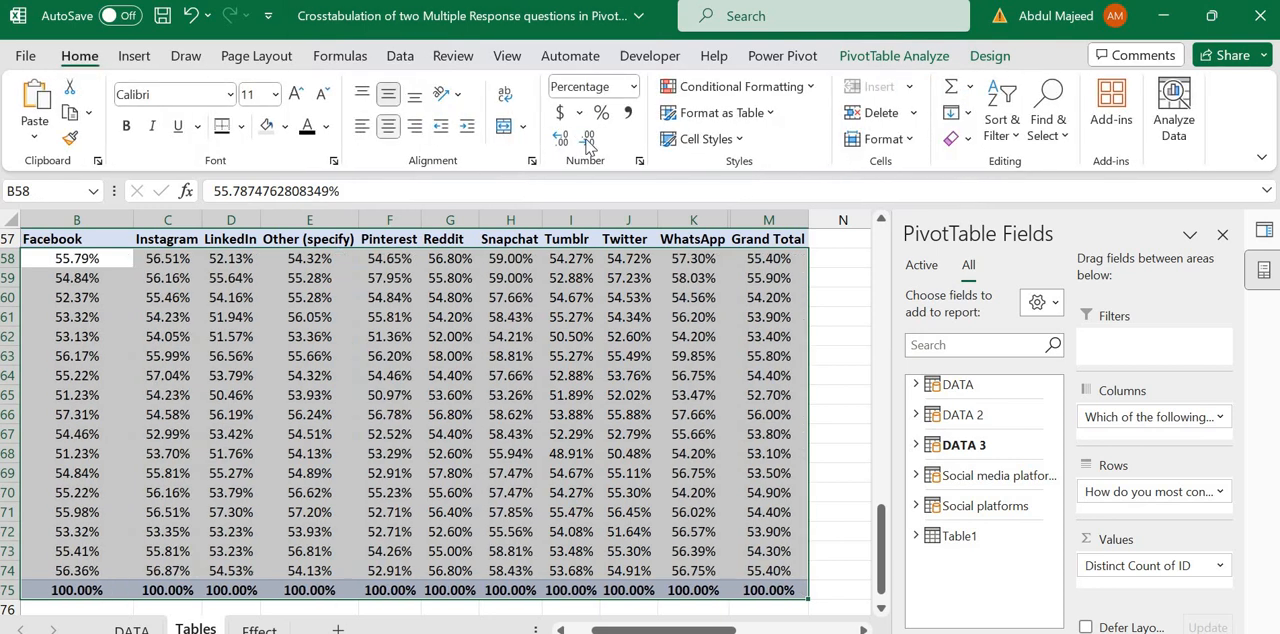
Step: Format the crosstab values in B58:M75 as whole percentages without decimals
click(602, 113)
click(444, 280)
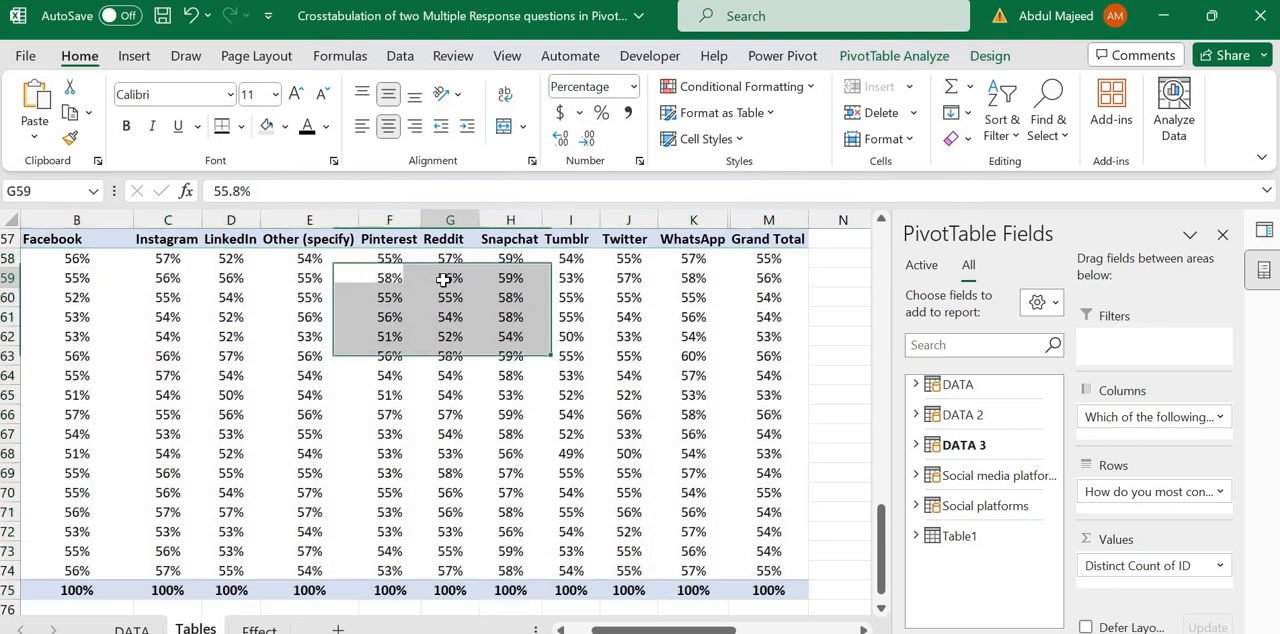
key(Up)
key(Up)
key(Left)
key(Left)
key(Left)
key(Left)
key(Left)
key(Left)
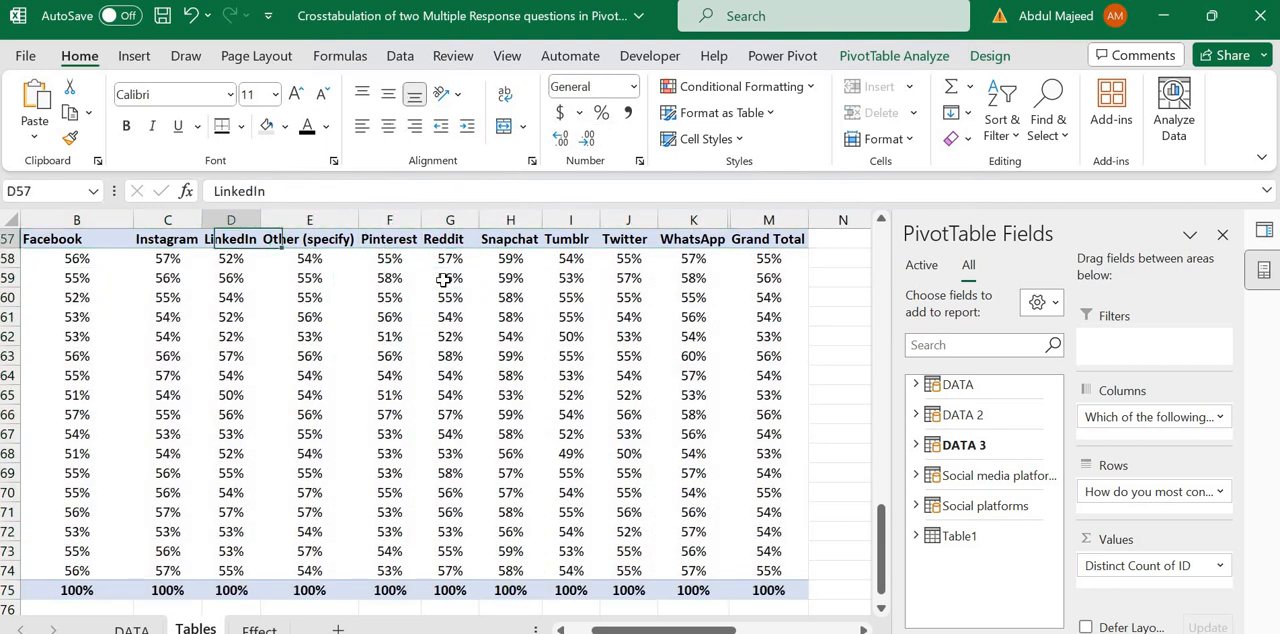
key(Right)
key(Right)
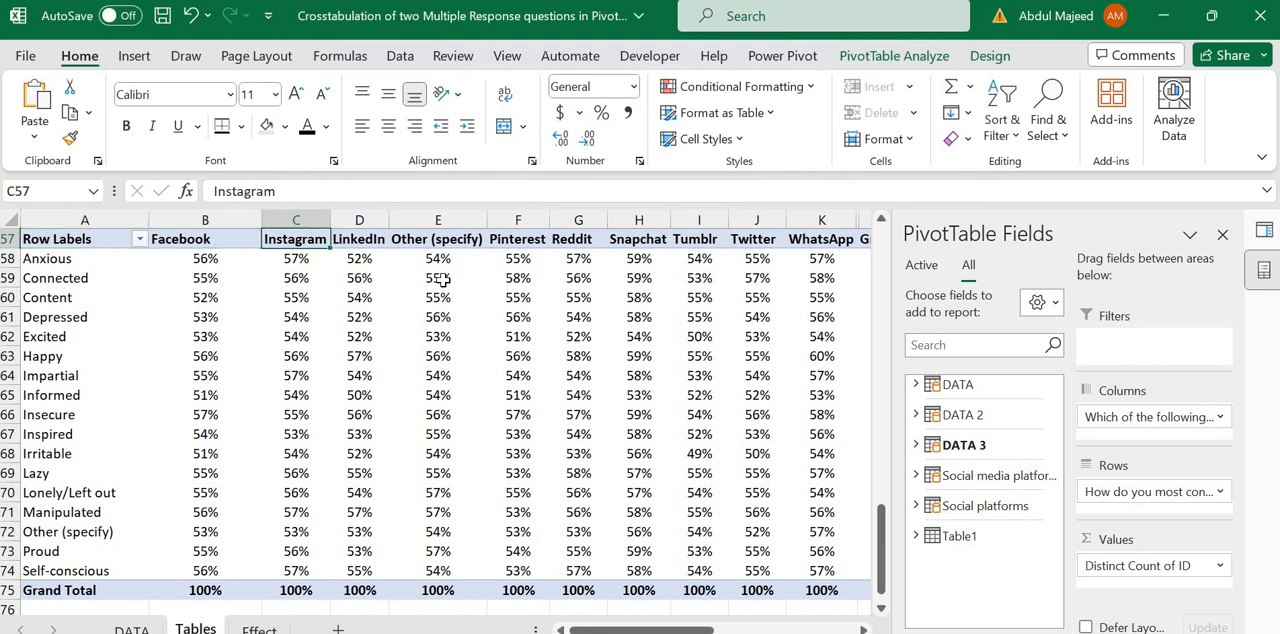
Step: Review the unformatted crosstab's order of emotion rows, from Anxious through Happy and Informed, and its platform column headings
key(Up)
key(Up)
key(Down)
key(Down)
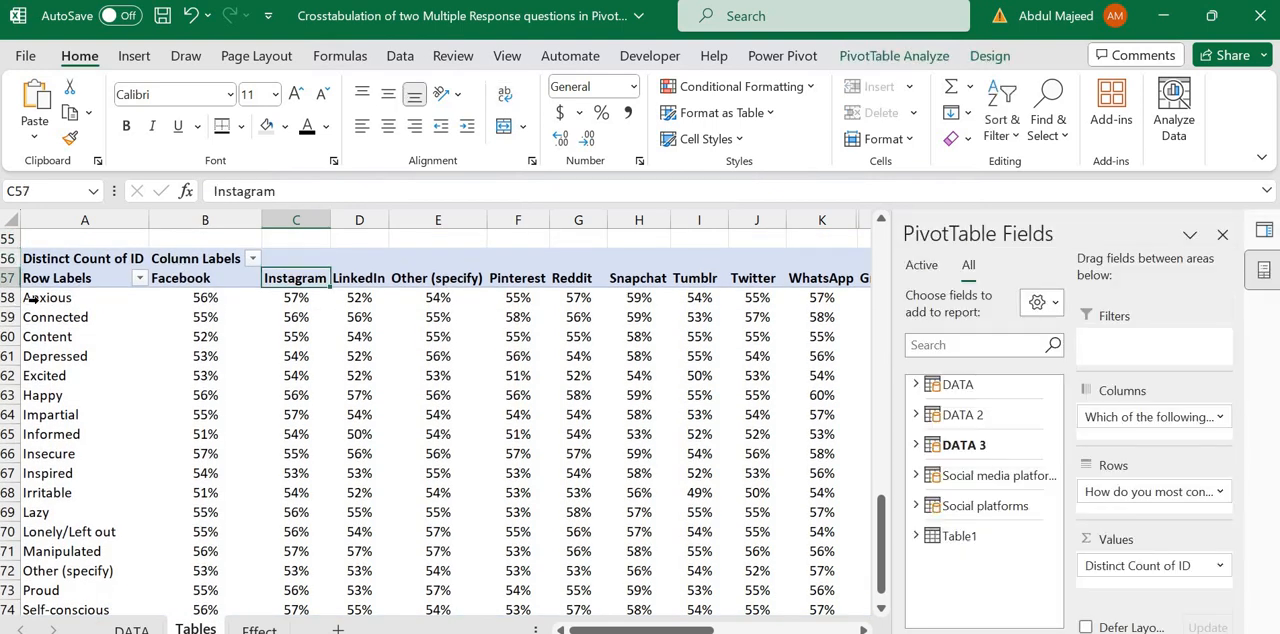
drag(30, 297, 46, 404)
click(78, 293)
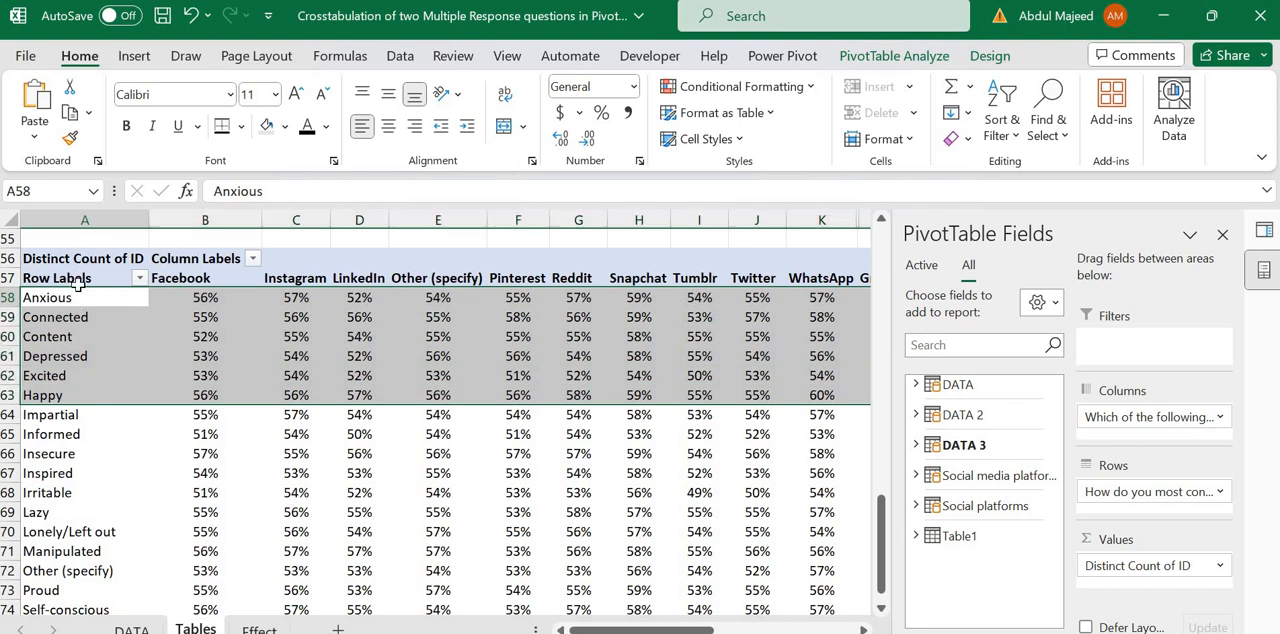
mouse_move(78, 285)
mouse_down()
mouse_move(80, 410)
mouse_move(91, 302)
mouse_up()
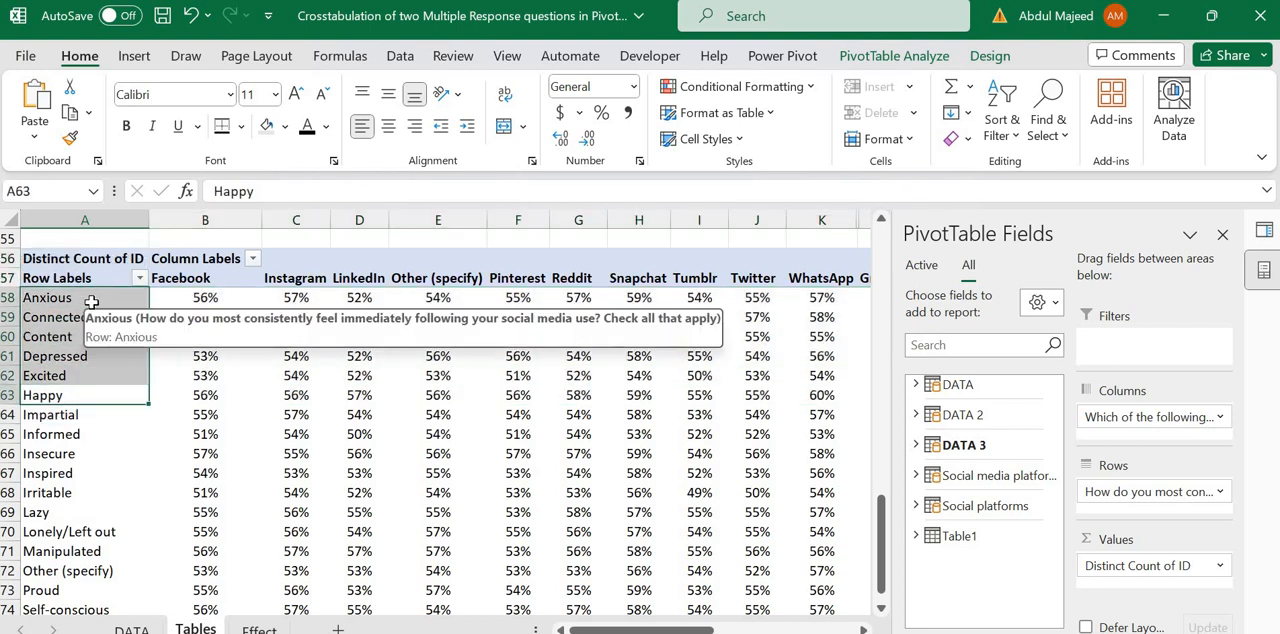
click(306, 318)
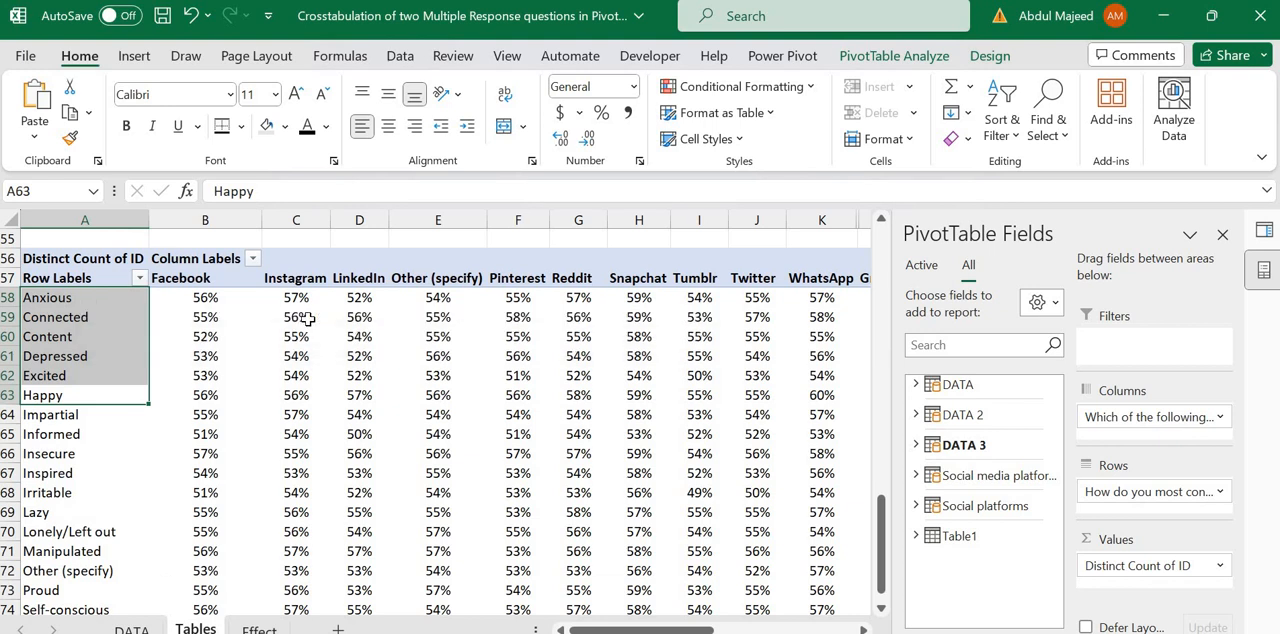
click(73, 434)
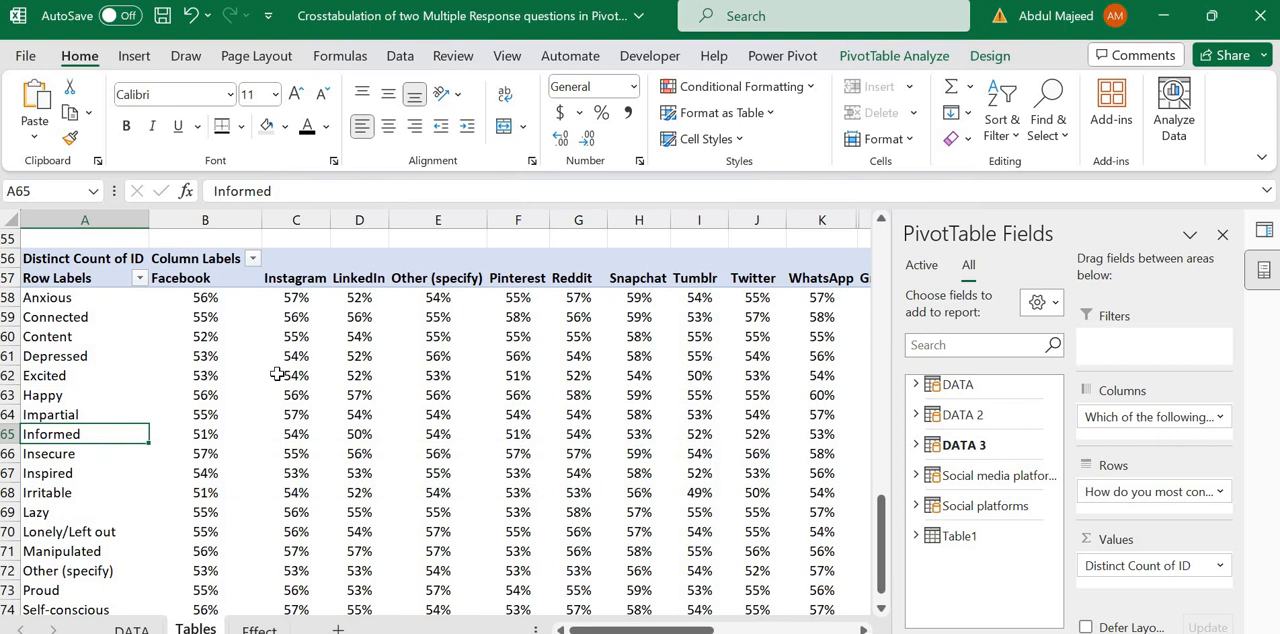
mouse_move(277, 374)
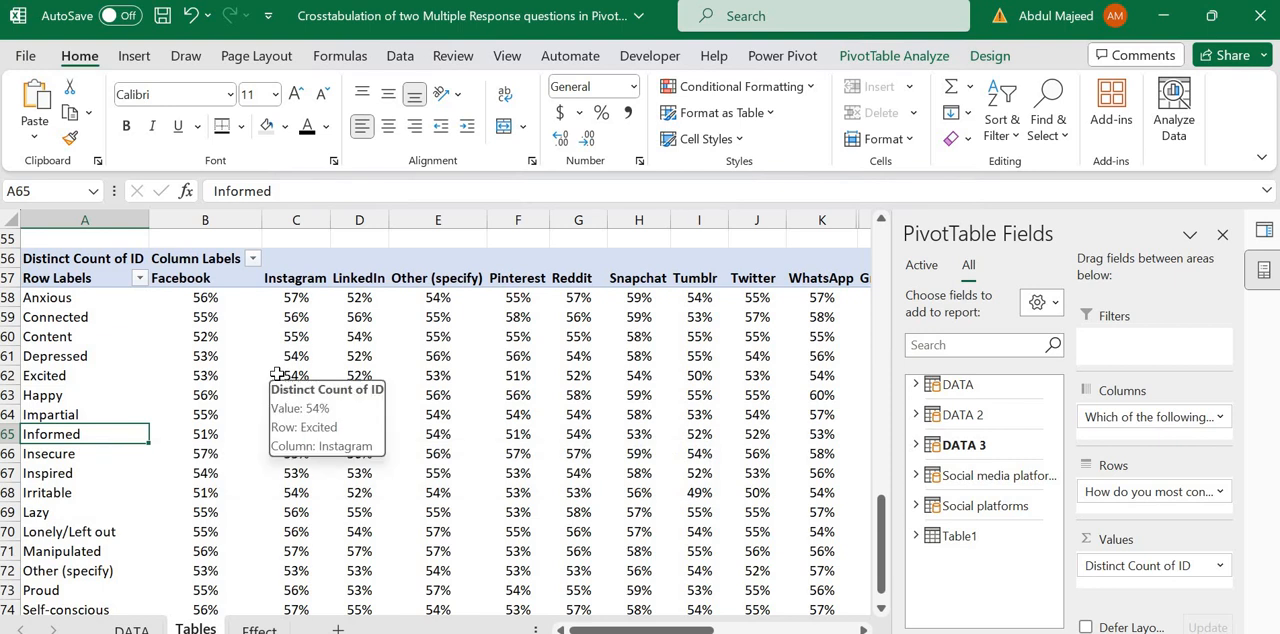
click(449, 246)
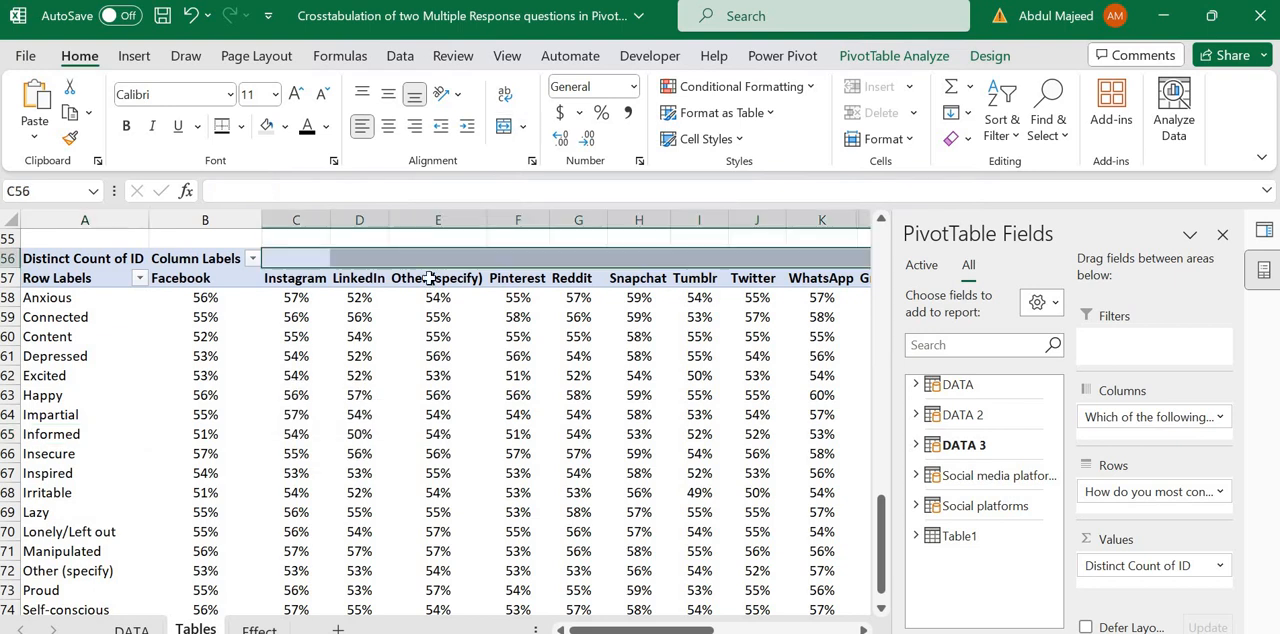
click(423, 281)
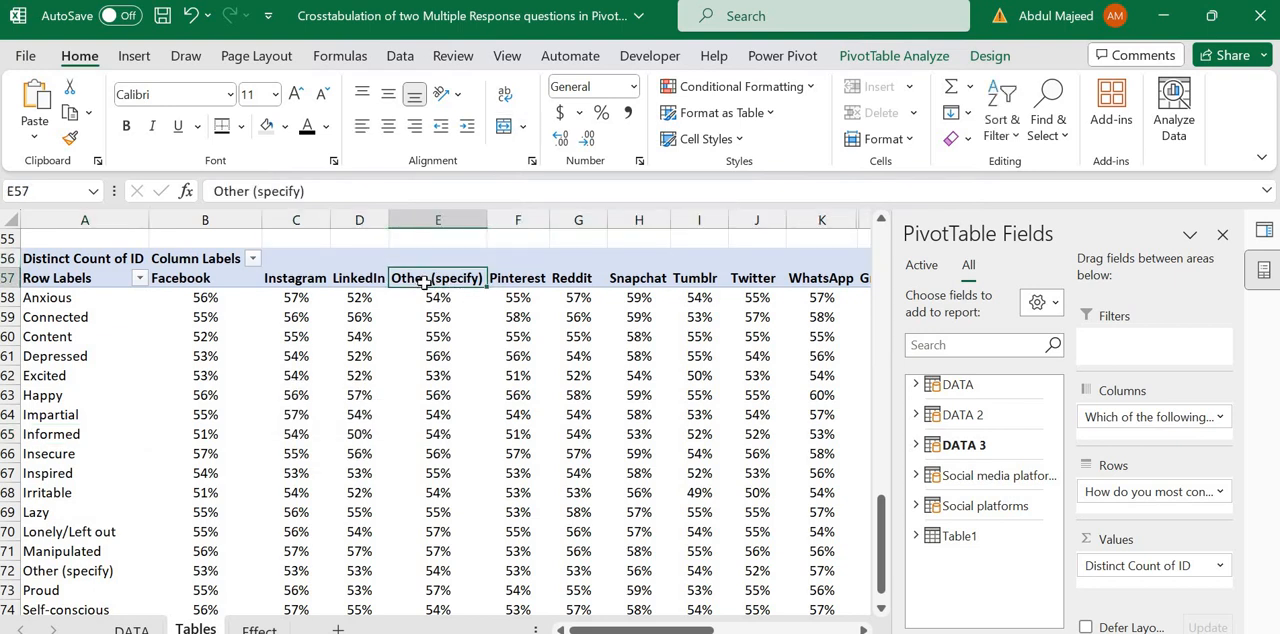
click(562, 292)
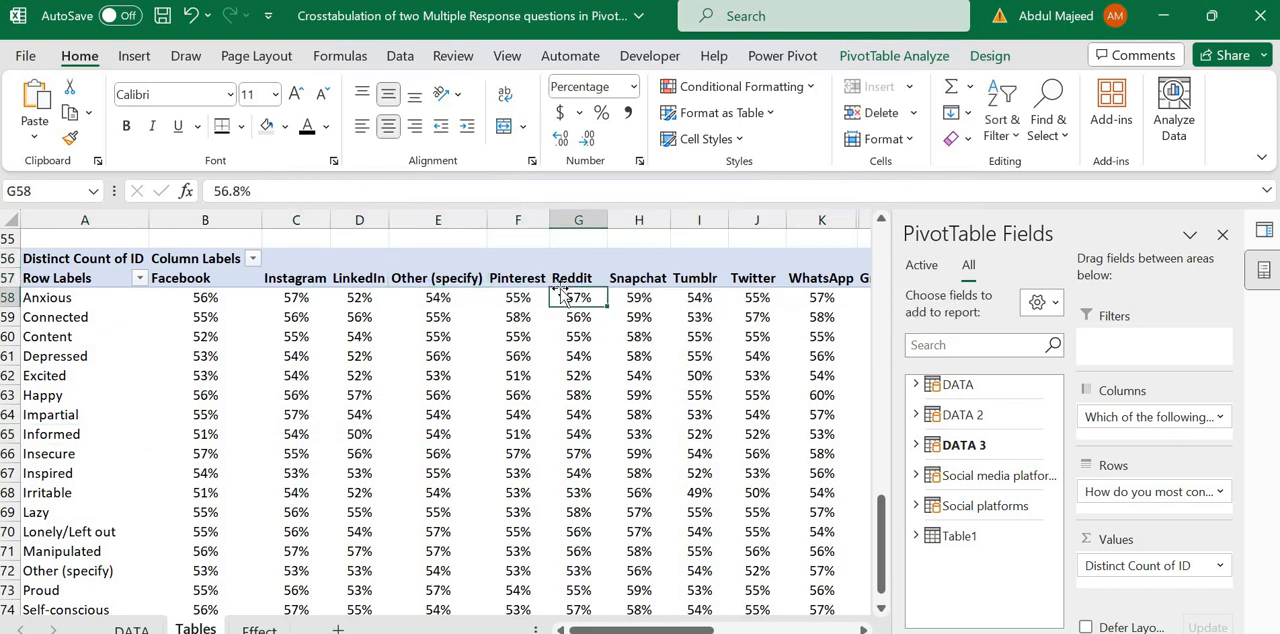
Step: Go back up the Tables sheet to the finished colour-scaled Emotions table starting in row 8
key(Up)
key(Up)
key(Up)
key(Up)
key(Up)
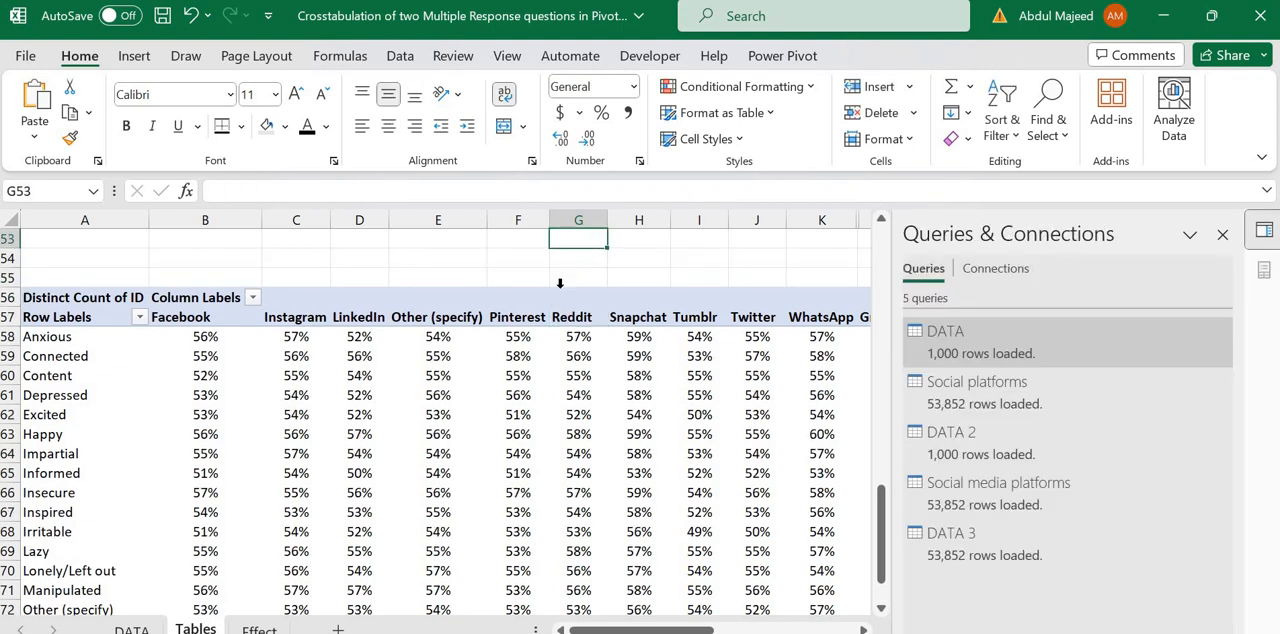
key(Up)
key(Up)
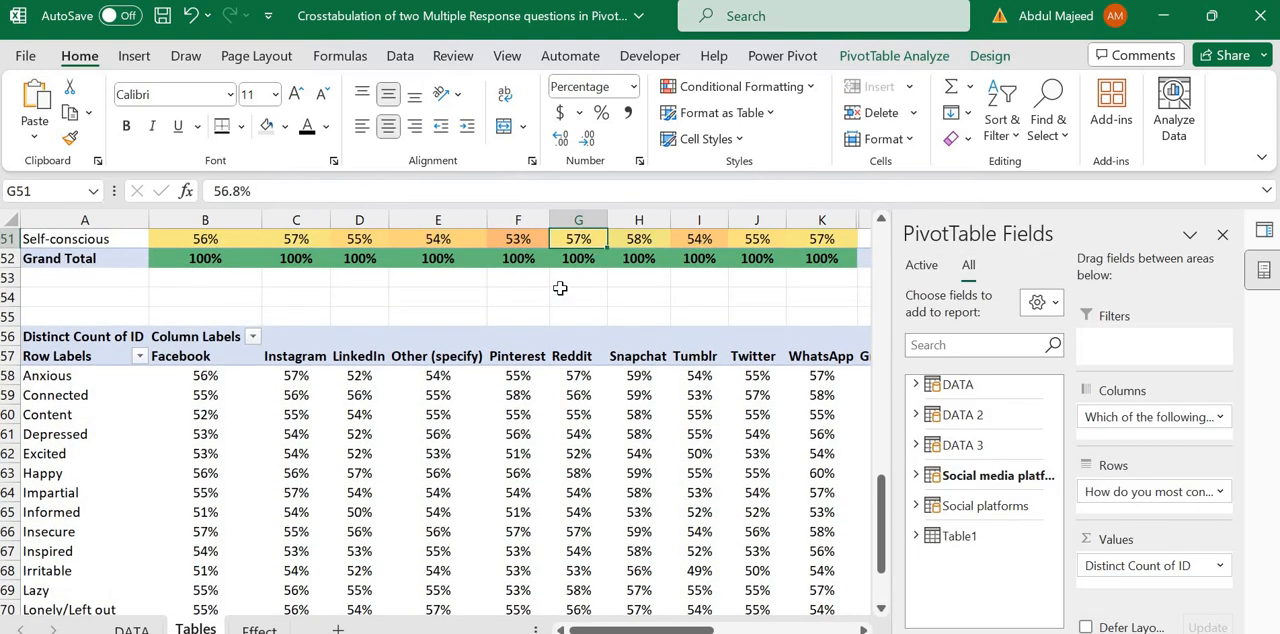
key(Up)
key(Up)
key(Up)
key(Up)
key(Up)
key(Up)
key(Up)
key(Up)
key(Up)
key(Up)
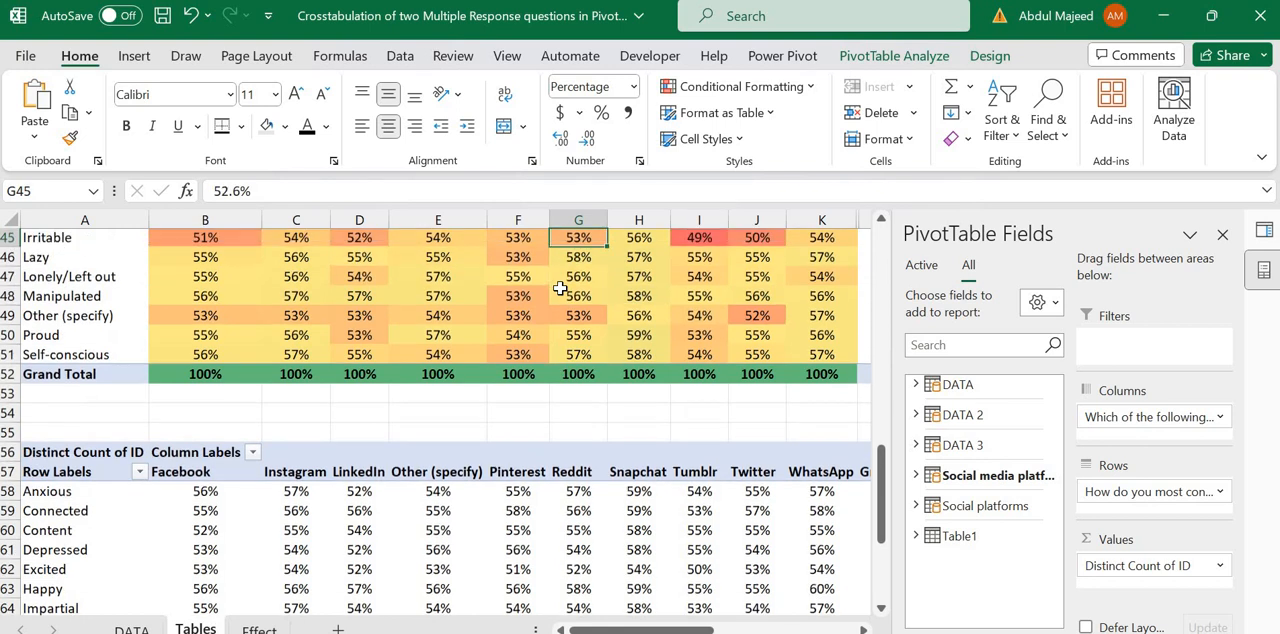
key(Up)
key(Up)
key(Up)
key(Up)
key(Up)
key(Up)
key(Up)
key(Up)
key(Up)
key(Up)
key(Up)
key(Up)
key(Up)
key(Up)
key(Up)
key(Up)
key(Up)
key(Up)
key(Up)
key(Up)
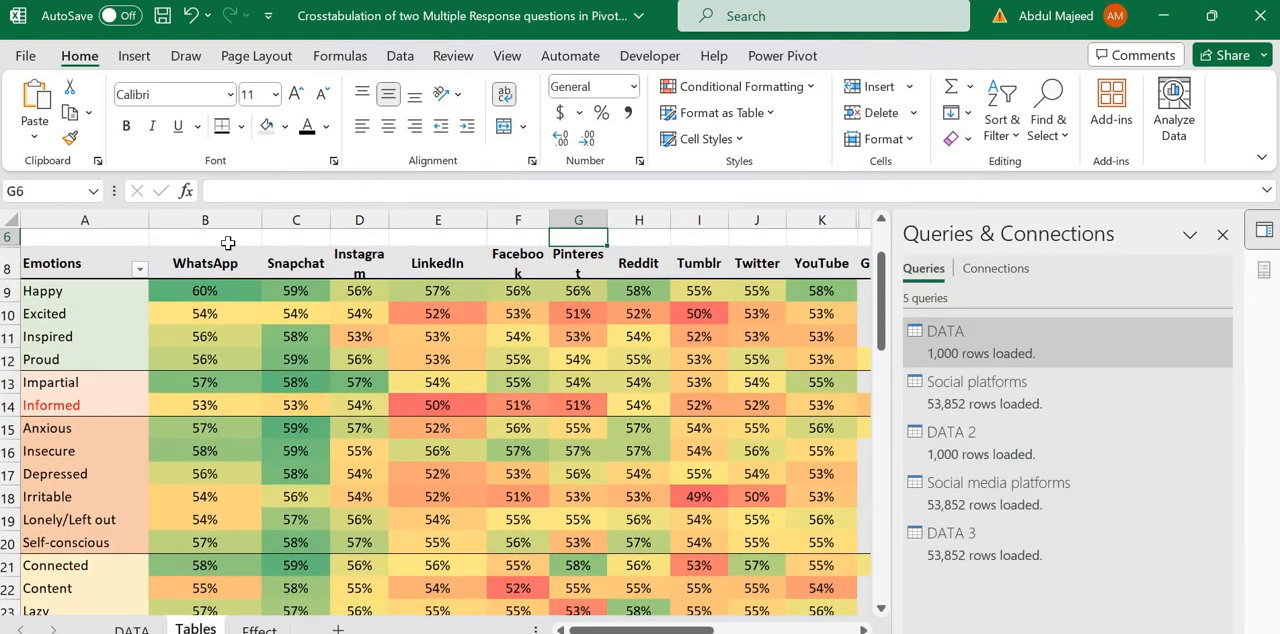
Step: Examine how the finished table groups the emotions Happy, Excited, Inspired and Proud and colours their percentages by platform
drag(66, 295, 723, 353)
click(723, 353)
key(Left)
key(Home)
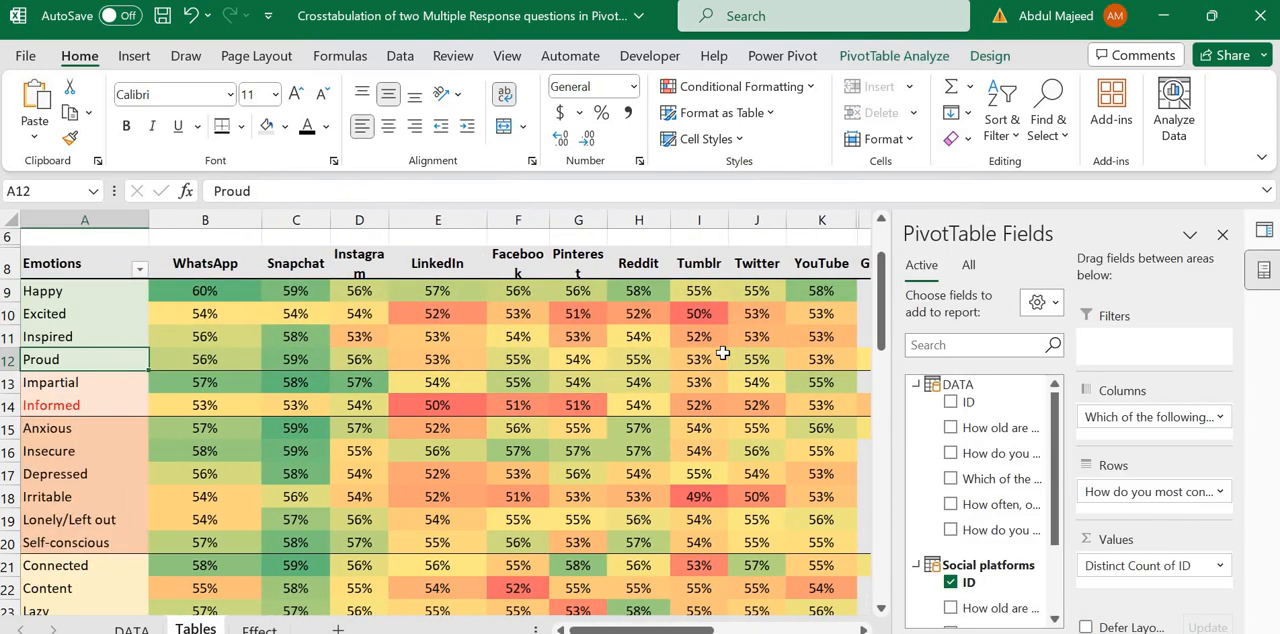
key(Up)
key(Up)
key(Up)
key(Up)
key(Right)
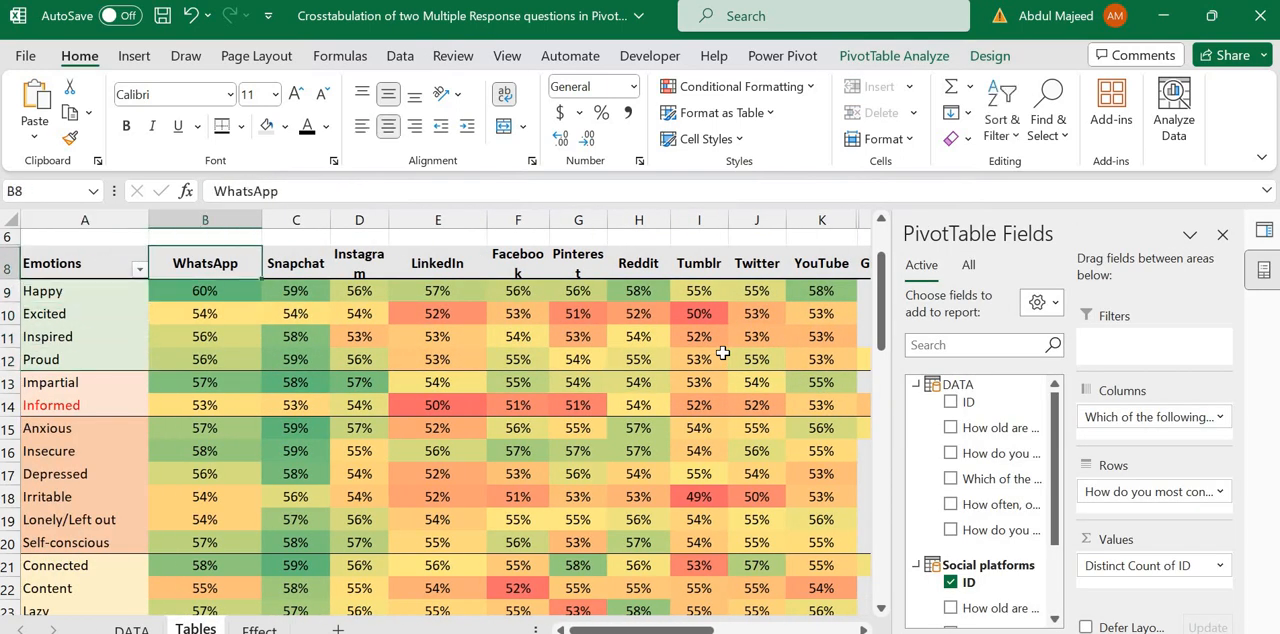
key(Down)
key(Down)
key(Down)
key(Down)
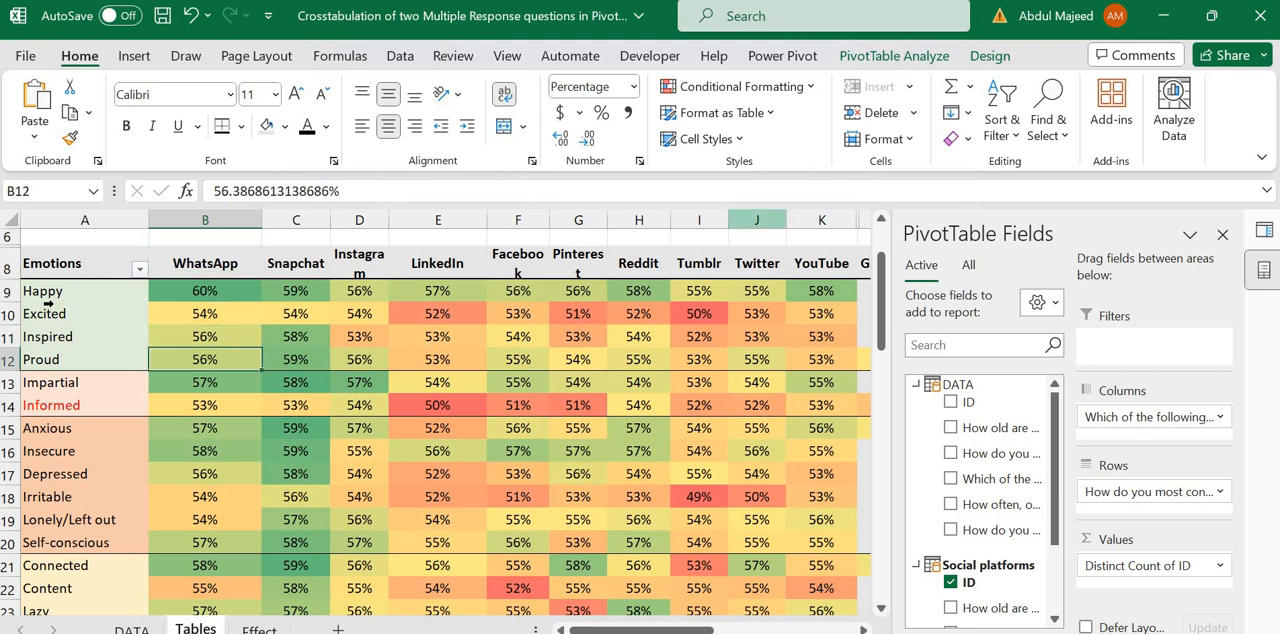
drag(72, 290, 90, 362)
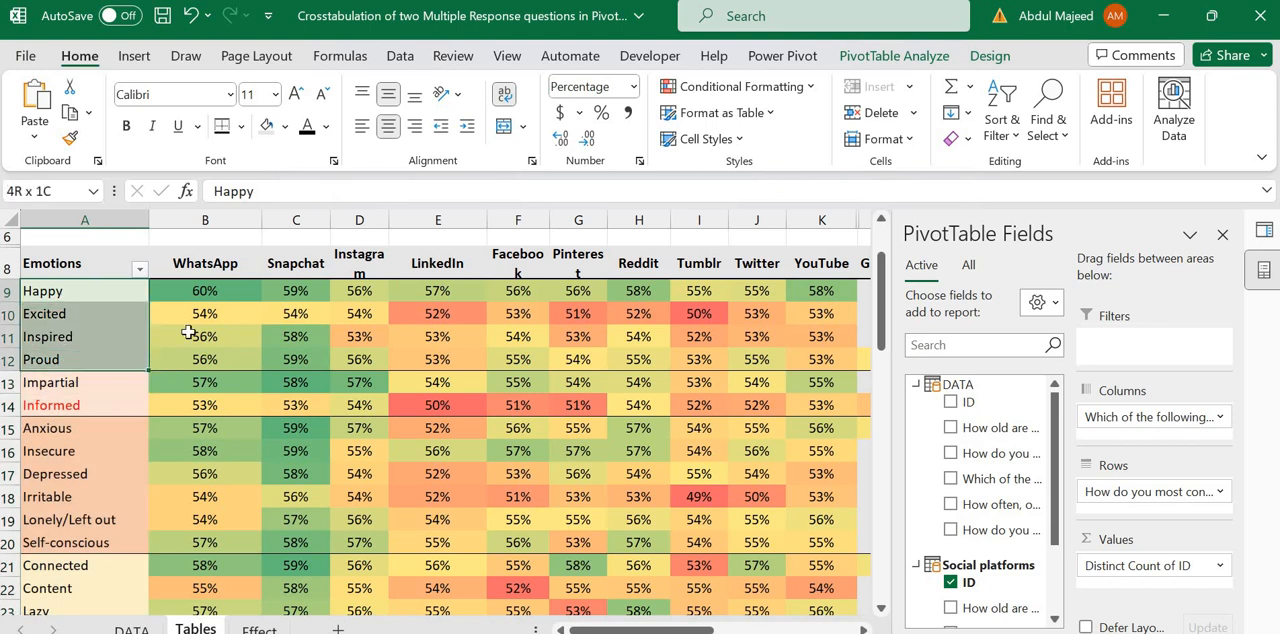
click(314, 288)
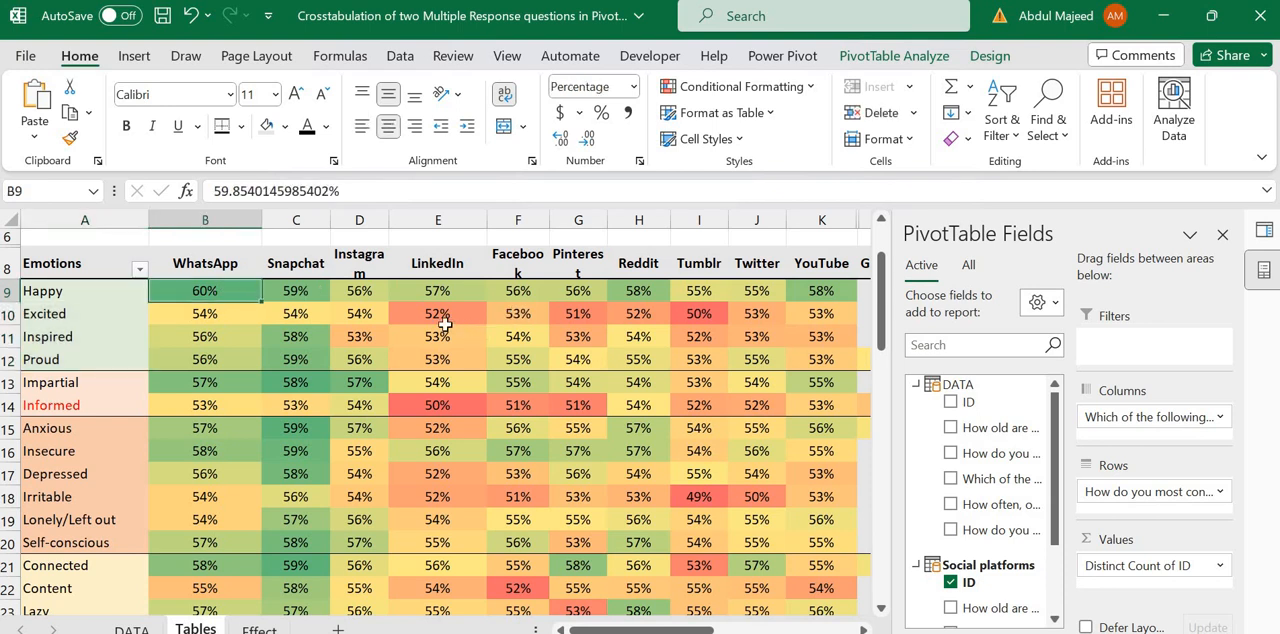
click(430, 316)
drag(561, 310, 412, 311)
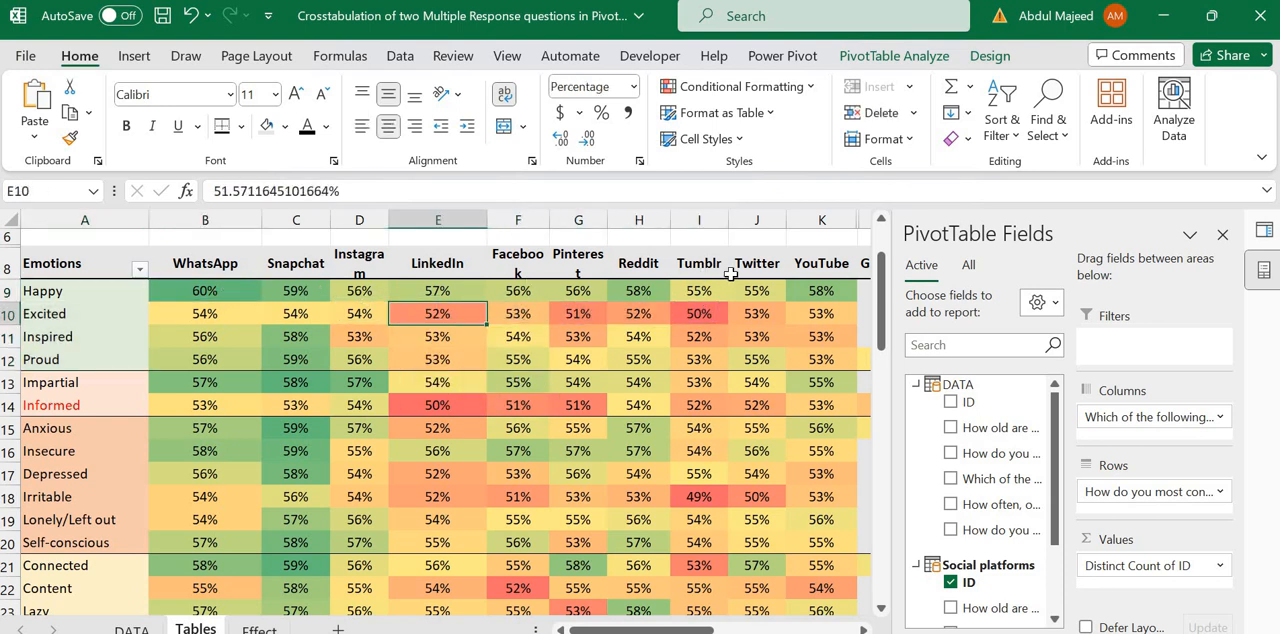
Step: Compare the Happy percentages across the platforms, from WhatsApp and Snapchat through YouTube
drag(228, 291, 697, 292)
click(697, 292)
key(Left)
key(Left)
key(Left)
key(Left)
key(Left)
key(Left)
key(Left)
key(Left)
key(Left)
key(Left)
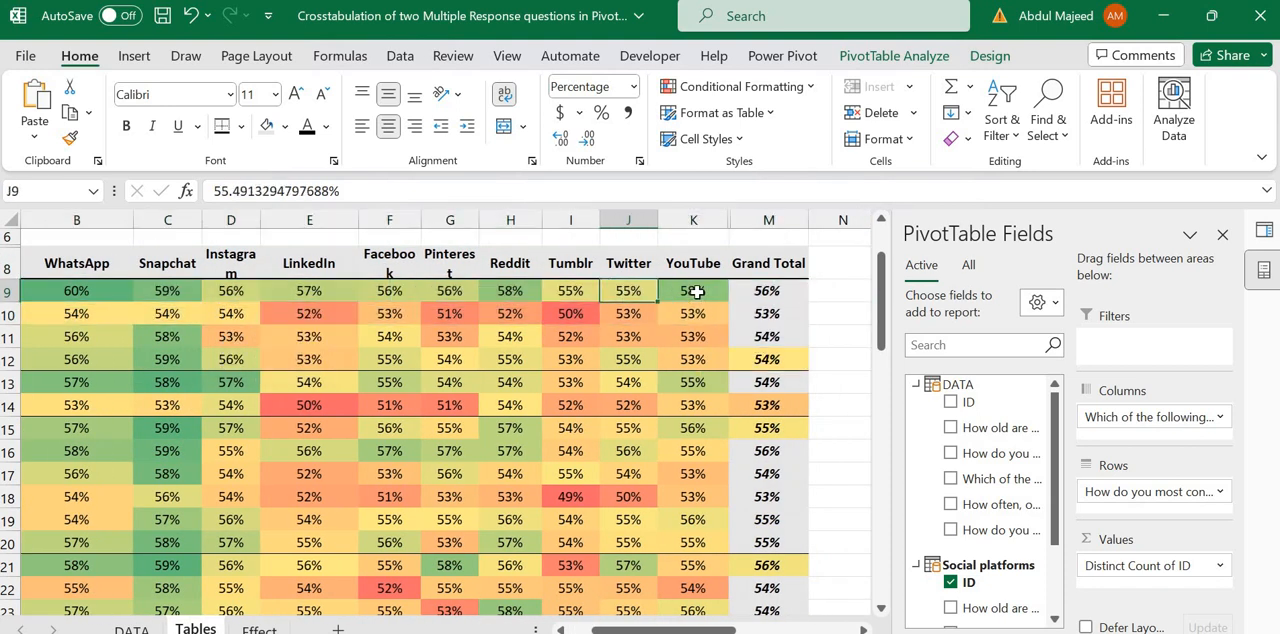
key(Right)
key(Right)
key(Right)
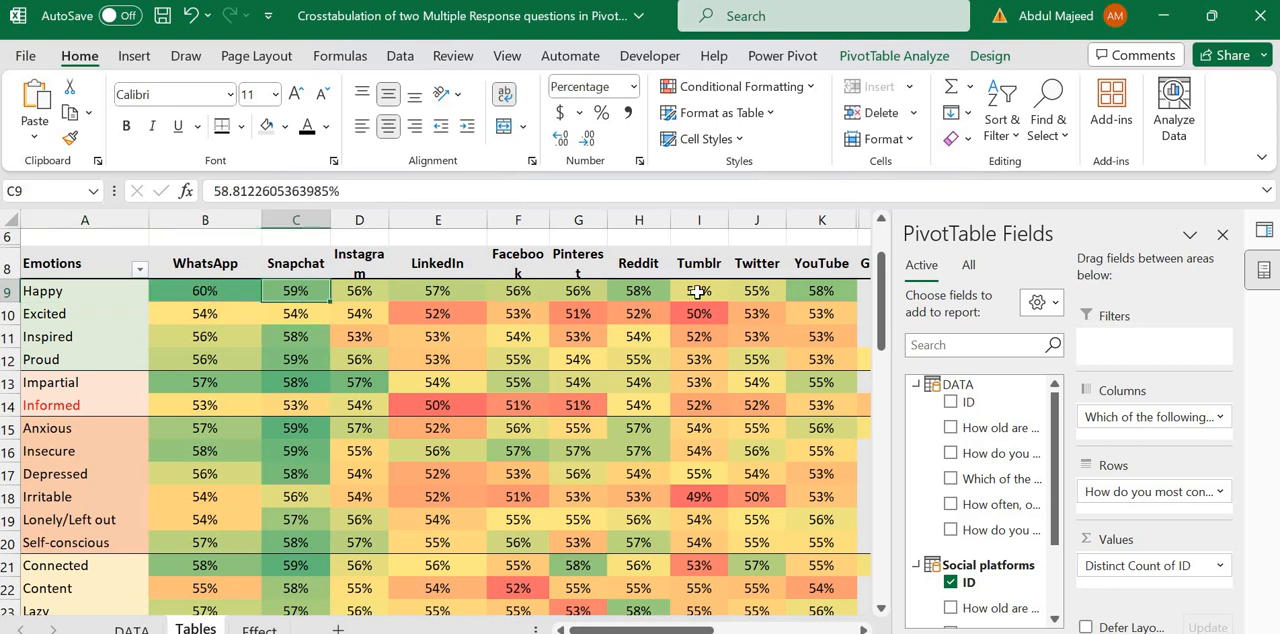
key(Left)
key(Left)
key(Left)
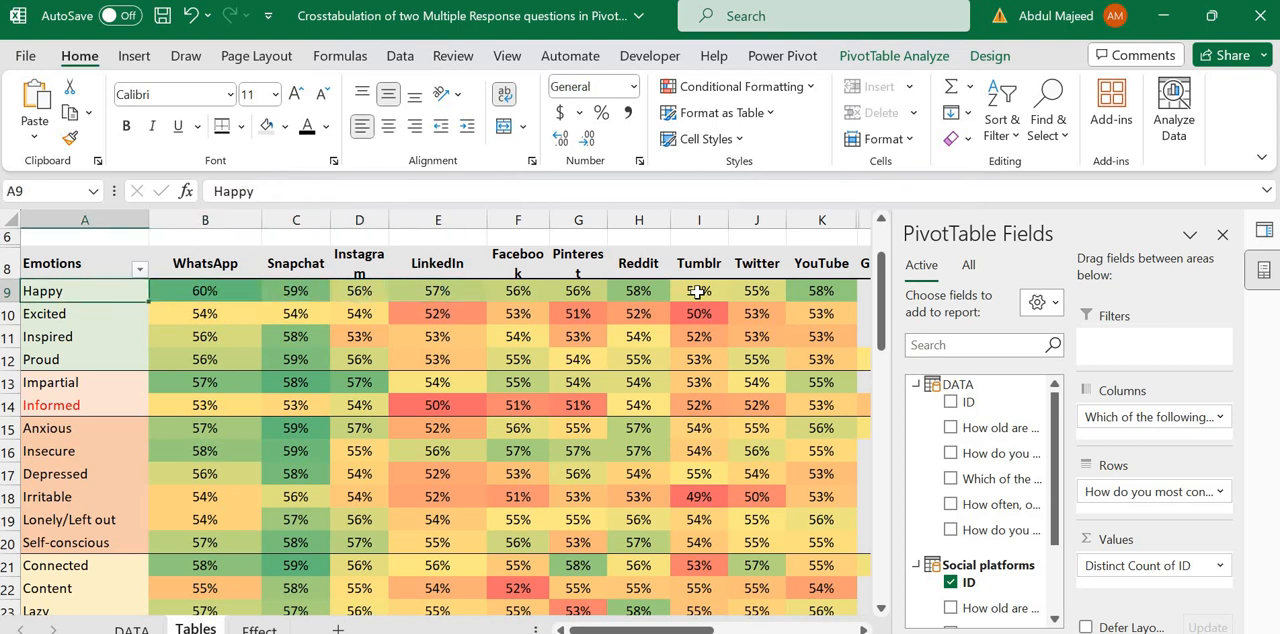
key(Right)
key(Left)
key(Right)
key(Right)
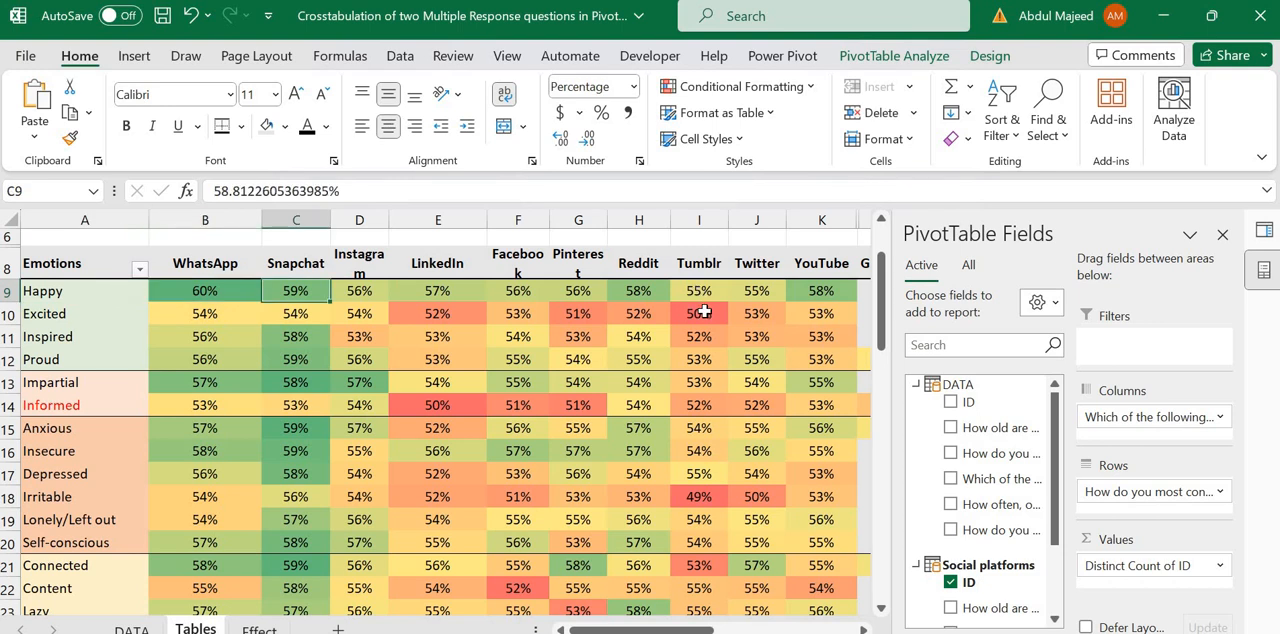
Step: Inspect the red-shaded cells such as Excited for Tumblr and the remaining emotion rows down to Manipulated
click(704, 313)
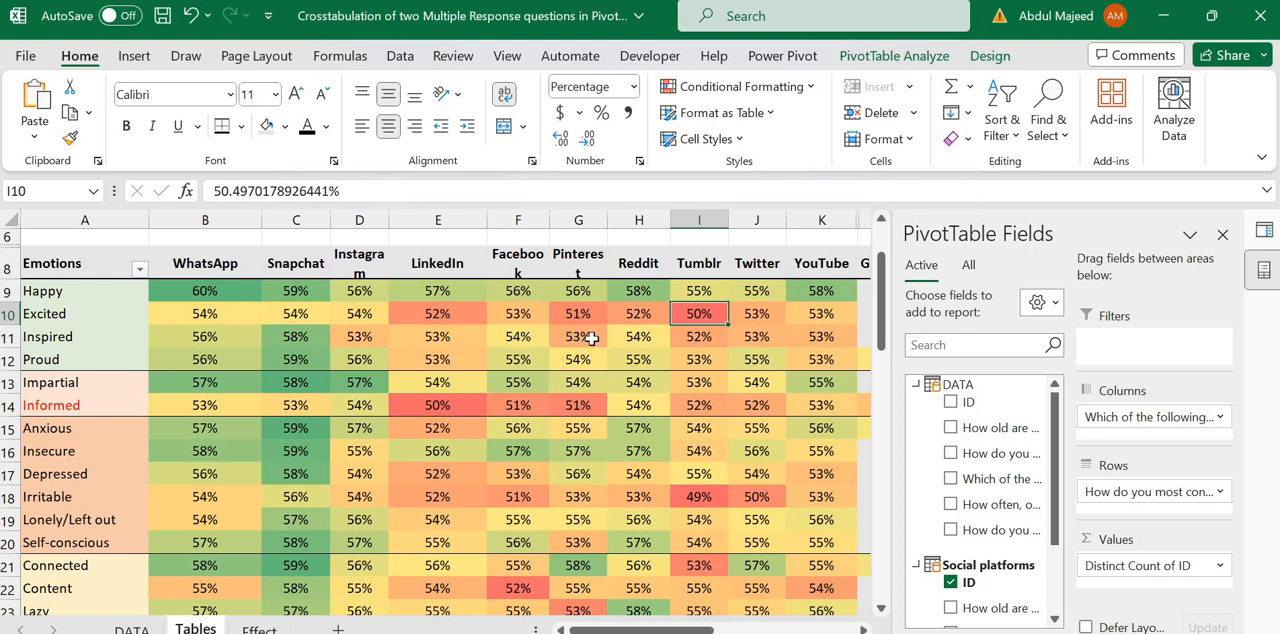
mouse_move(592, 339)
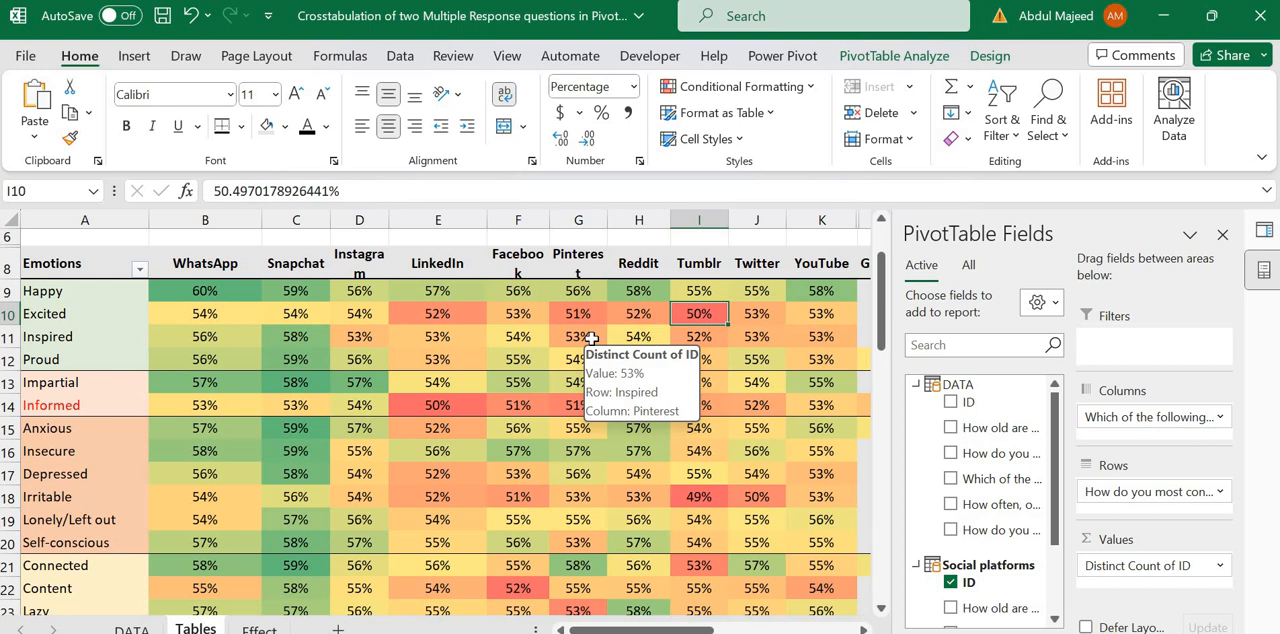
click(395, 503)
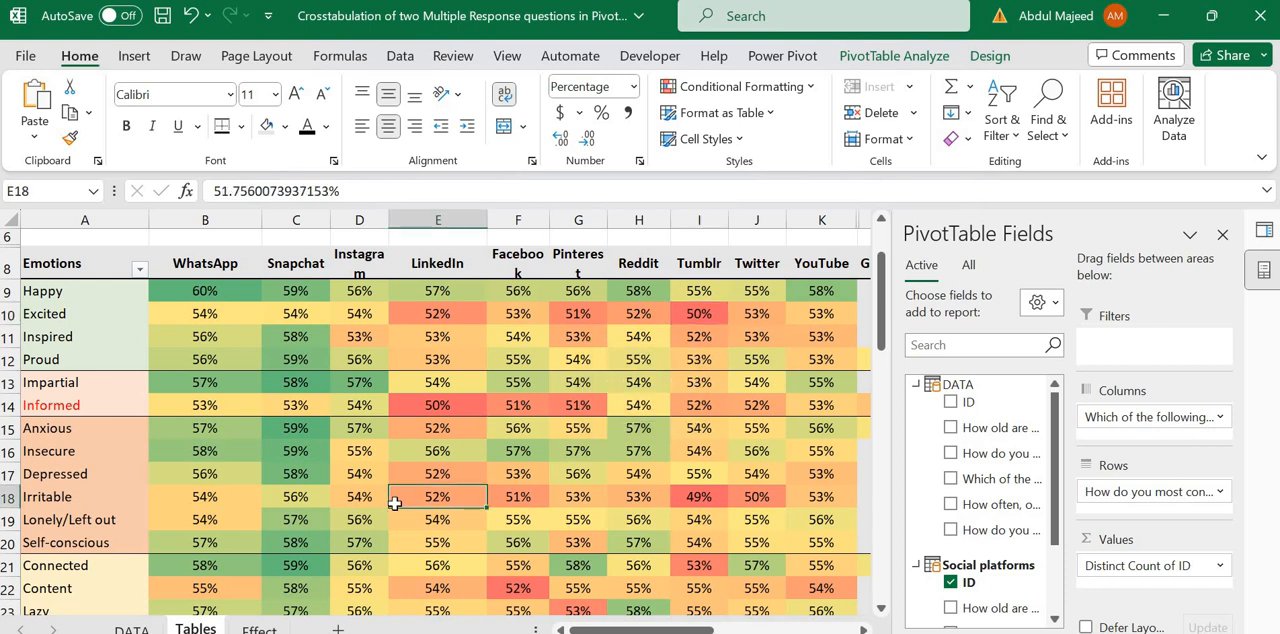
mouse_move(395, 503)
key(Down)
key(Down)
key(Down)
key(Down)
key(Down)
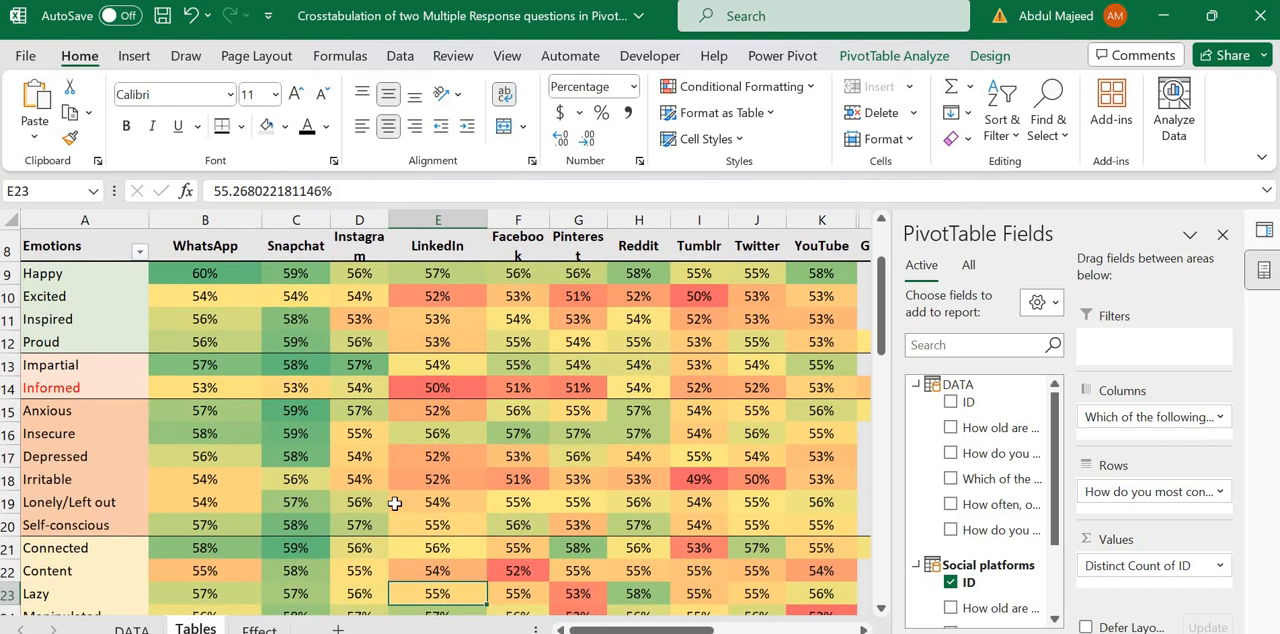
key(Down)
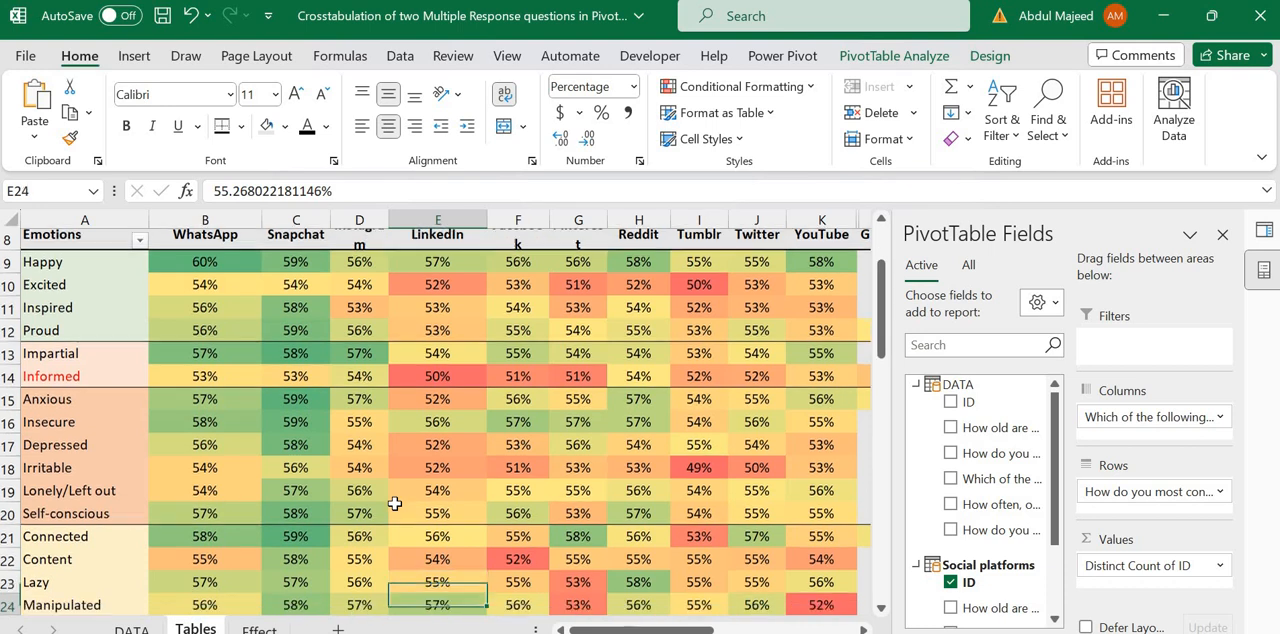
key(Down)
key(Down)
key(Down)
key(Down)
key(Down)
key(Down)
key(Down)
key(Down)
key(Down)
key(Down)
key(Down)
key(Down)
key(Down)
key(Down)
key(Down)
key(Down)
key(Down)
key(Down)
key(Down)
key(Down)
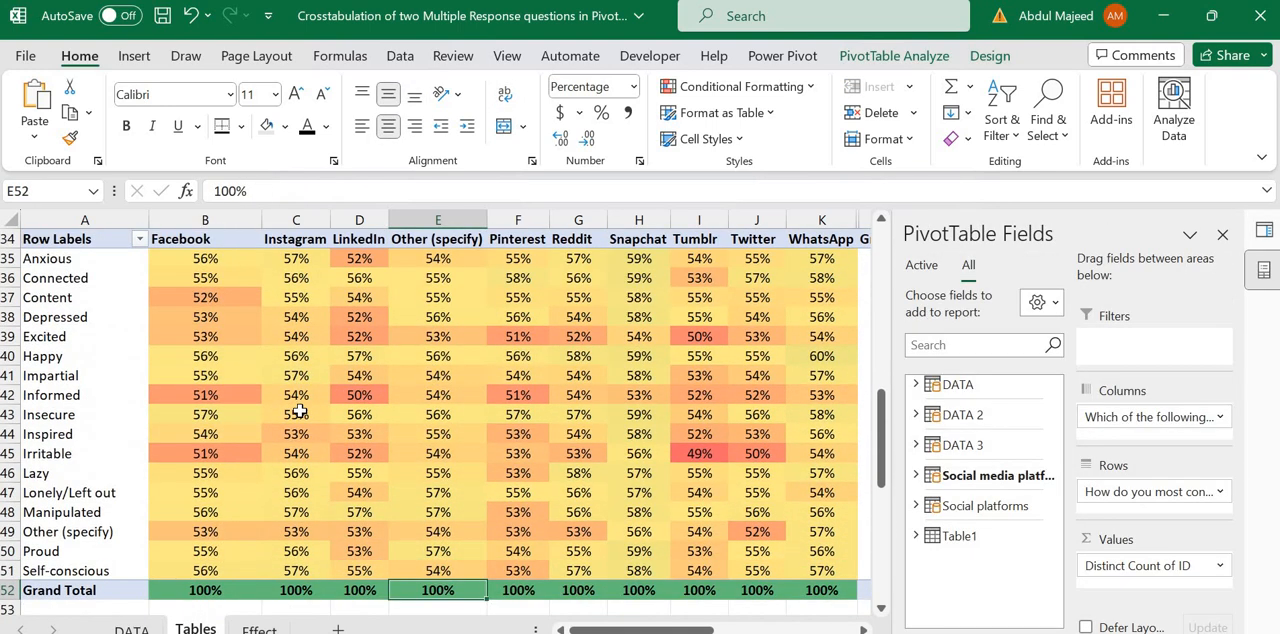
Step: Return to the uncoloured crosstab starting in row 56, passing the colour-scaled PivotTable above it
click(300, 410)
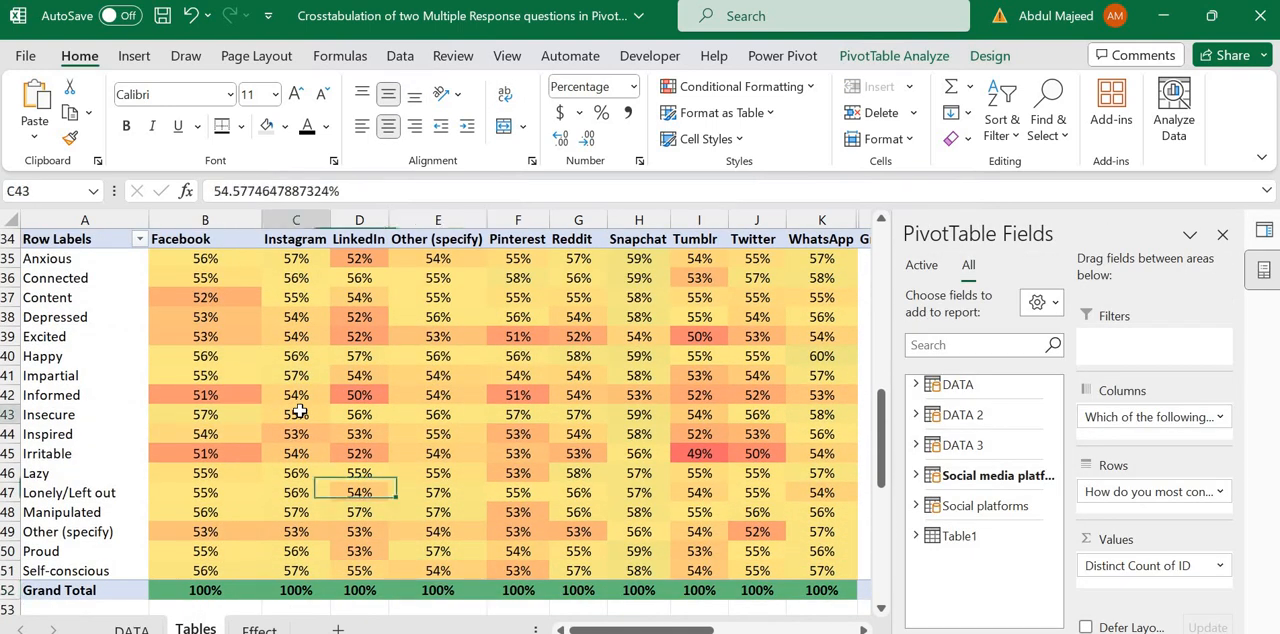
key(Down)
key(Down)
key(Down)
key(Down)
key(Down)
key(Down)
key(Down)
key(Down)
key(Down)
key(Down)
key(Down)
key(Down)
key(Down)
key(Down)
key(Down)
key(Down)
key(Down)
key(Down)
key(Down)
key(Down)
key(Down)
key(Down)
key(Down)
key(Down)
key(Down)
key(Down)
key(Down)
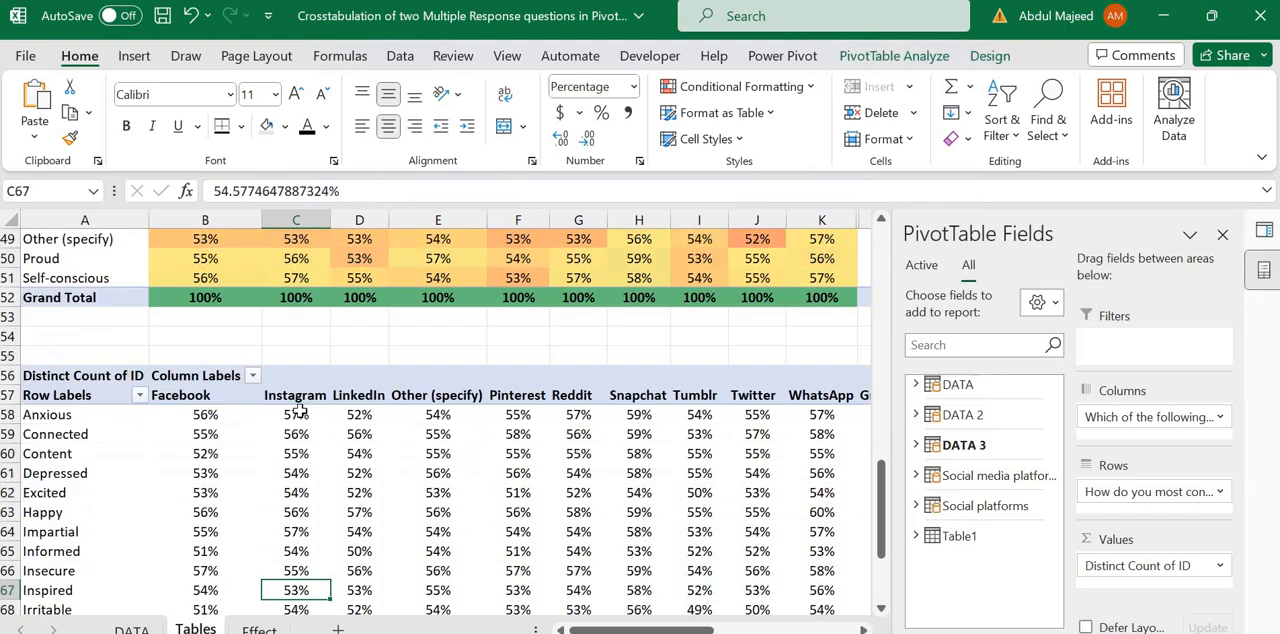
key(Up)
key(Up)
key(Up)
key(Up)
key(Up)
key(Up)
key(Up)
key(Up)
key(Up)
key(Up)
key(Up)
key(Up)
key(Up)
key(Up)
key(Up)
key(Up)
key(Up)
key(Up)
key(Up)
key(Up)
key(Up)
key(Up)
key(Up)
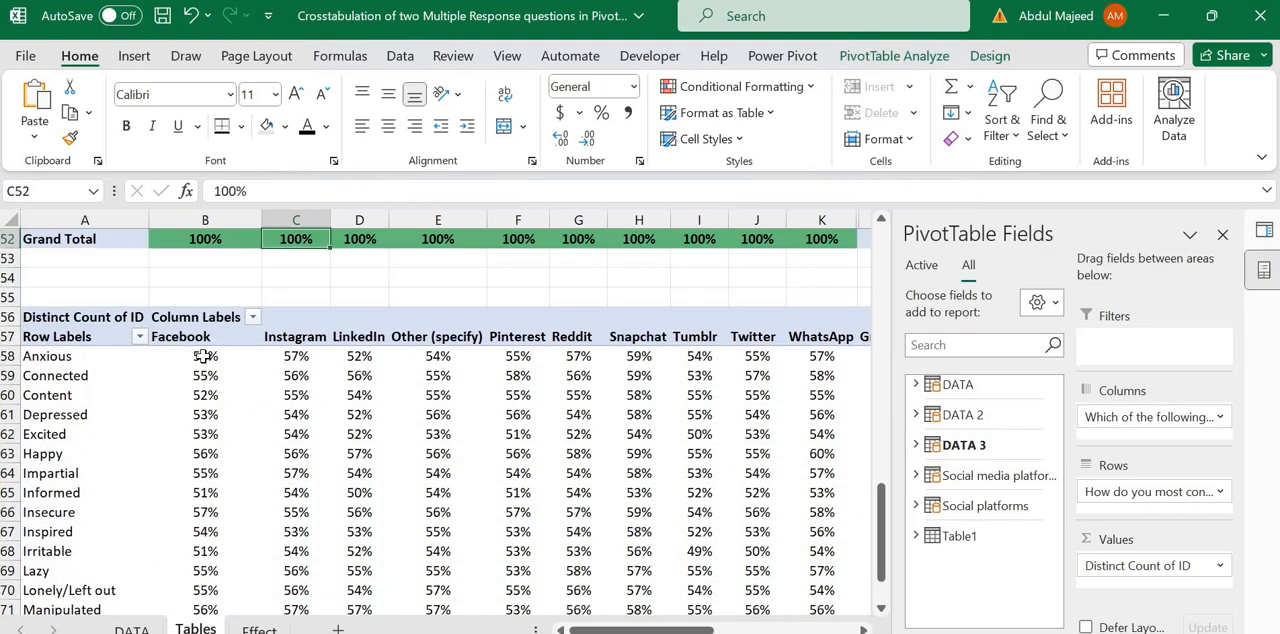
Step: Review the platform headings from Facebook to WhatsApp in the uncoloured crosstab starting in row 56
drag(180, 327, 841, 328)
key(shift+Left)
key(shift+Left)
key(shift+Left)
key(shift+Left)
key(shift+Left)
key(shift+Left)
key(shift+Left)
key(shift+Left)
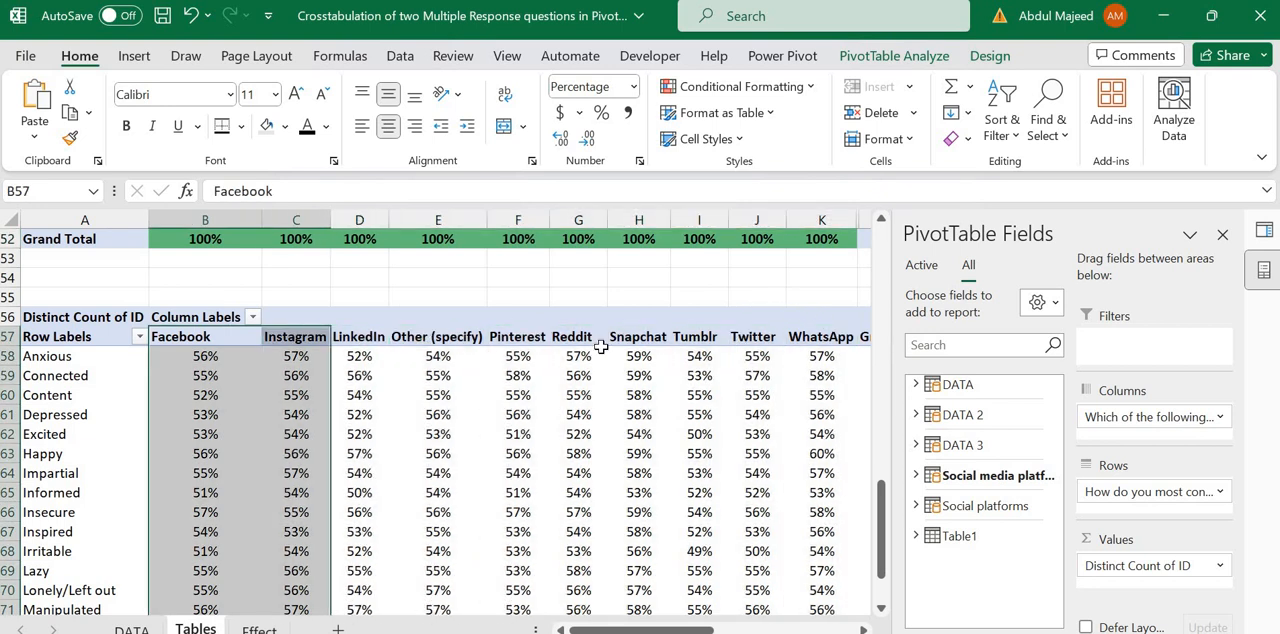
key(shift+Right)
key(shift+Right)
key(shift+Right)
key(shift+Right)
click(220, 356)
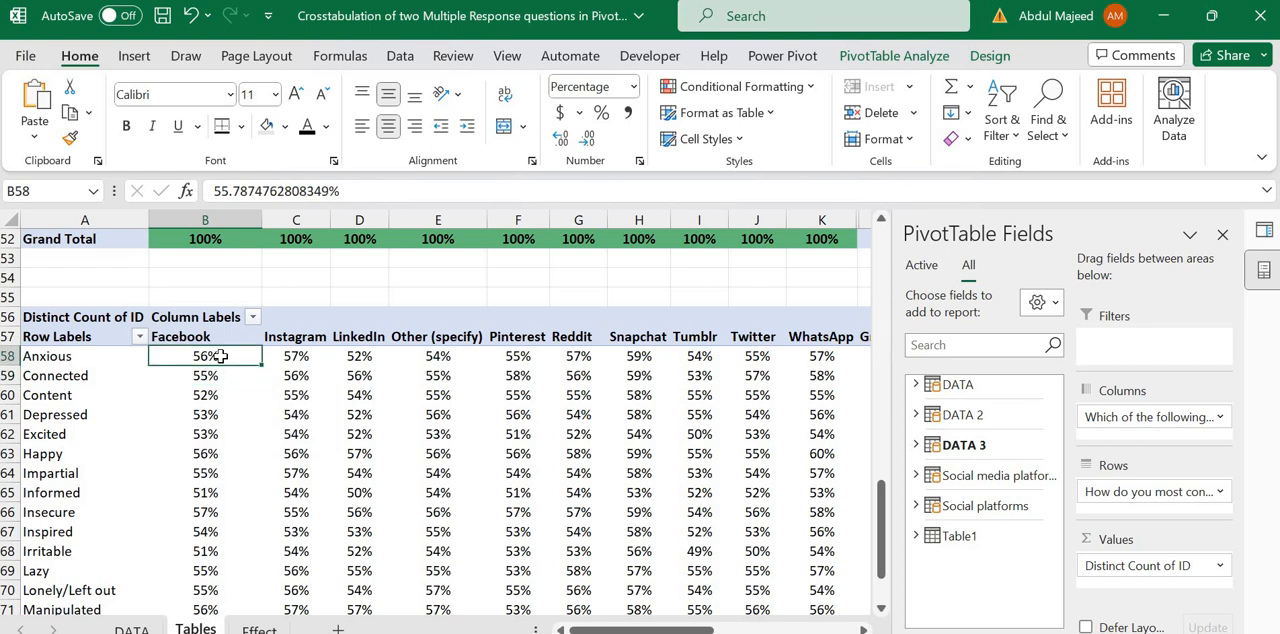
Step: Compare the Anxious percentages for Facebook, Instagram and LinkedIn in the uncoloured crosstab, glancing at Facebook's Connected value
key(Down)
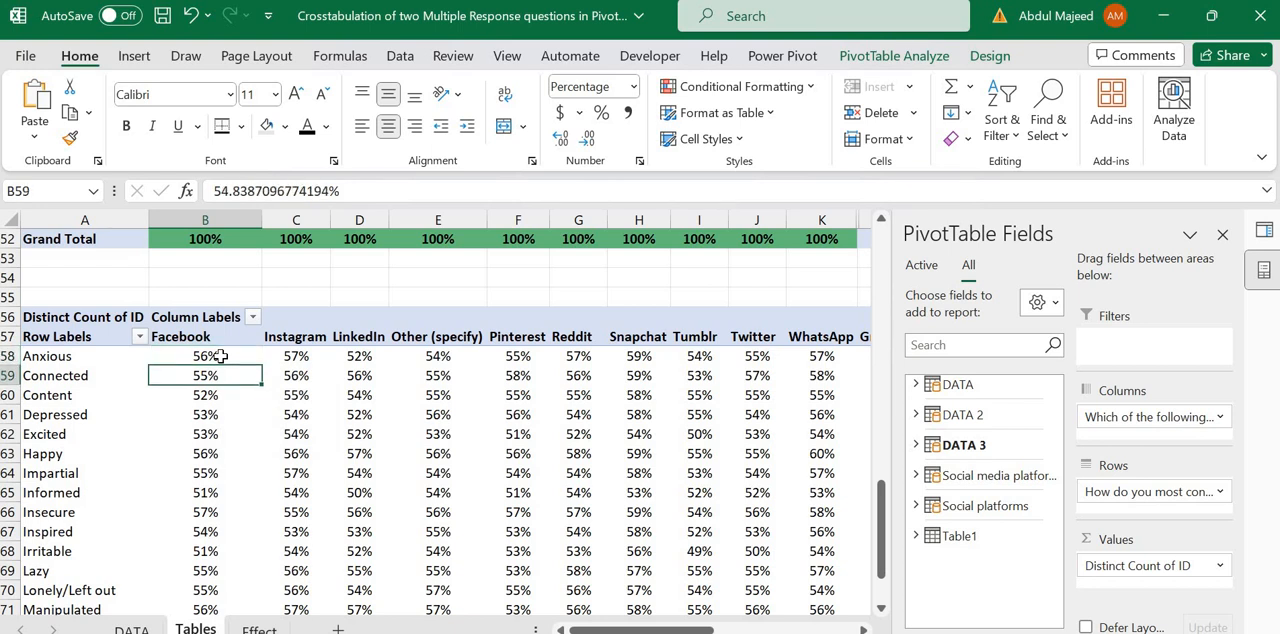
key(Up)
key(Down)
key(Up)
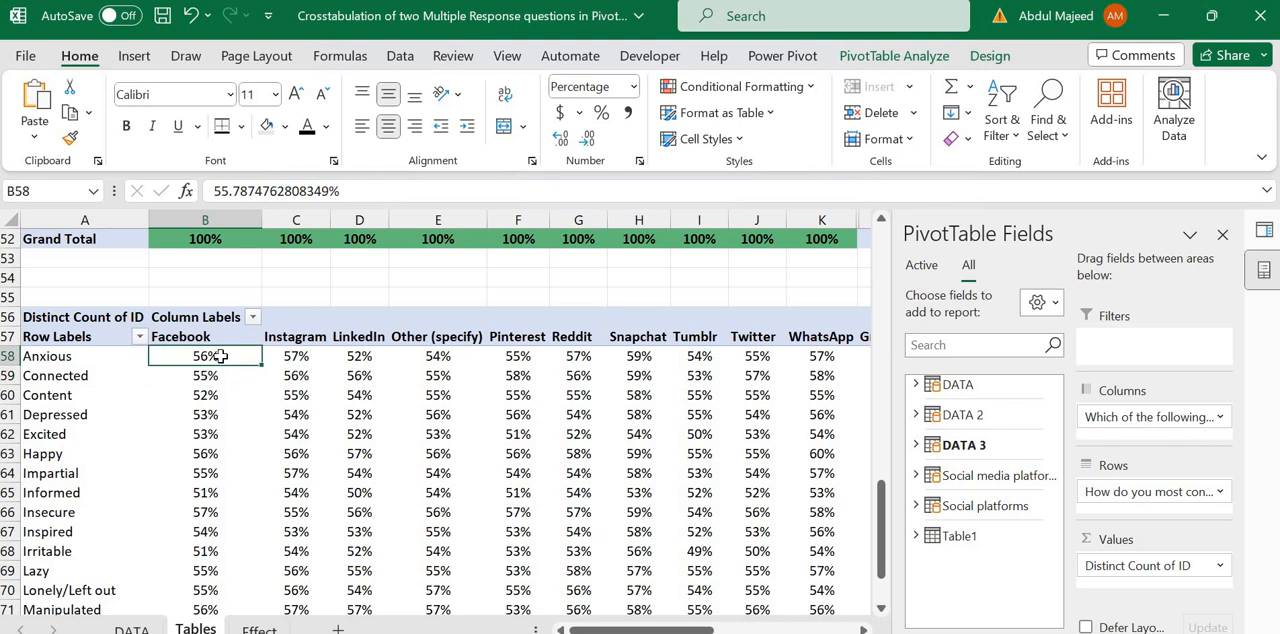
key(Right)
key(Left)
key(Right)
key(Right)
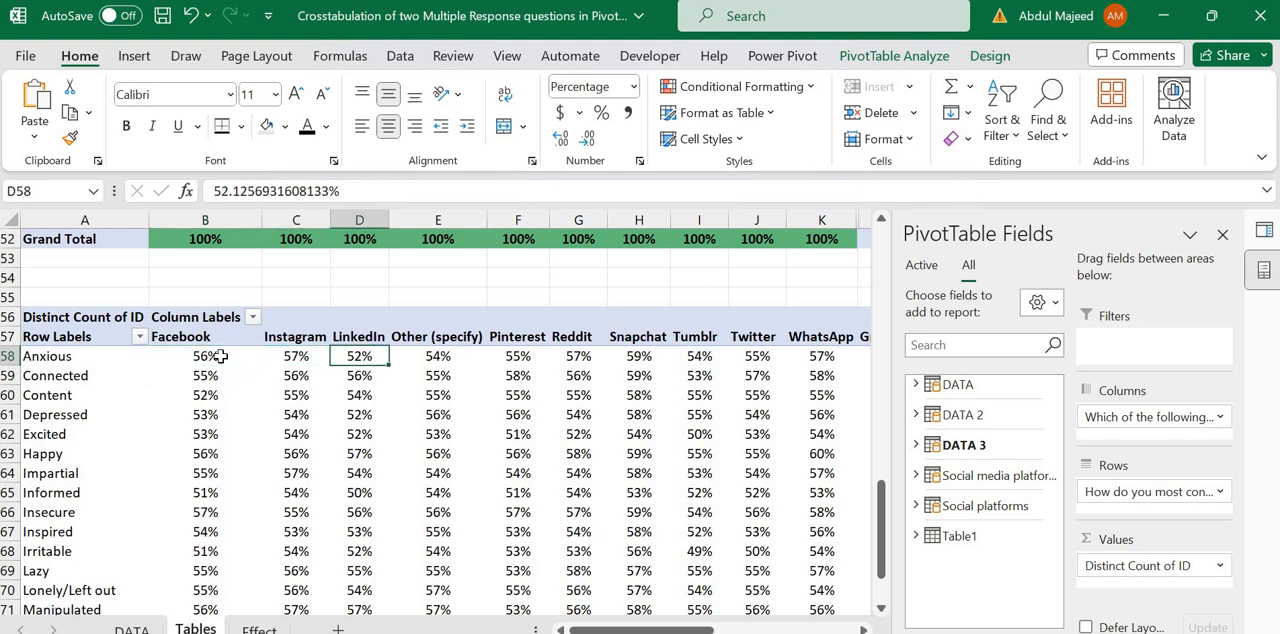
key(Left)
key(Right)
key(Left)
Step: Drill through the Anxious–Facebook value of the uncoloured crosstab to list its underlying records on a new sheet
key(Left)
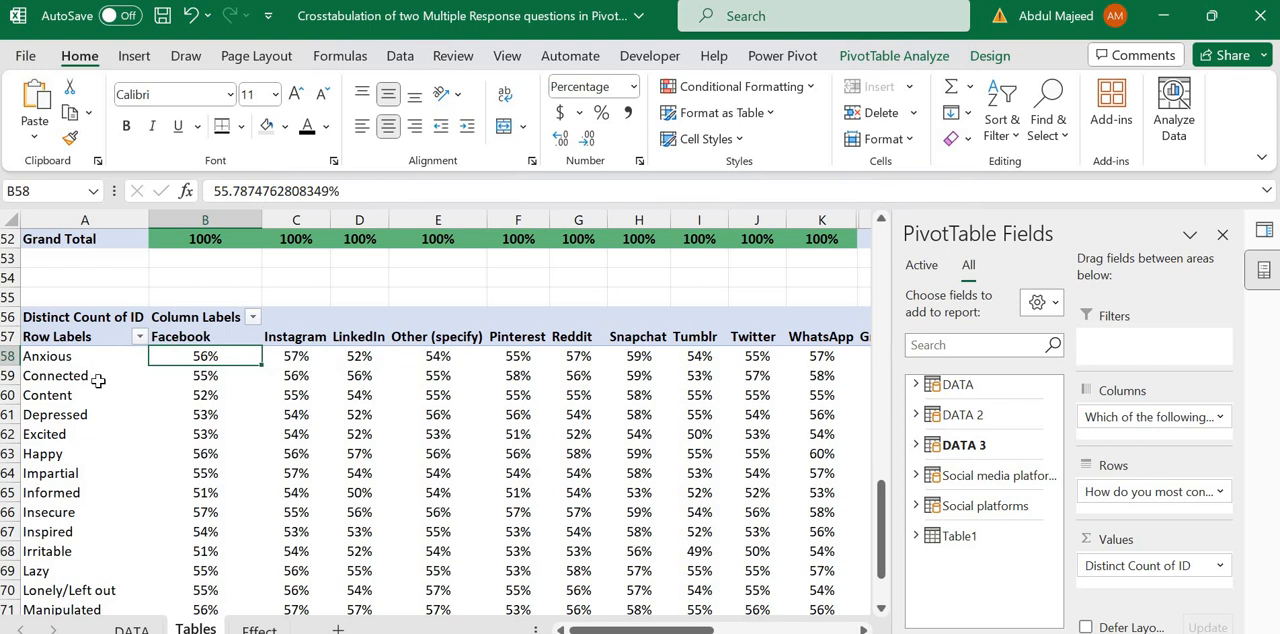
key(Down)
key(Left)
key(Right)
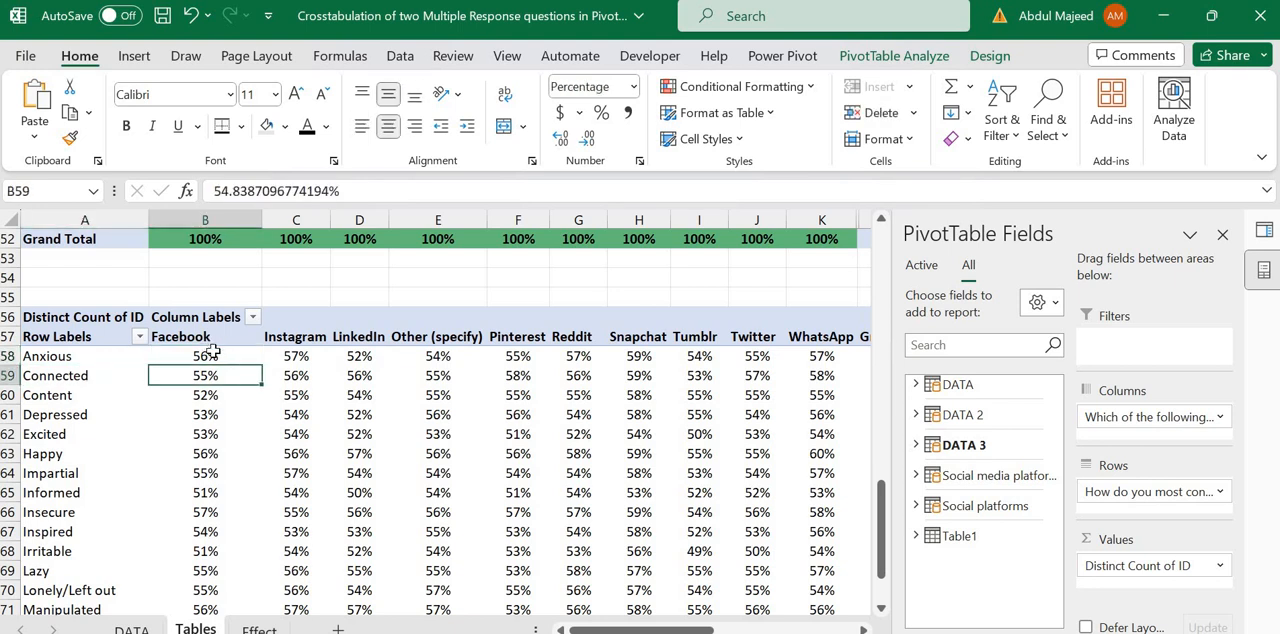
double_click(213, 356)
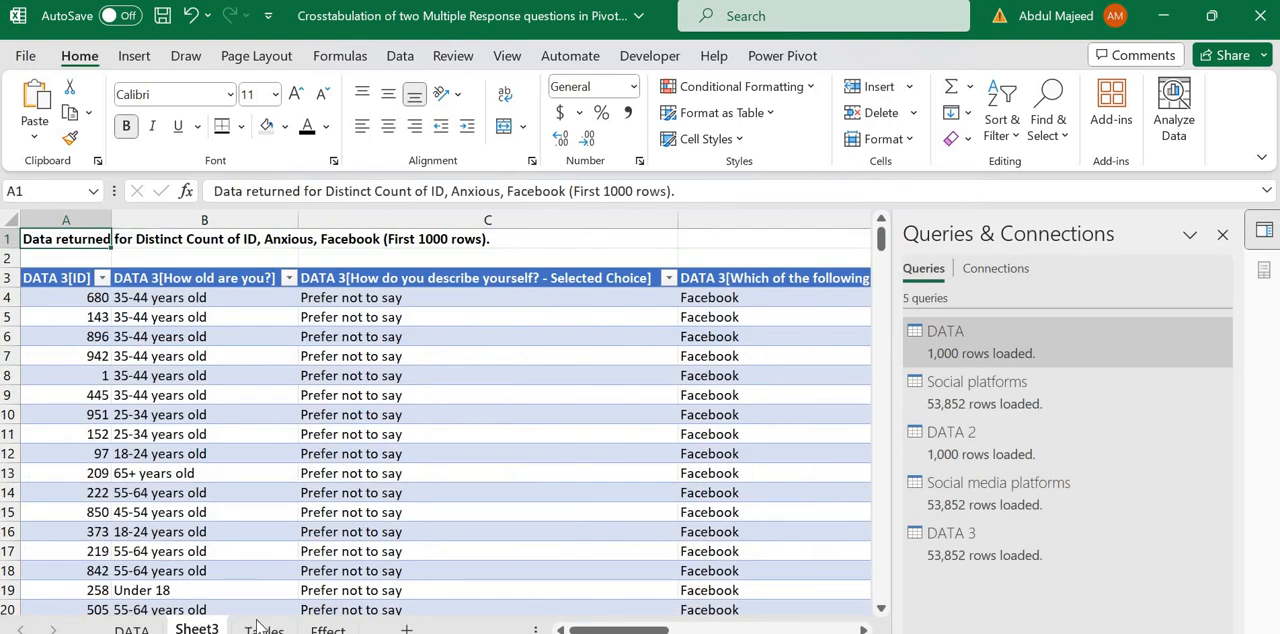
Step: Return to the Tables sheet and go up to the finished emotions table at the start of the sheet
click(259, 626)
key(Up)
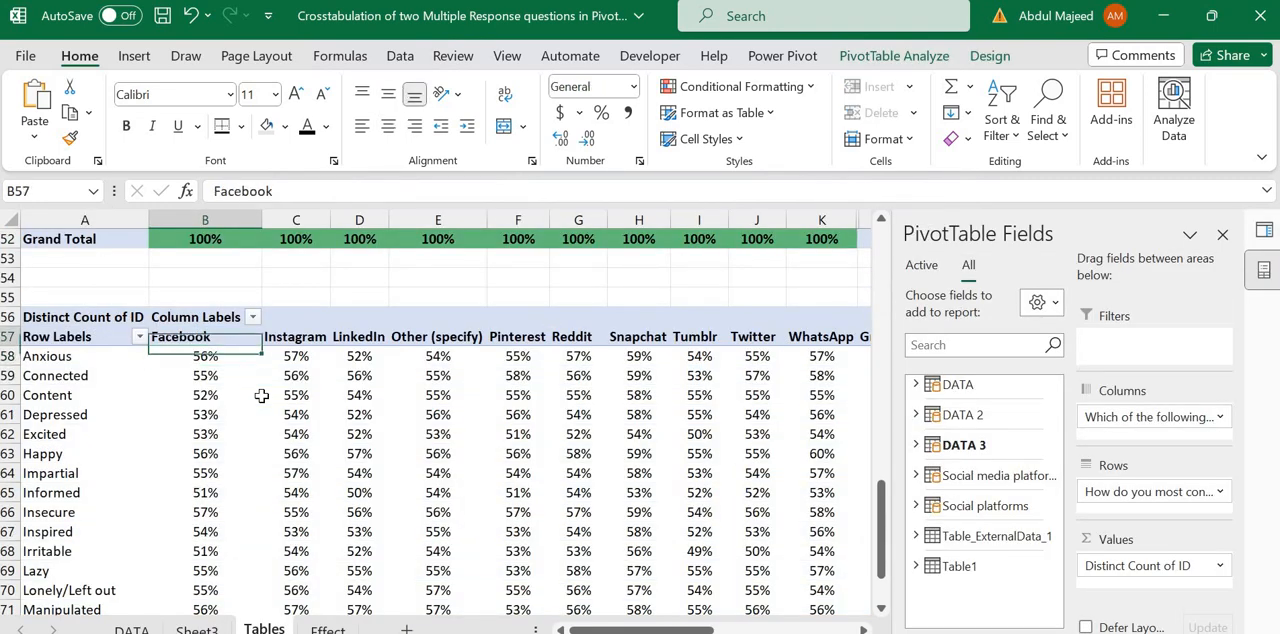
key(Up)
key(Up)
key(Up)
key(Up)
key(Up)
key(Up)
key(Up)
key(Up)
key(Up)
key(Up)
key(Up)
key(Up)
key(Up)
key(Up)
key(Up)
key(Up)
key(Up)
key(Up)
key(Up)
key(Up)
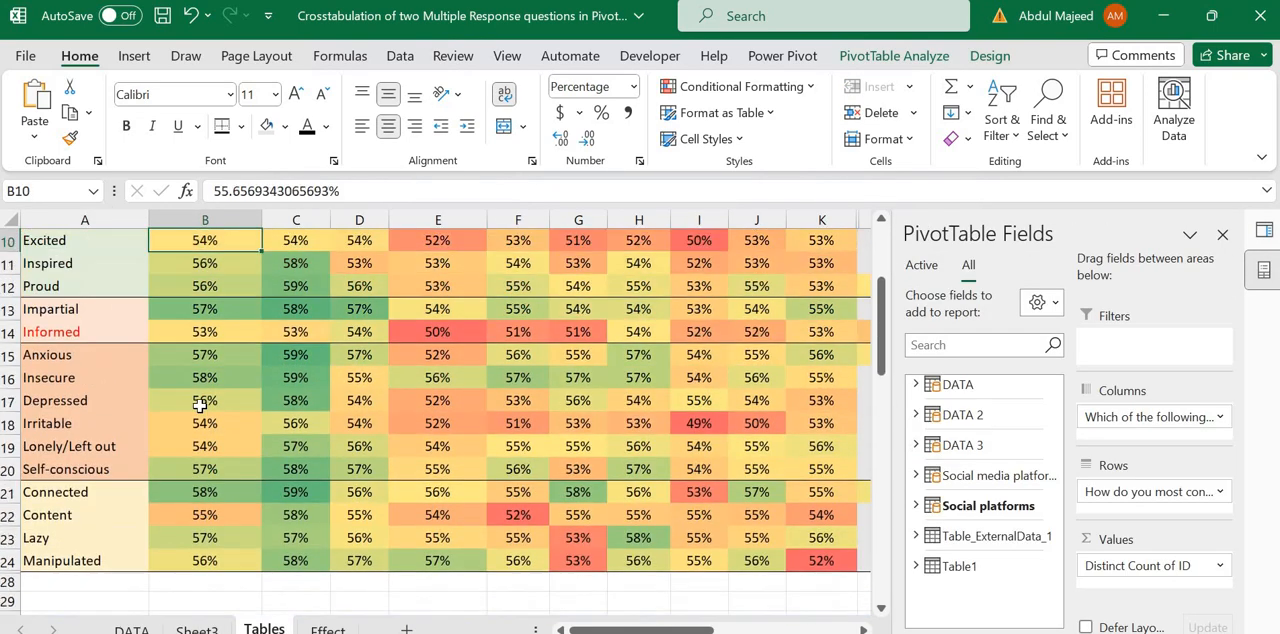
key(Up)
key(Up)
key(Up)
key(Up)
key(Up)
key(Up)
key(Up)
key(Up)
key(Up)
Step: Examine the Happy value for WhatsApp, the emotions Happy to Proud, and the platform headings WhatsApp to Pinterest
click(102, 389)
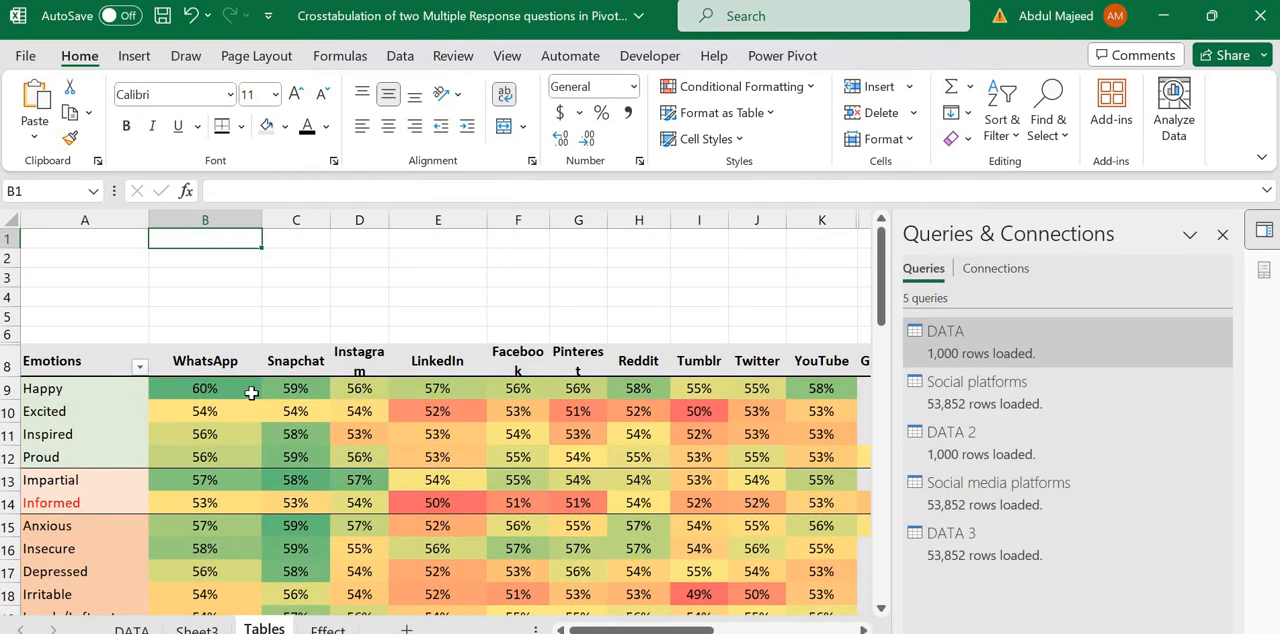
click(230, 388)
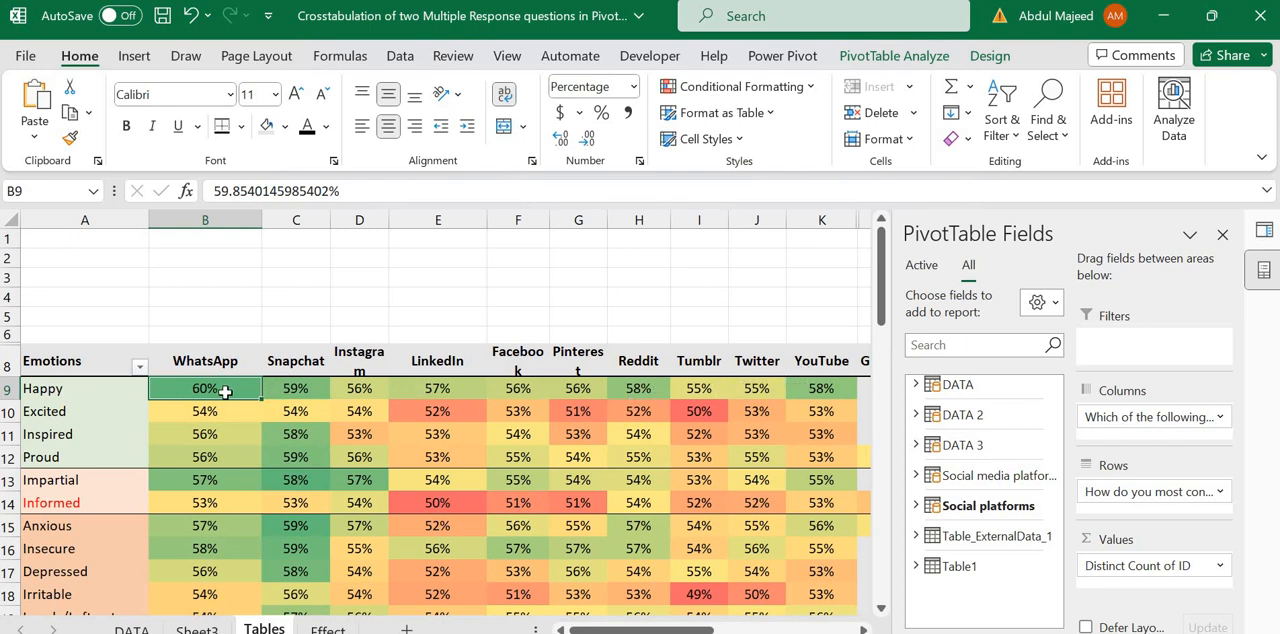
mouse_move(226, 393)
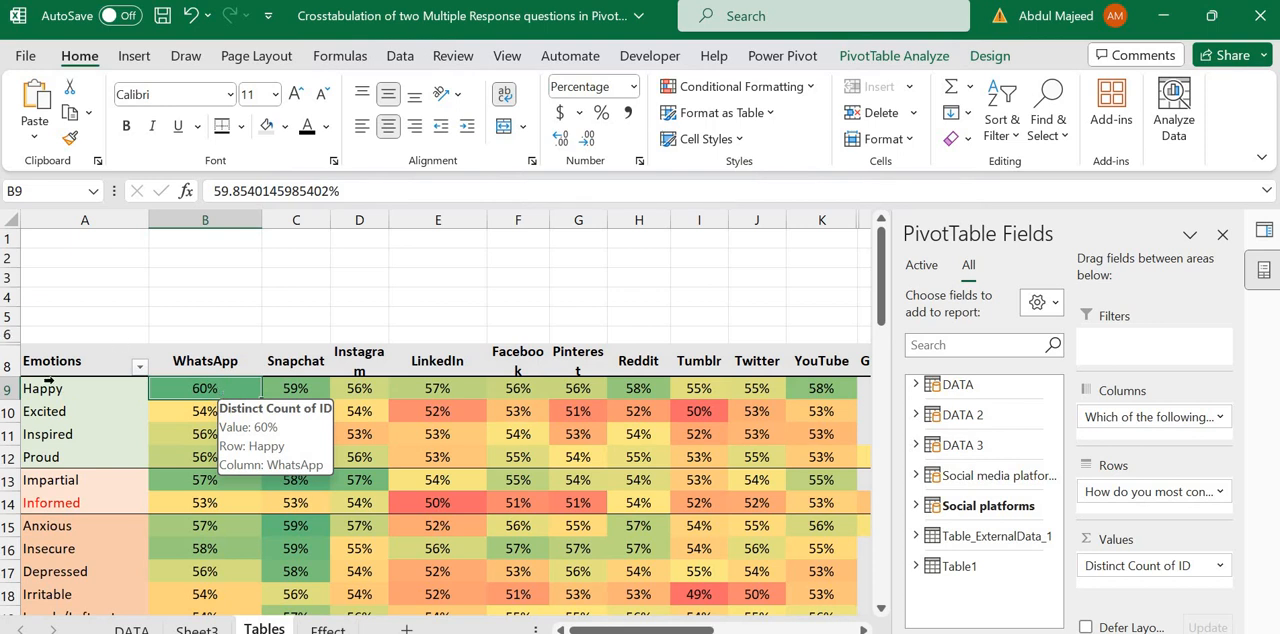
click(74, 388)
drag(73, 457, 73, 459)
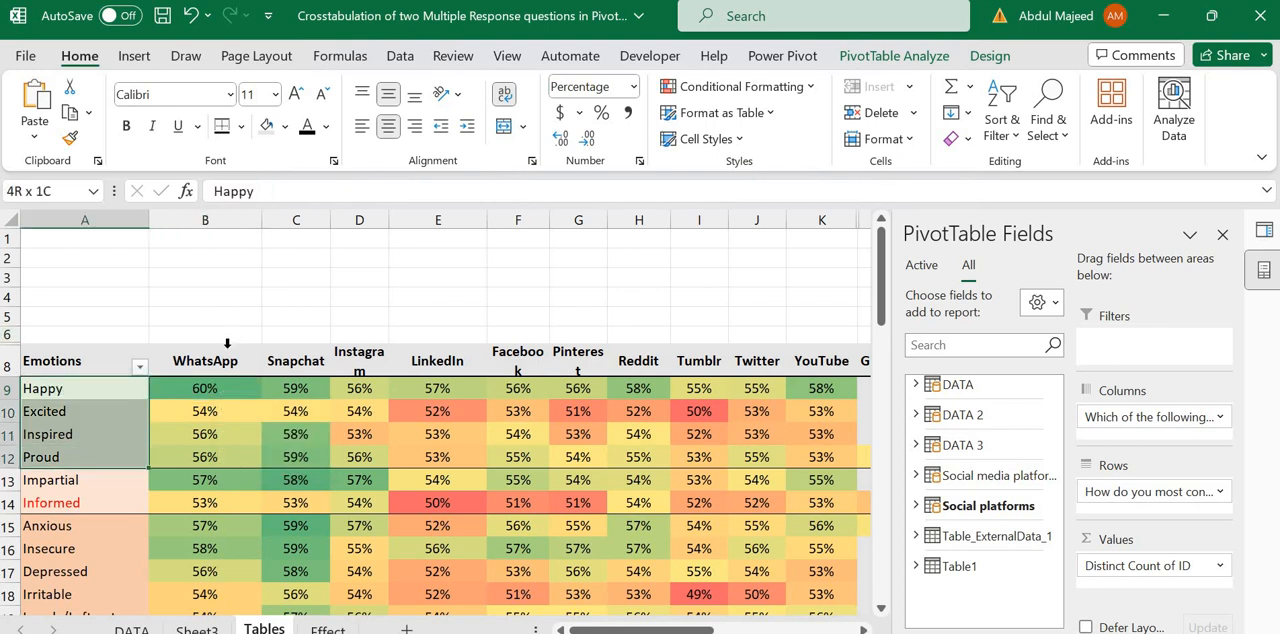
drag(220, 356, 587, 358)
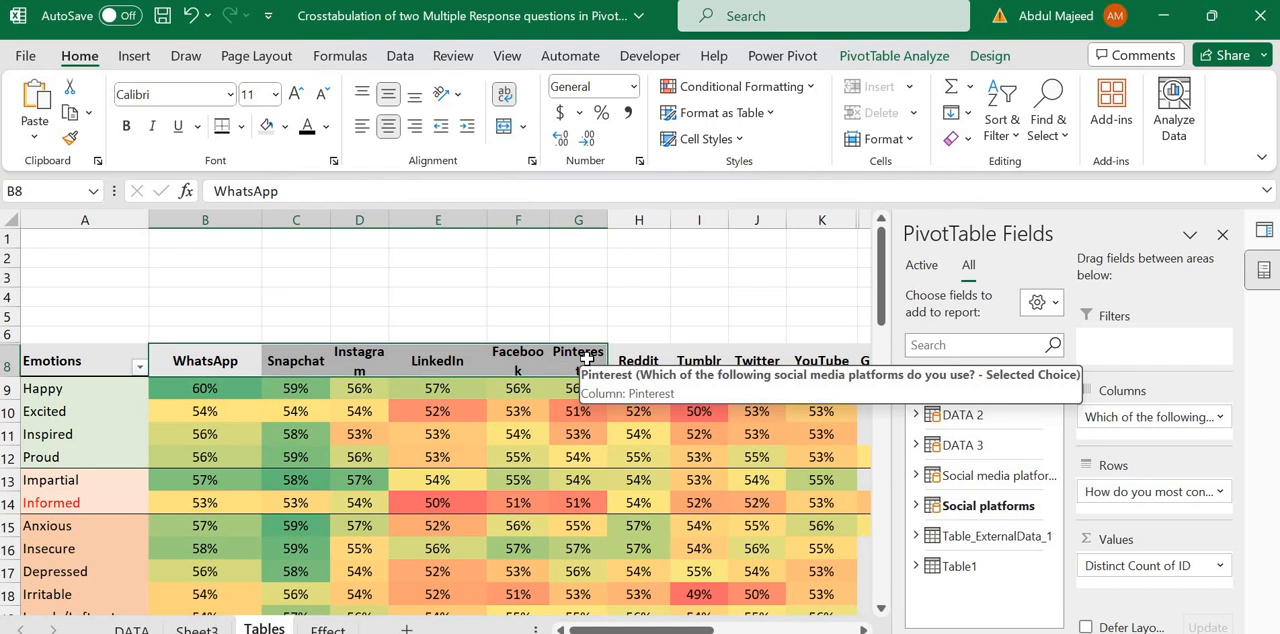
Step: Inspect the WhatsApp column from Happy down to Informed and come back to its Happy value
click(207, 390)
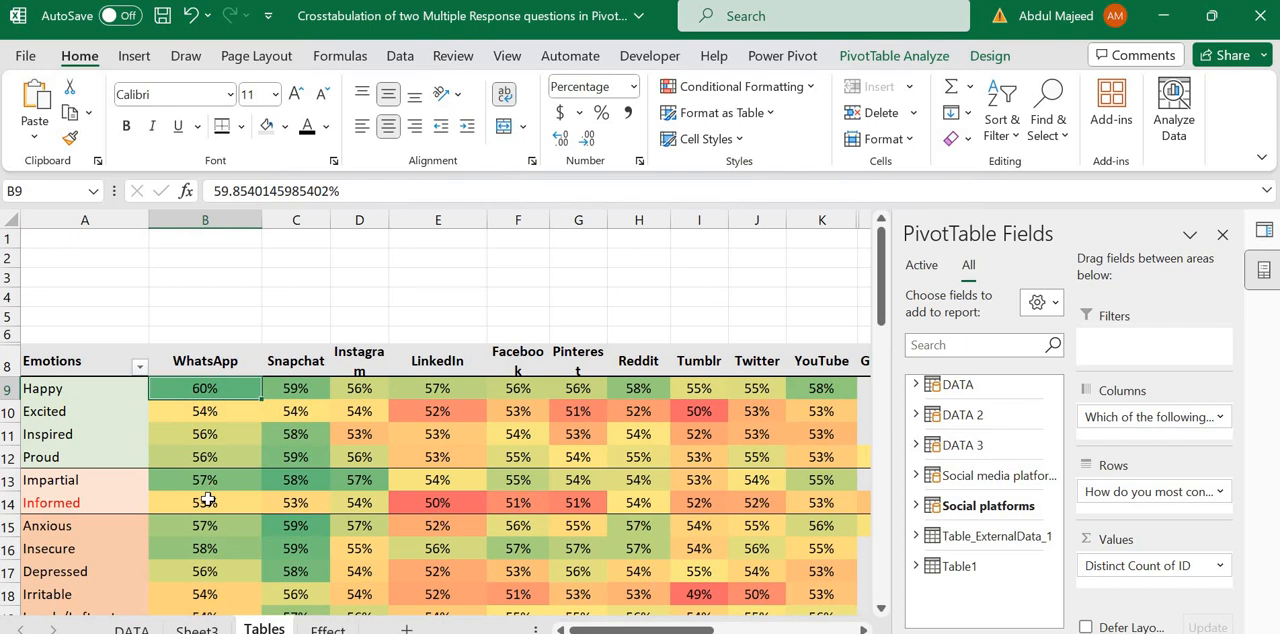
key(Down)
key(Down)
key(Down)
key(Down)
key(Down)
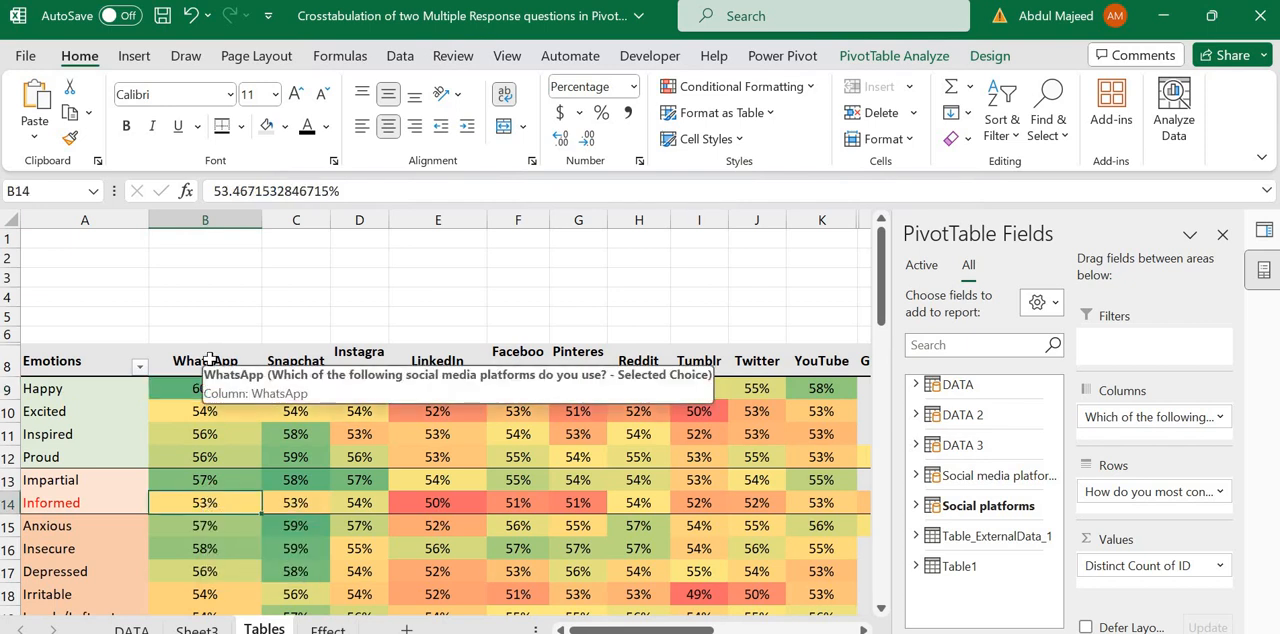
click(212, 357)
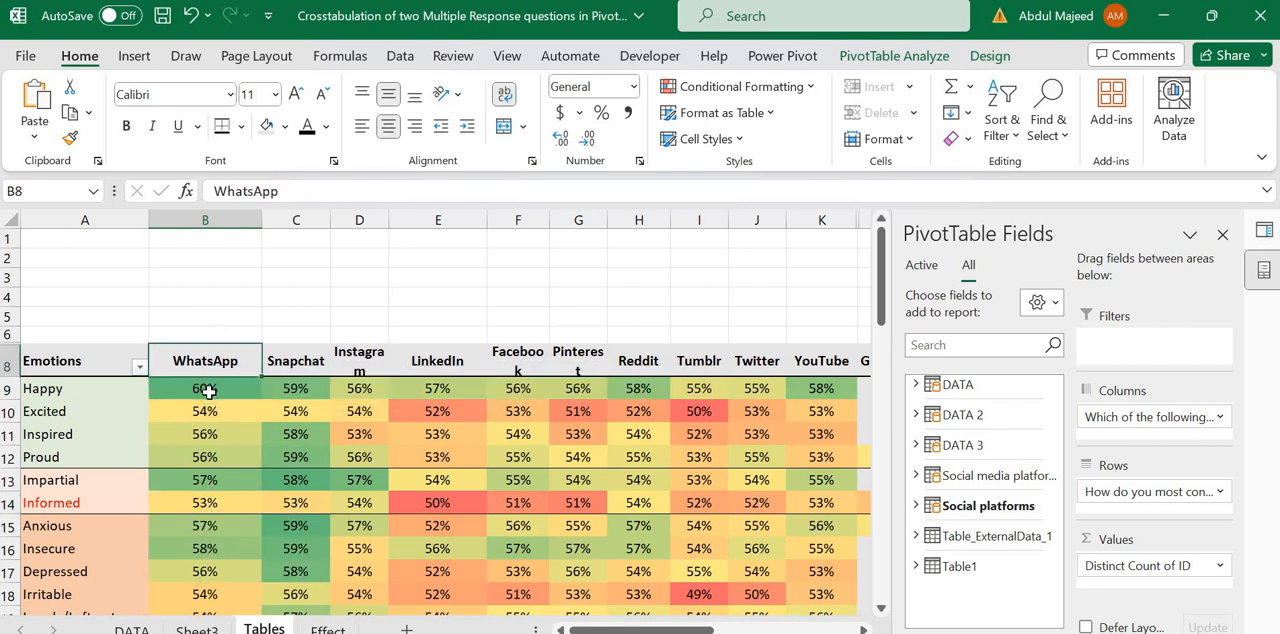
click(208, 392)
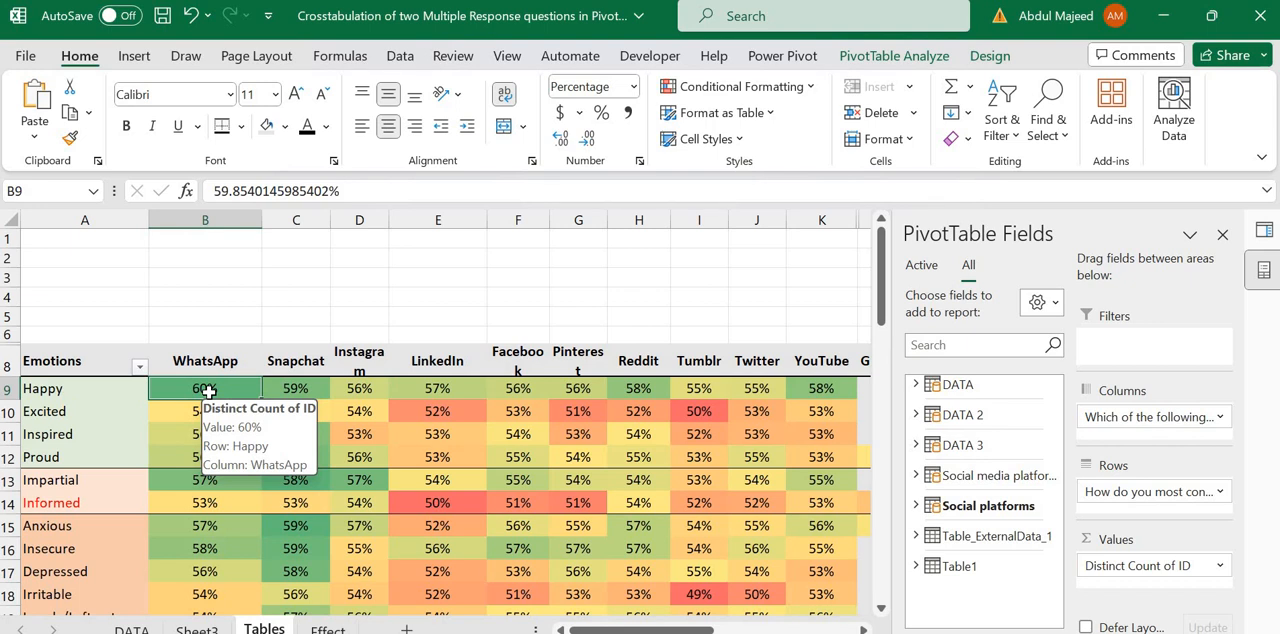
Step: Go down past the coloured tables to the uncoloured crosstab starting in row 56
key(Down)
key(Down)
key(Down)
key(Down)
key(Down)
key(Down)
key(Down)
key(Down)
key(Down)
key(Down)
key(Down)
key(Down)
key(Down)
key(Down)
key(Down)
key(Down)
key(Down)
key(Down)
key(Down)
key(Down)
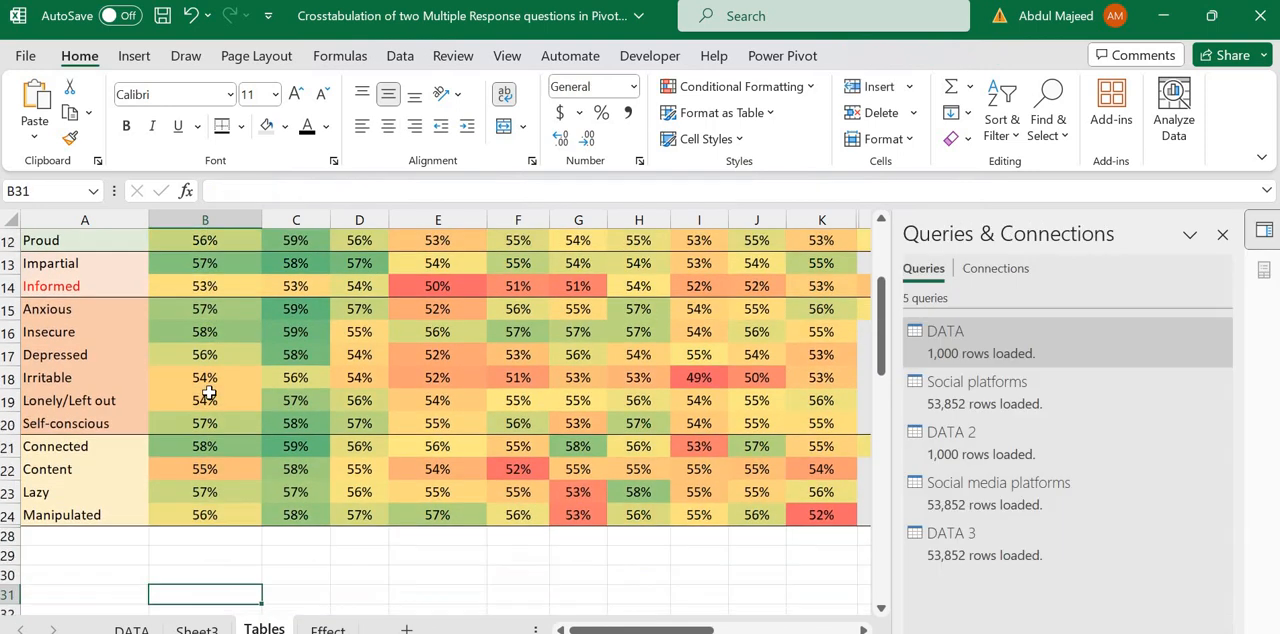
key(Down)
key(Down)
key(Down)
key(Down)
key(Down)
key(Down)
key(Down)
key(Down)
key(Down)
key(Down)
key(Down)
key(Down)
key(Down)
key(Down)
key(Down)
key(Down)
key(Down)
key(Down)
key(Down)
key(Down)
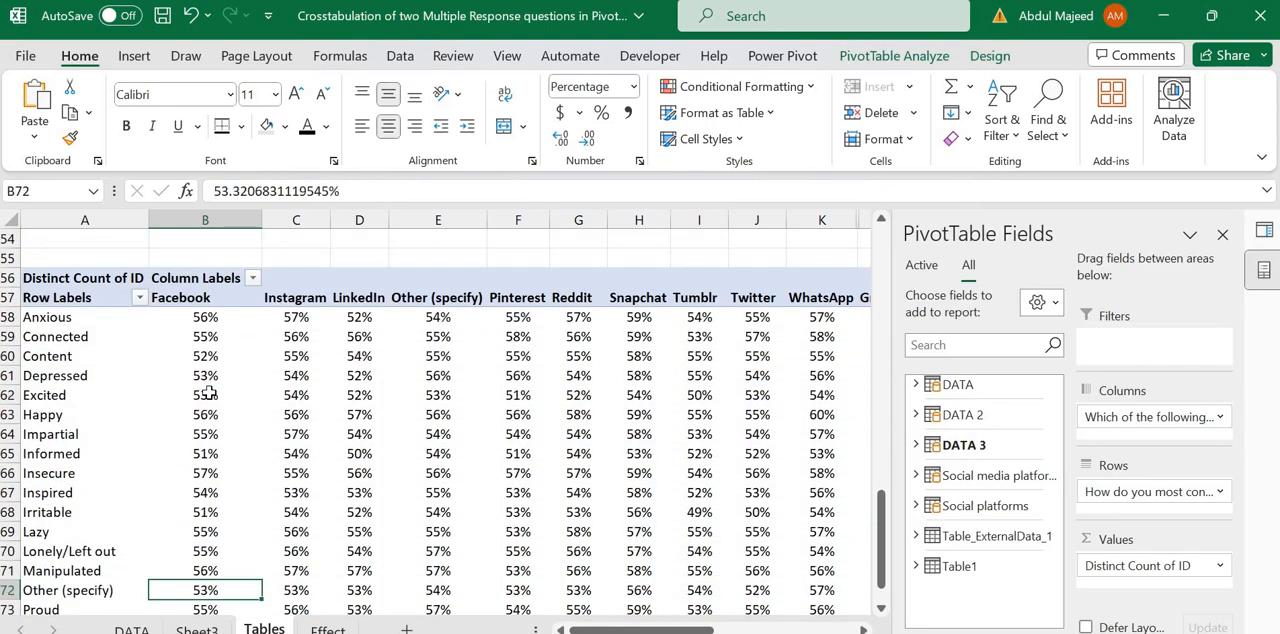
key(Up)
key(Up)
key(Up)
key(Up)
key(Up)
key(Up)
key(Up)
key(Up)
key(Up)
key(Up)
key(Up)
key(Up)
key(Up)
key(Up)
key(Up)
key(Up)
key(Up)
key(Down)
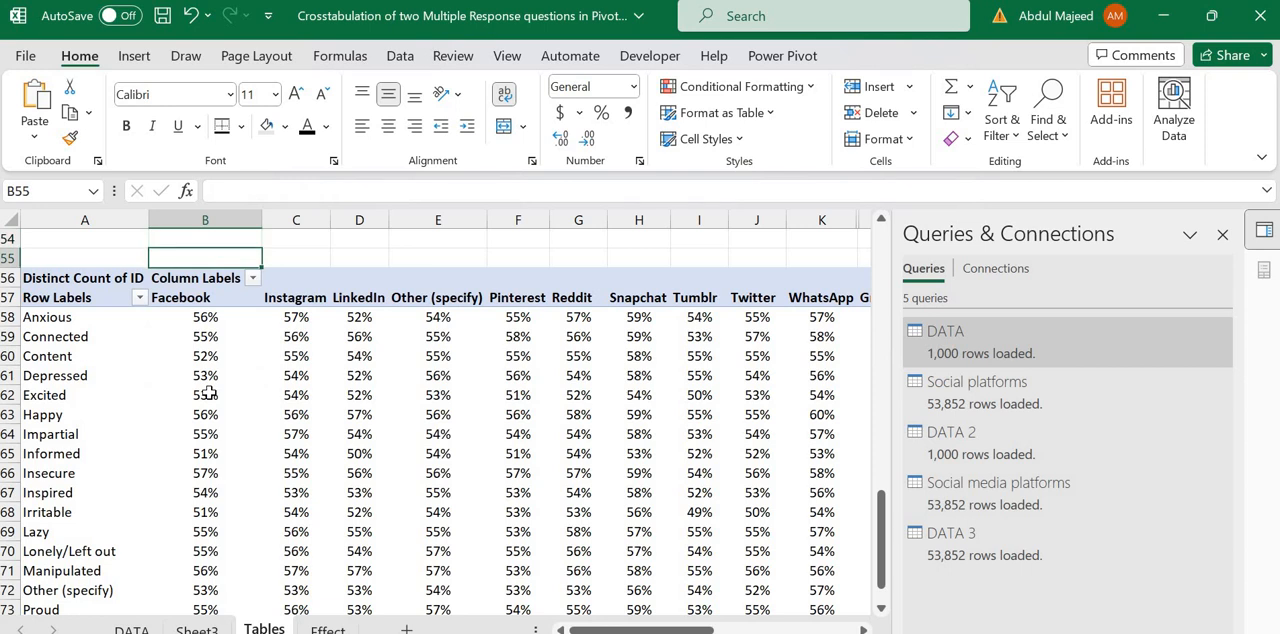
Step: Examine Facebook's Anxious and Connected percentages in the uncoloured crosstab, along with the Connected value for Other (specify)
click(207, 394)
key(Up)
key(Up)
key(Up)
key(Up)
key(Up)
key(Down)
key(Down)
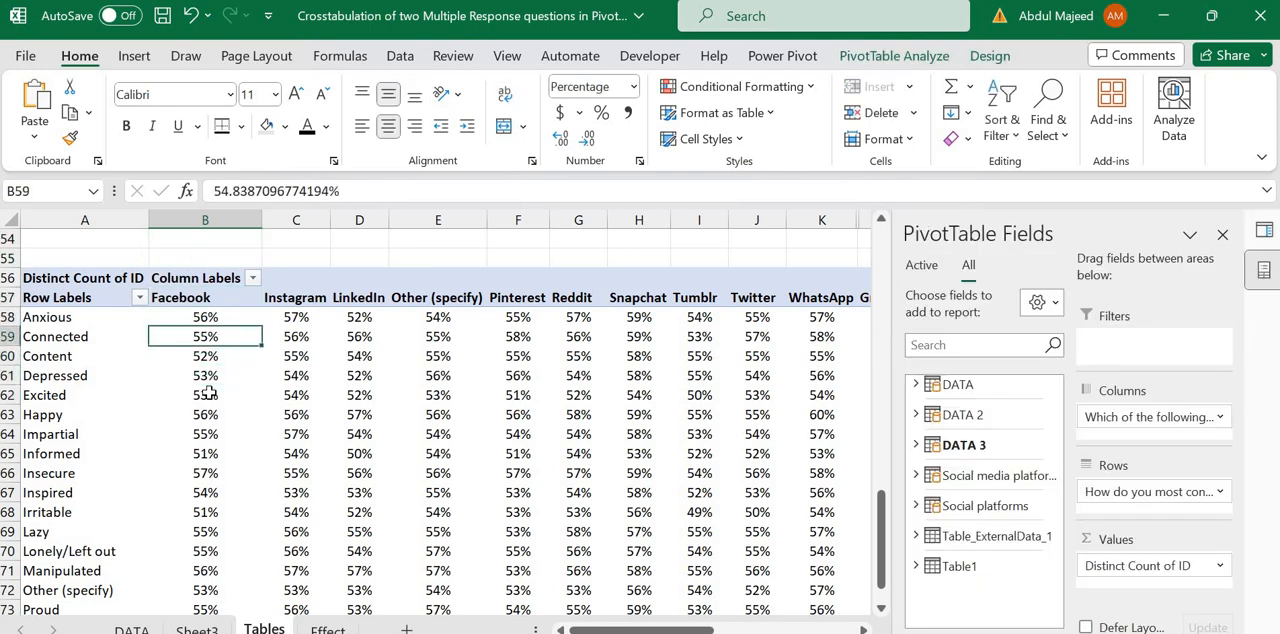
key(Up)
key(Down)
key(Up)
key(Up)
key(Down)
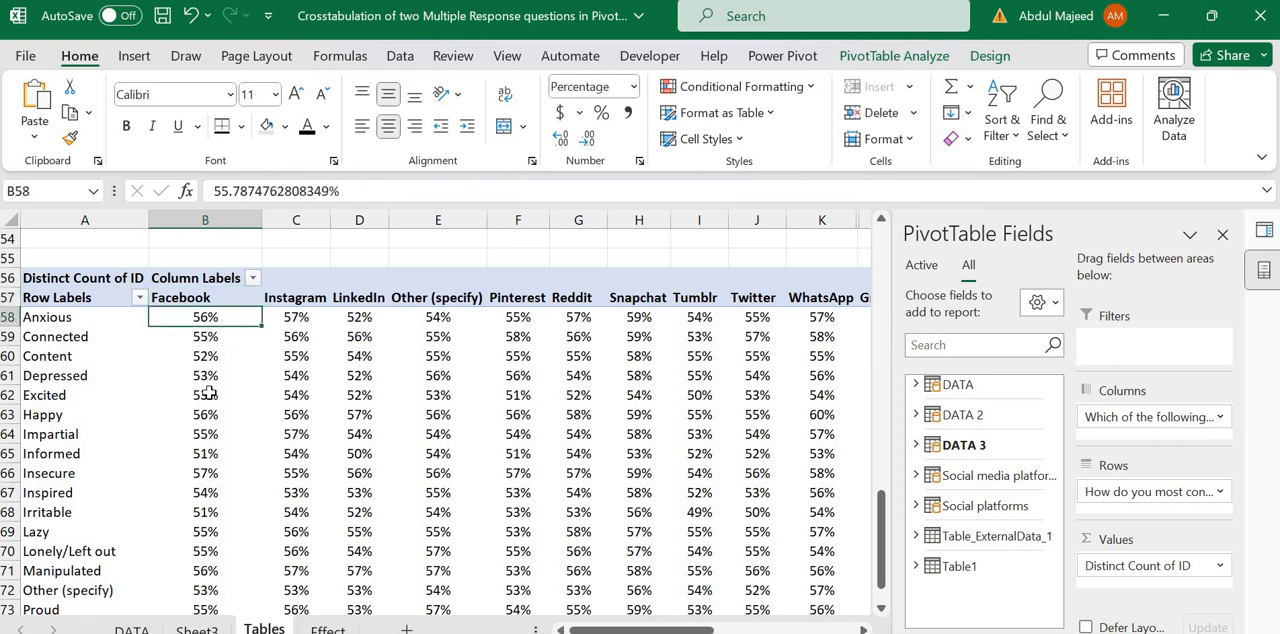
key(Up)
key(Down)
key(Left)
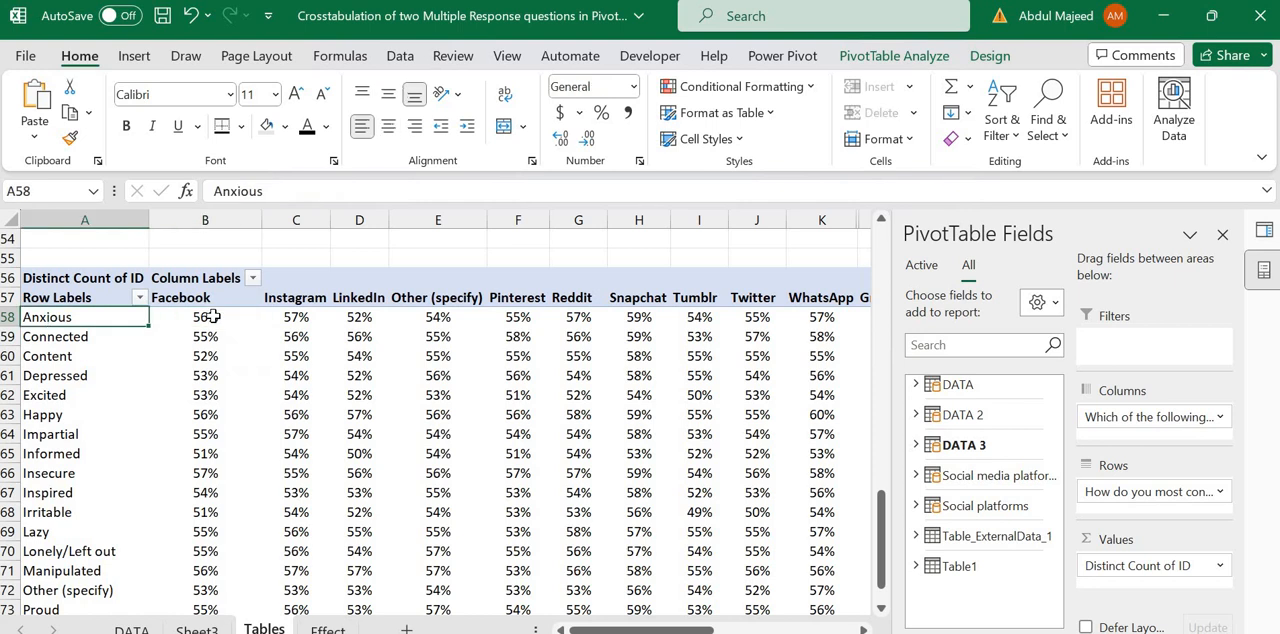
key(Right)
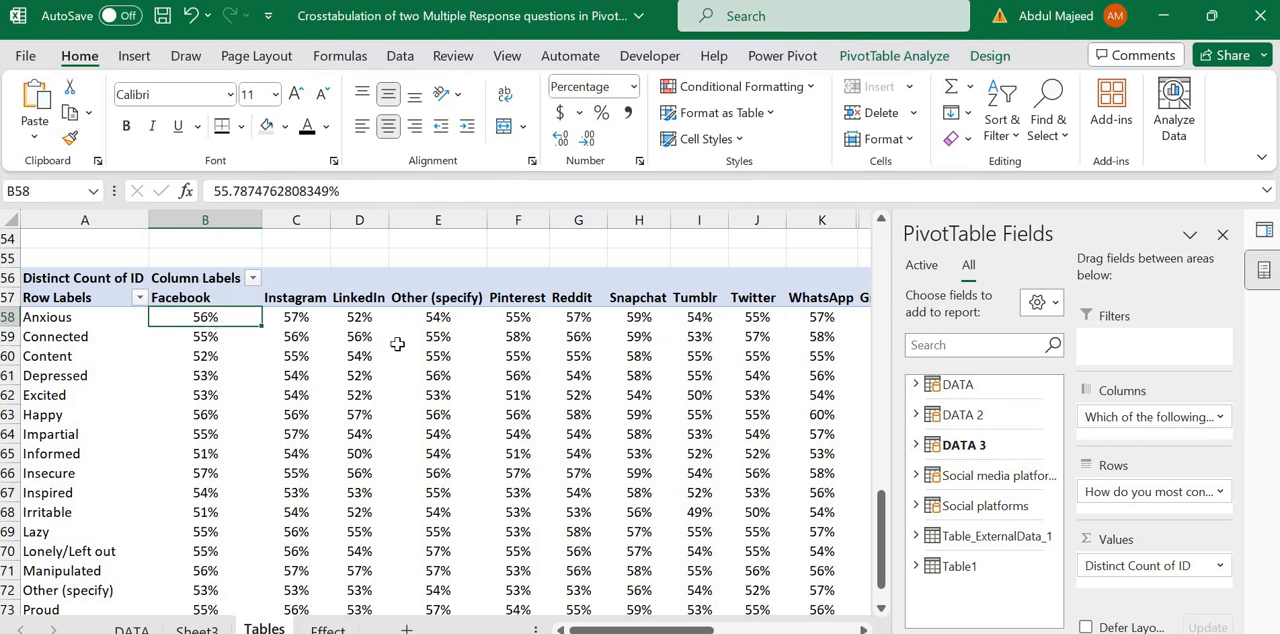
mouse_move(397, 344)
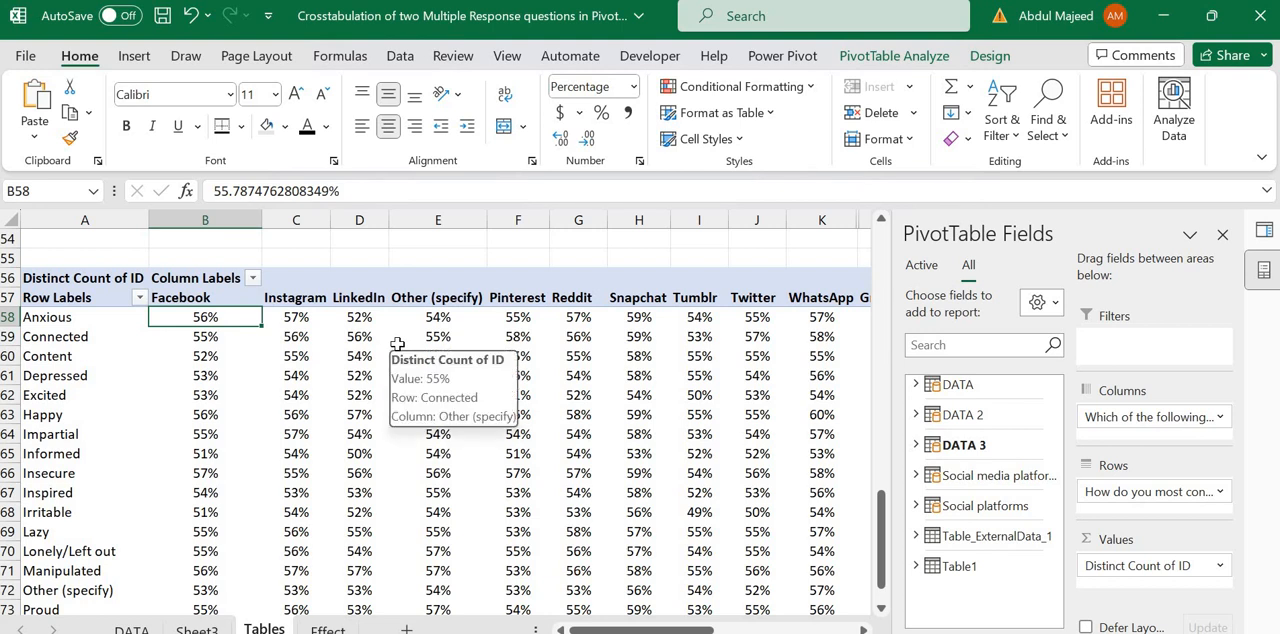